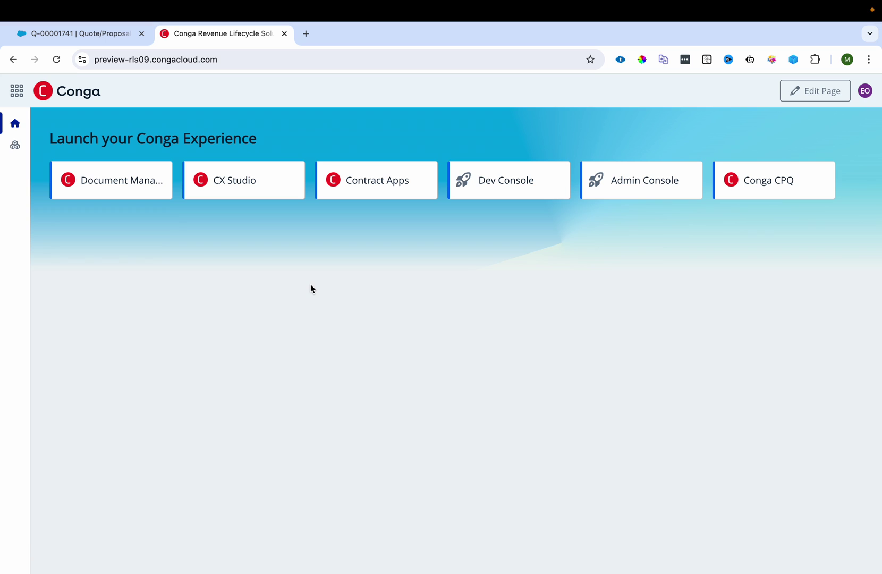
Step: From the Conga CPQ app, go to CPQ Admin and start a new Standalone product from scratch
click(778, 191)
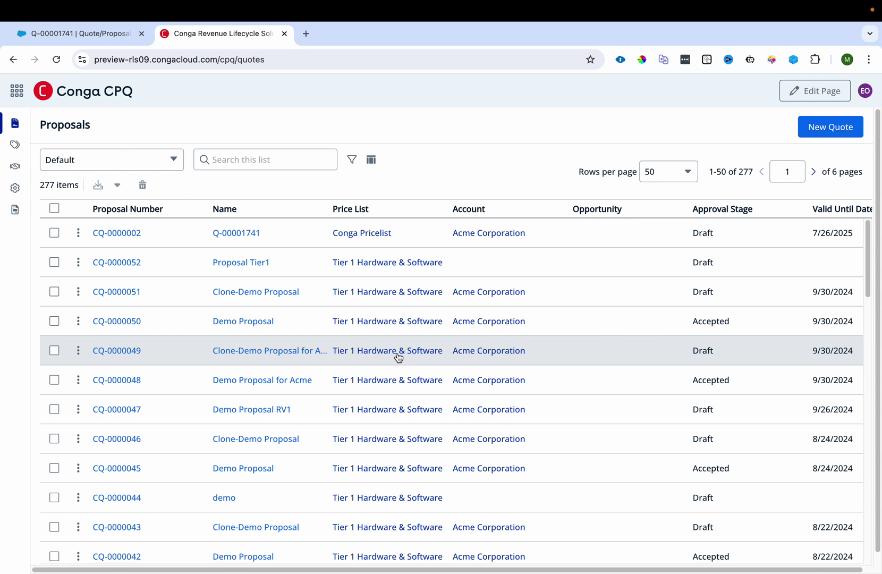
click(13, 191)
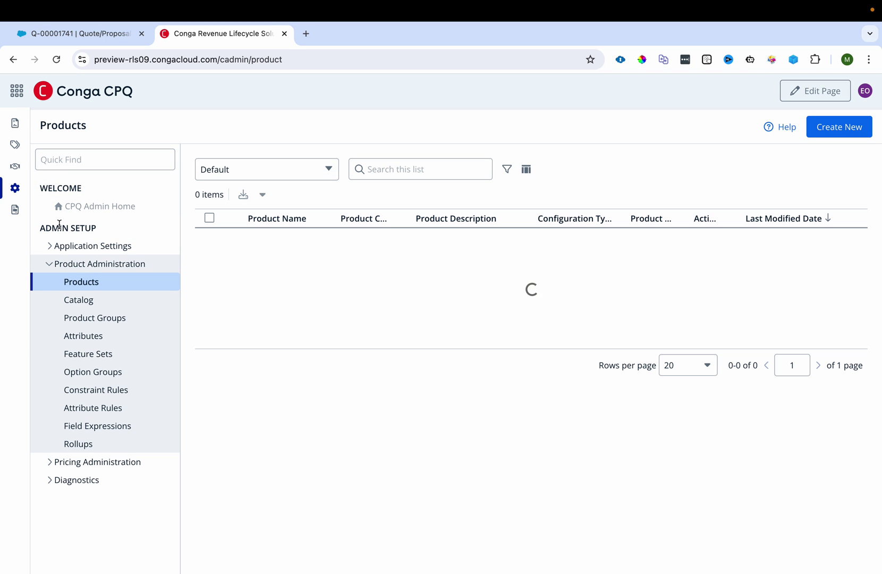
click(854, 136)
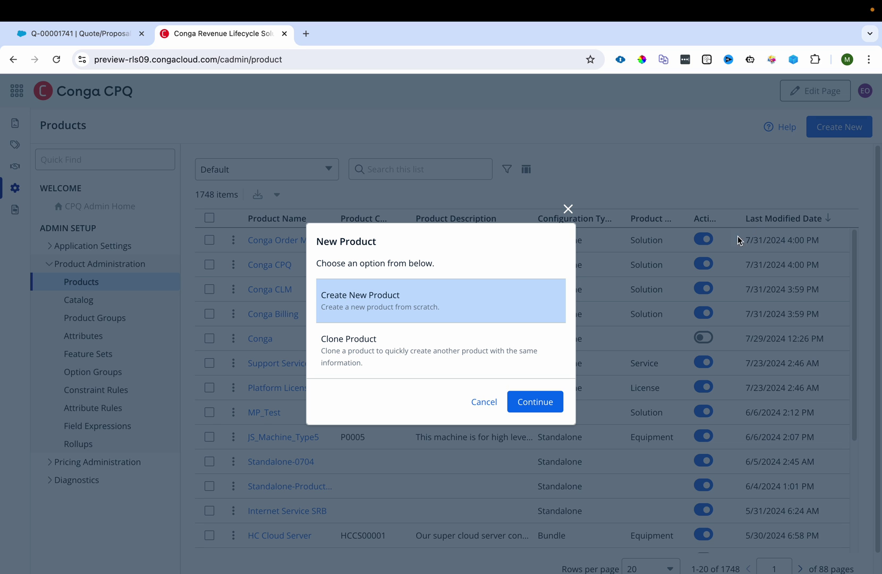
click(540, 407)
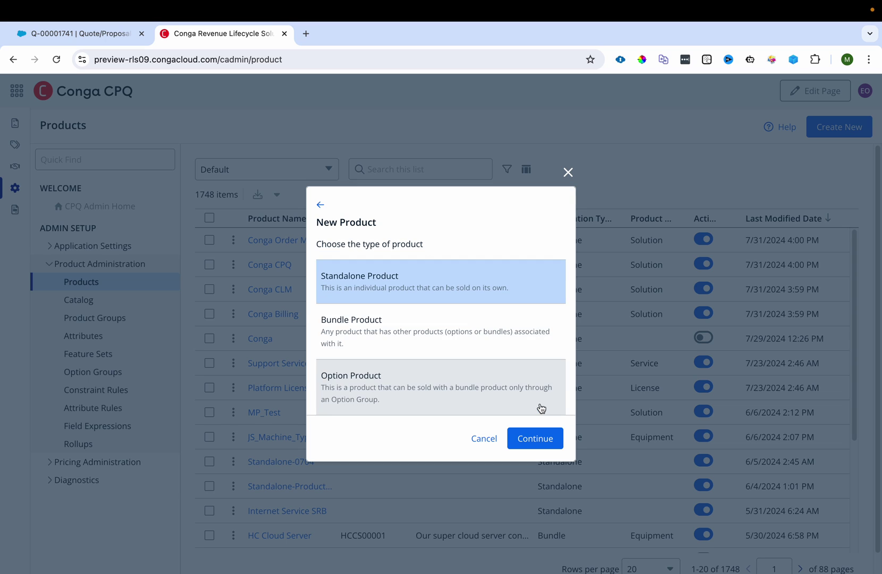
click(545, 437)
click(314, 191)
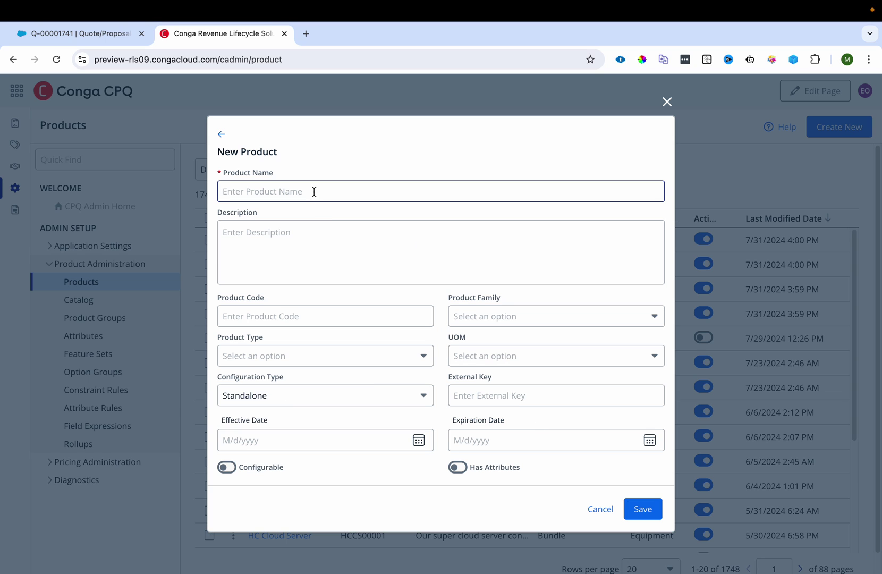
Step: Enter Warranty as the product name and product code, with product family Hardware
text(Warranty)
key(super+a)
key(super+c)
click(311, 319)
key(super+v)
click(525, 316)
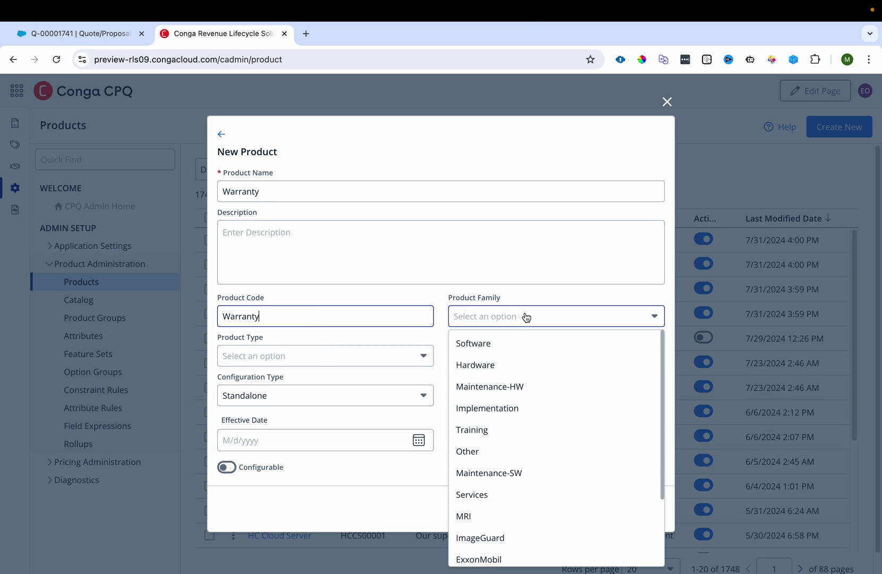
click(520, 372)
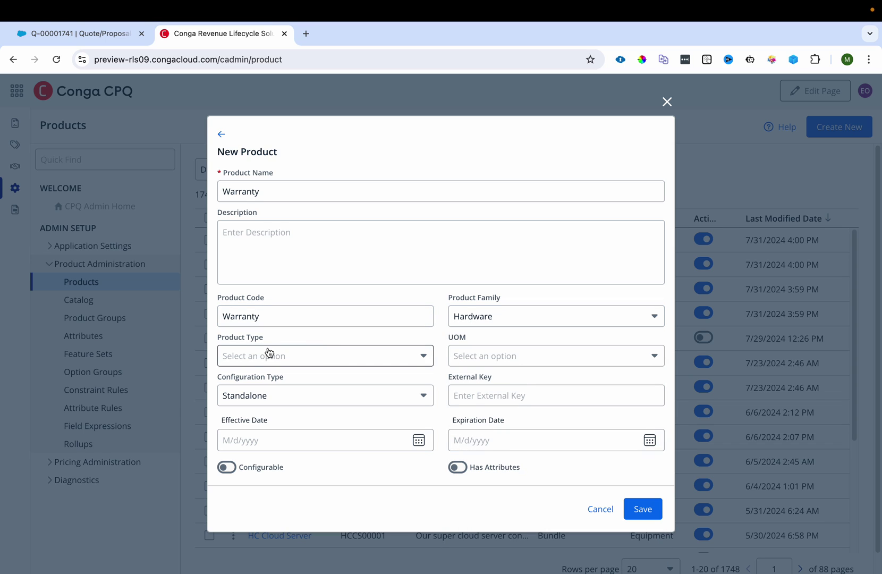
Step: Keep the Configuration Type as Standalone and save the Warranty product
drag(223, 340, 252, 355)
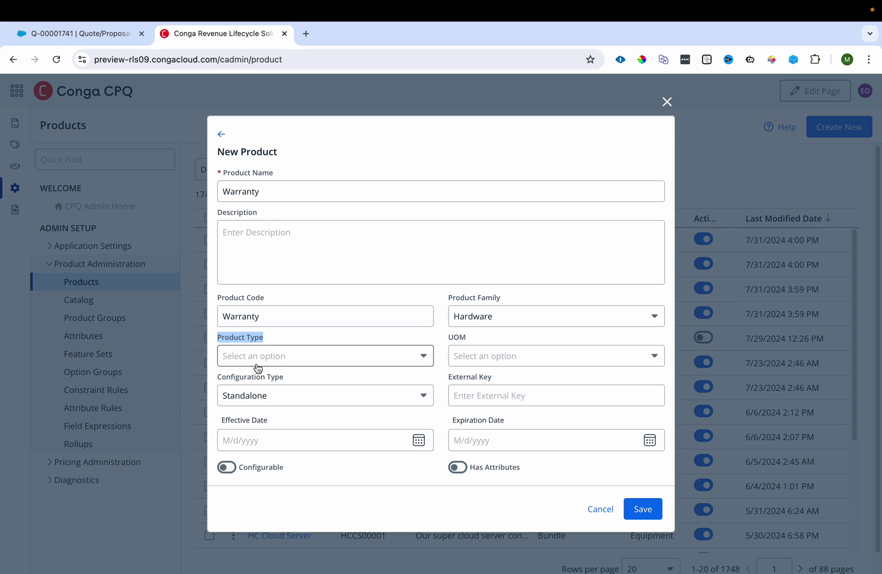
click(257, 366)
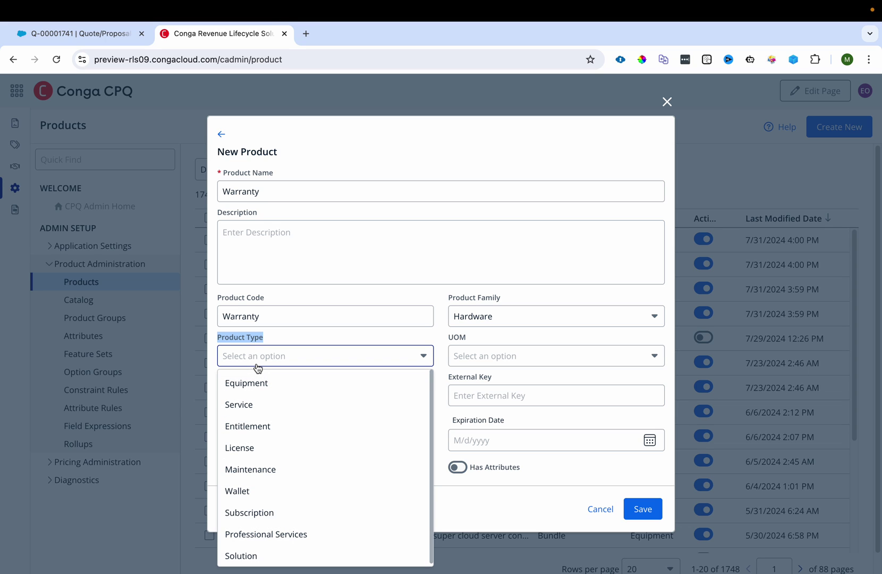
mouse_move(267, 336)
mouse_down()
mouse_move(199, 338)
mouse_move(254, 340)
mouse_up()
click(283, 336)
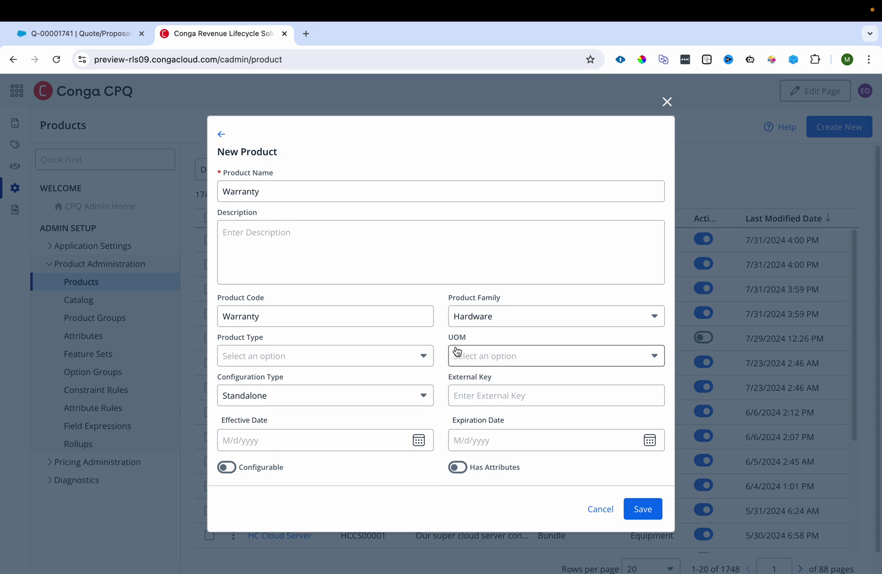
click(246, 399)
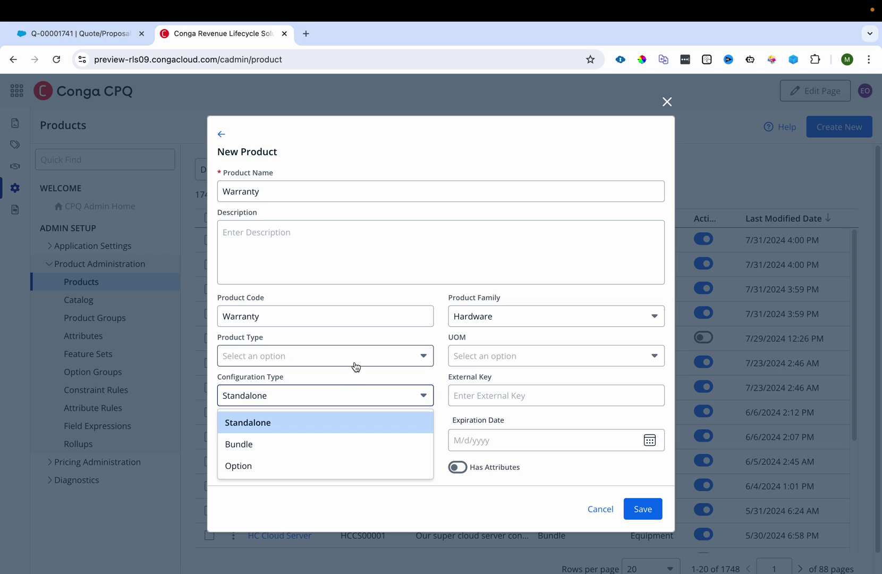
click(412, 343)
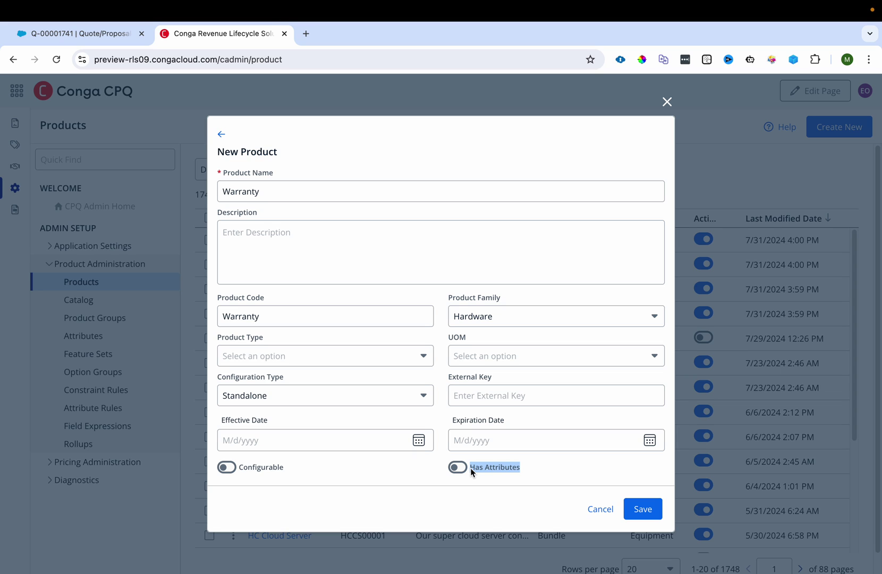
click(240, 470)
drag(240, 470, 284, 470)
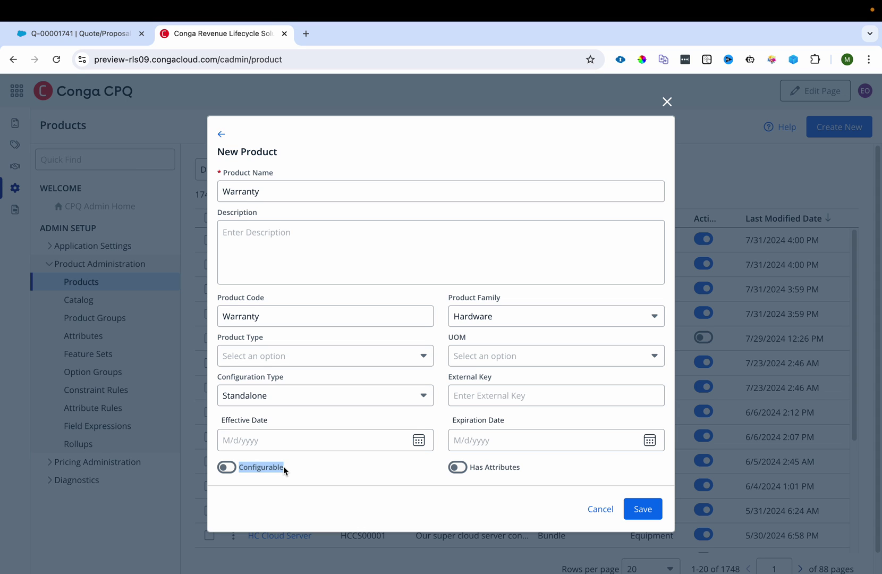
click(658, 512)
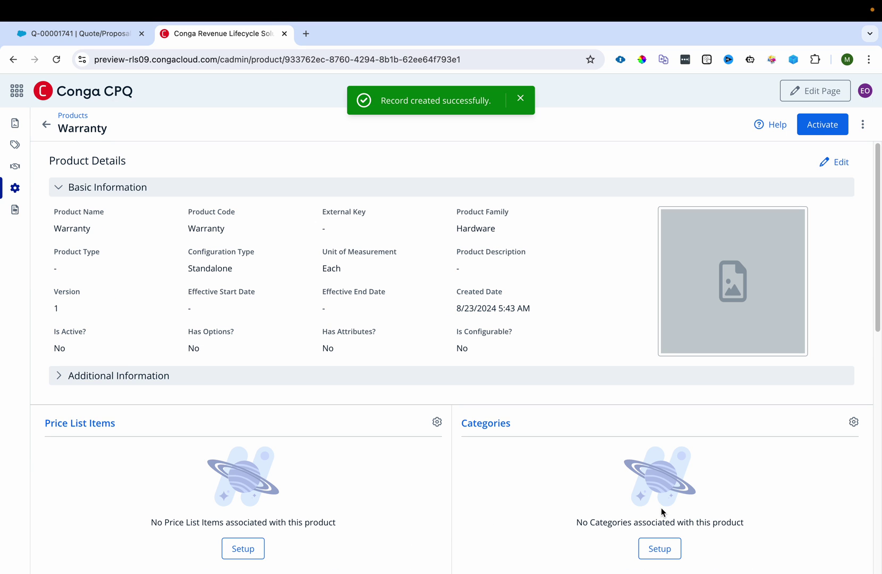
Step: Attach warranty.png as the Warranty image, make the product active, and go to its price lists
click(827, 167)
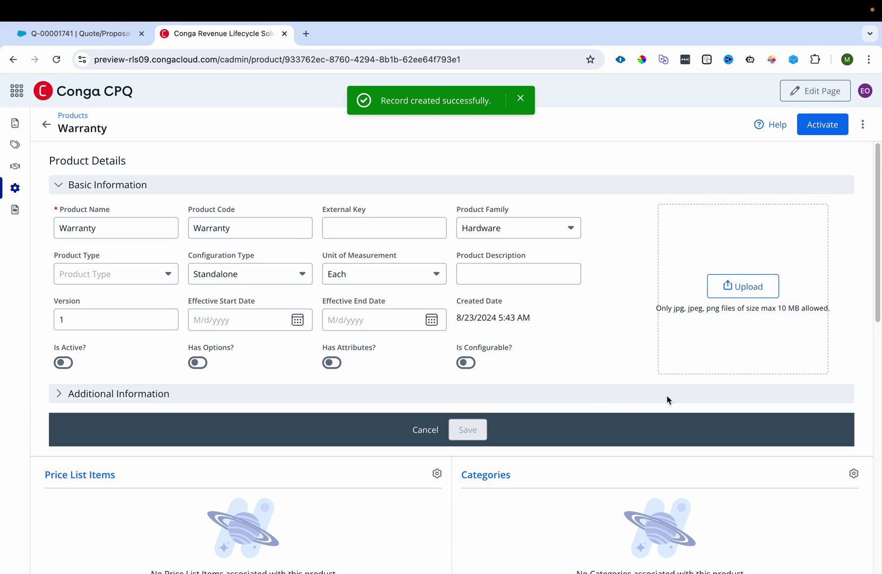
click(749, 288)
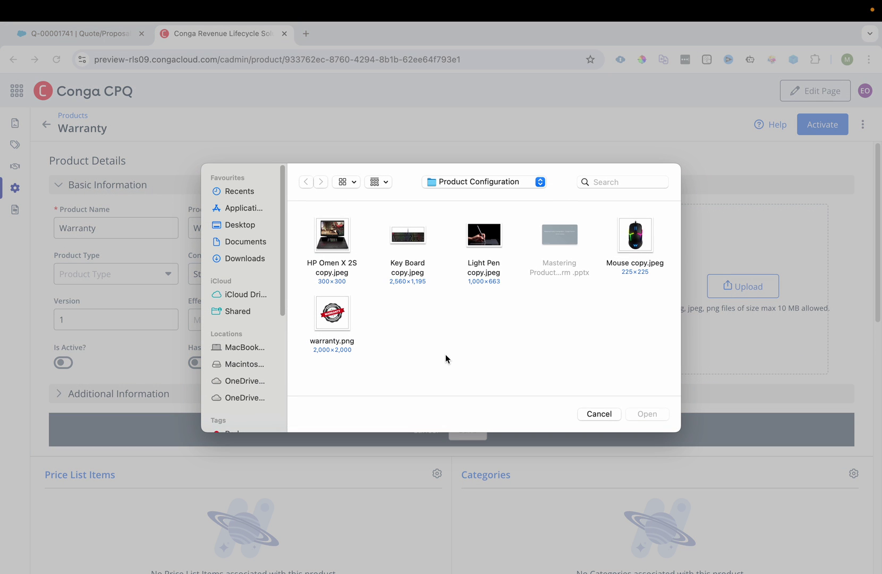
double_click(332, 313)
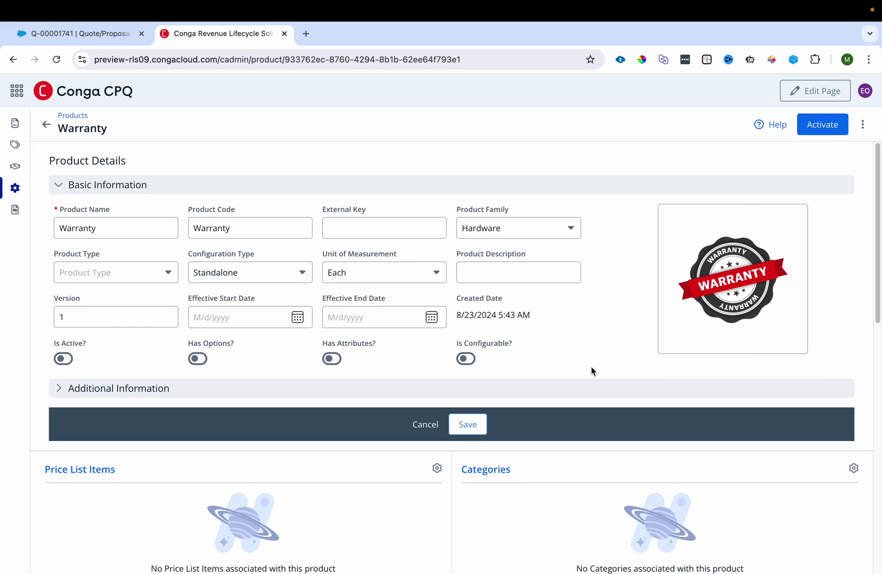
click(64, 359)
click(865, 128)
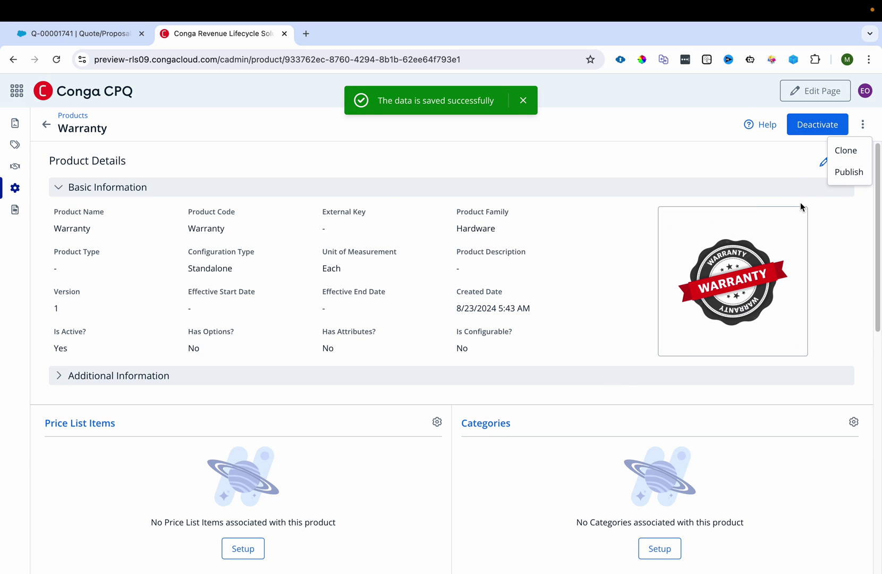
click(438, 421)
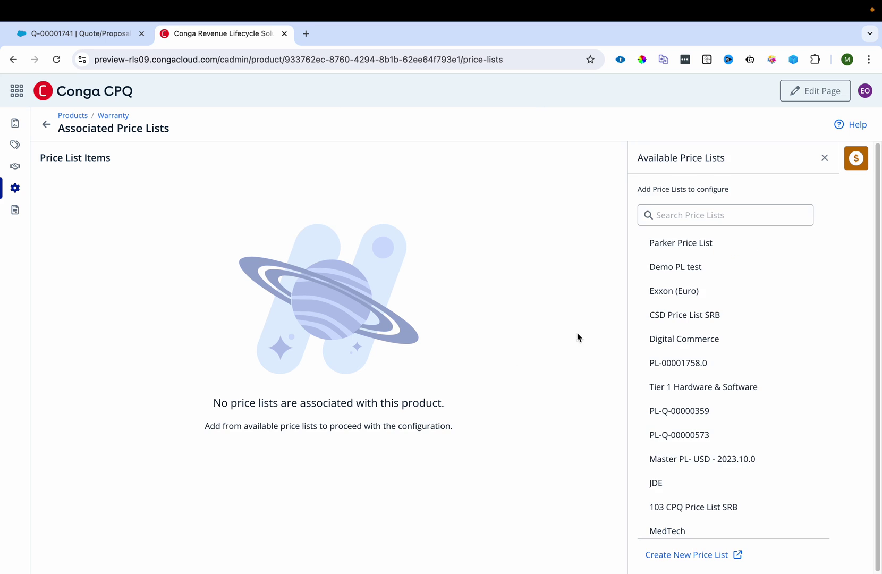
Step: Add Conga Pricelist to Warranty with a list price of 10 and save it
click(732, 213)
text(Conga Price)
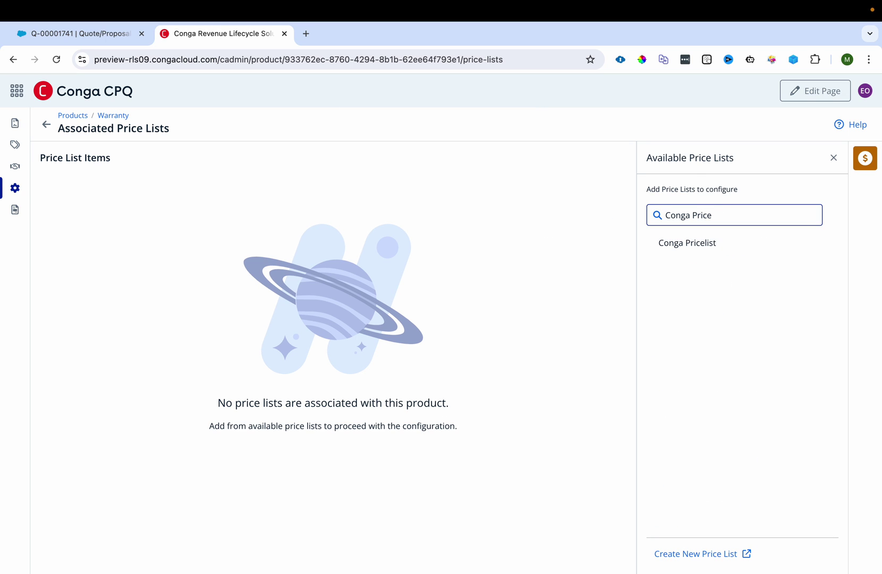
click(821, 242)
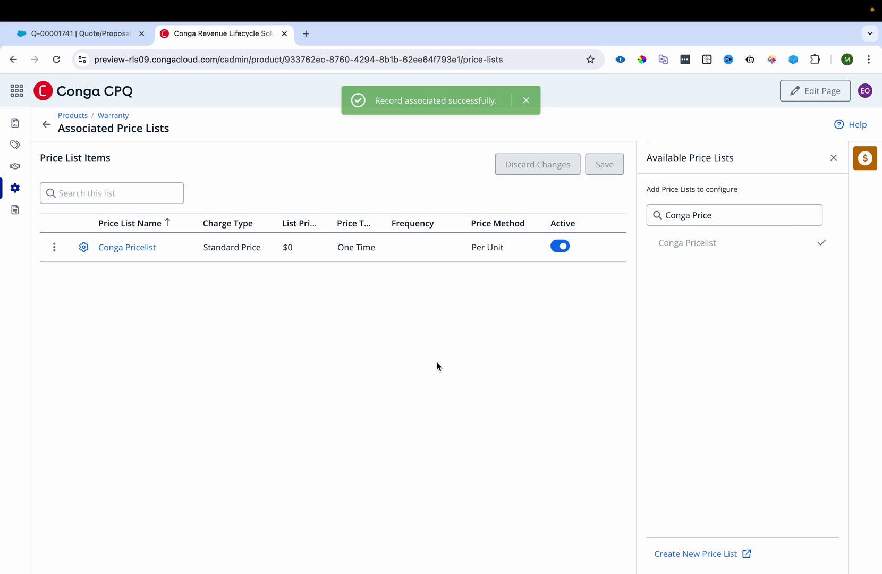
click(293, 249)
key(BackSpace)
text(10)
click(388, 430)
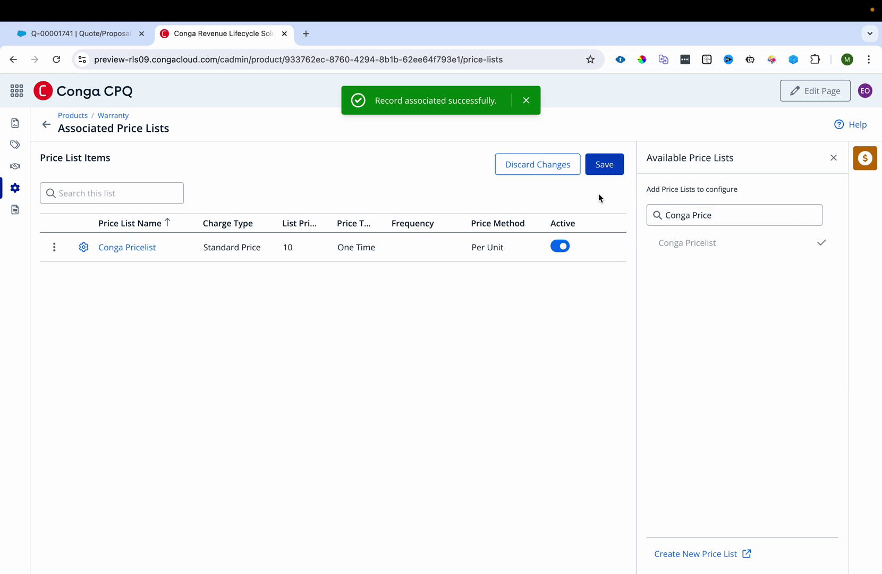
click(603, 164)
click(47, 124)
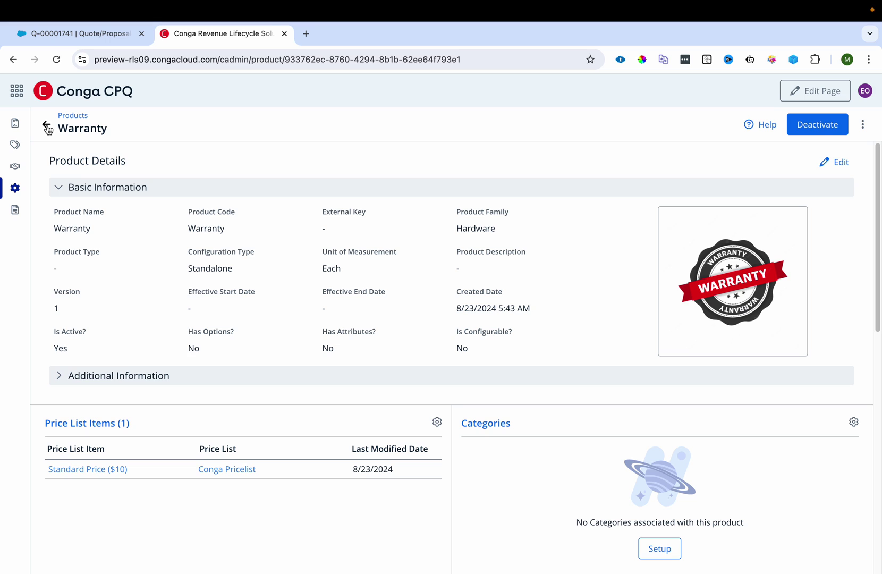
click(862, 124)
Step: Publish the Warranty product and reopen its details
click(849, 172)
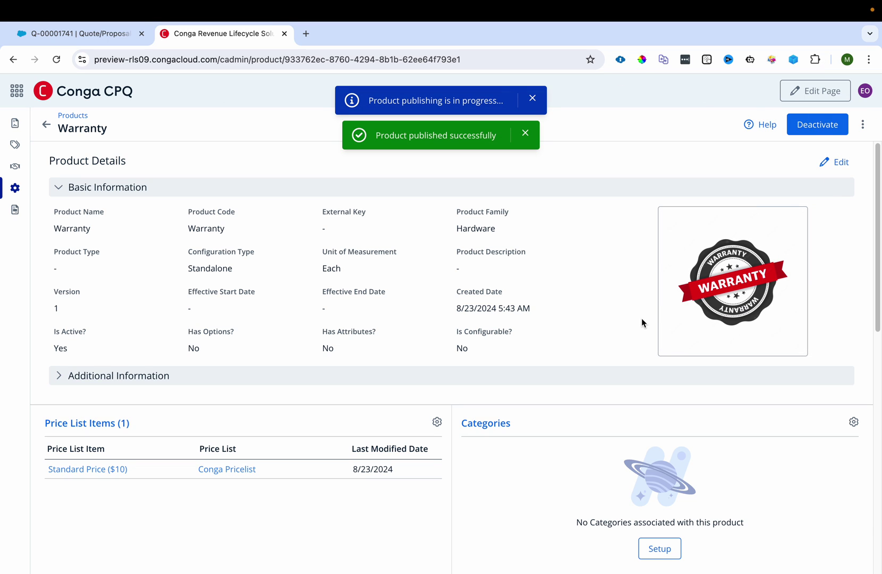
click(46, 124)
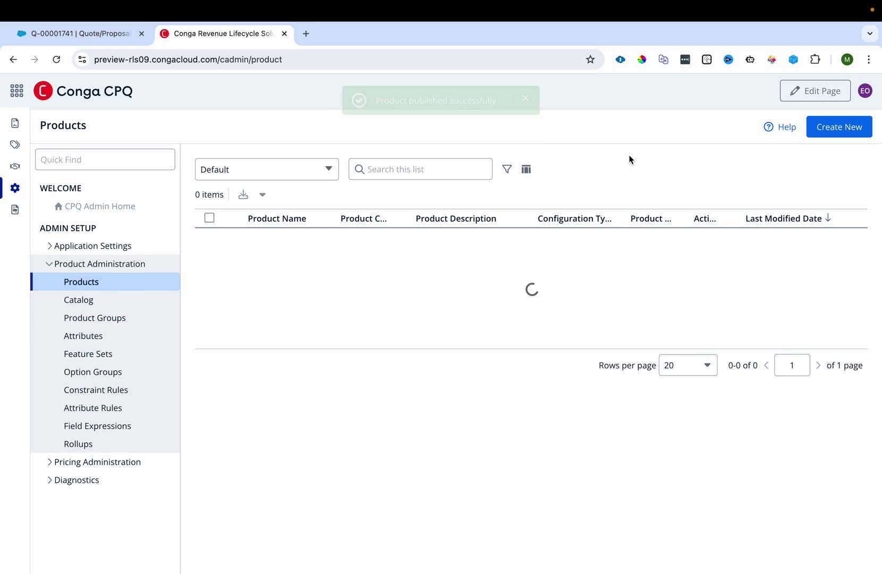
click(272, 243)
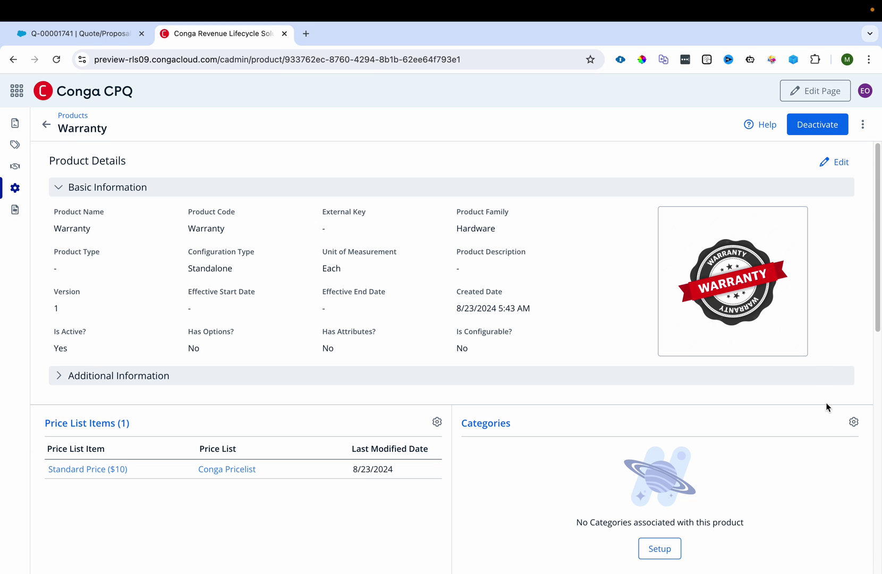
Step: Add Warranty to the All Products category and return to the Products list
click(854, 422)
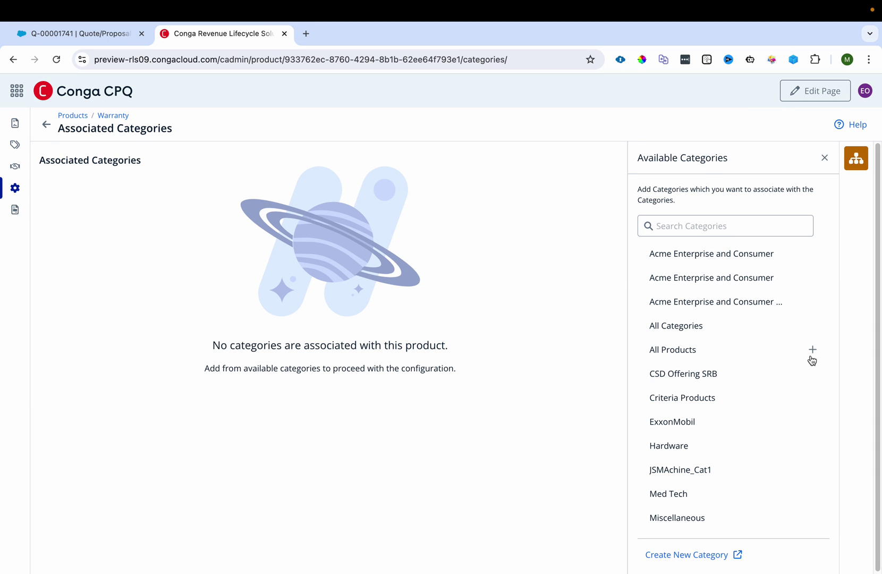
click(811, 351)
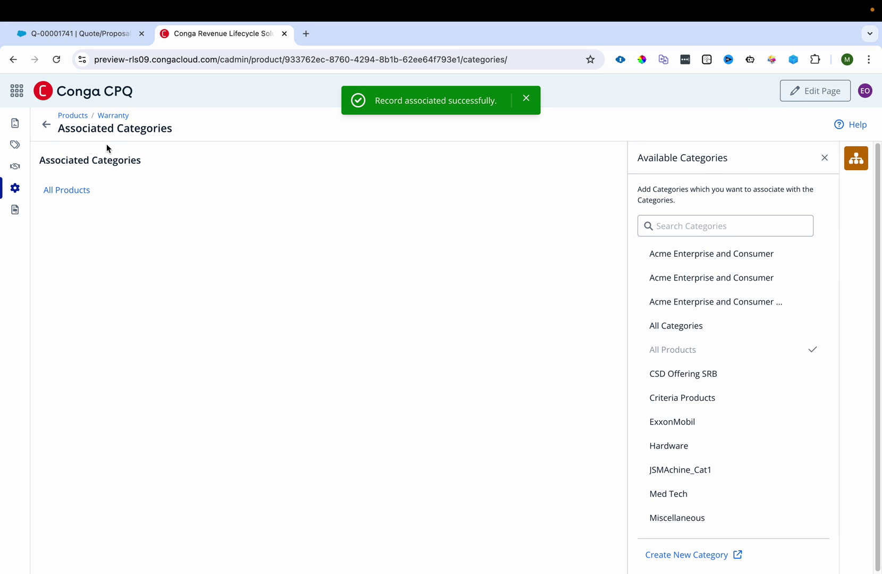
click(47, 127)
click(46, 128)
click(840, 127)
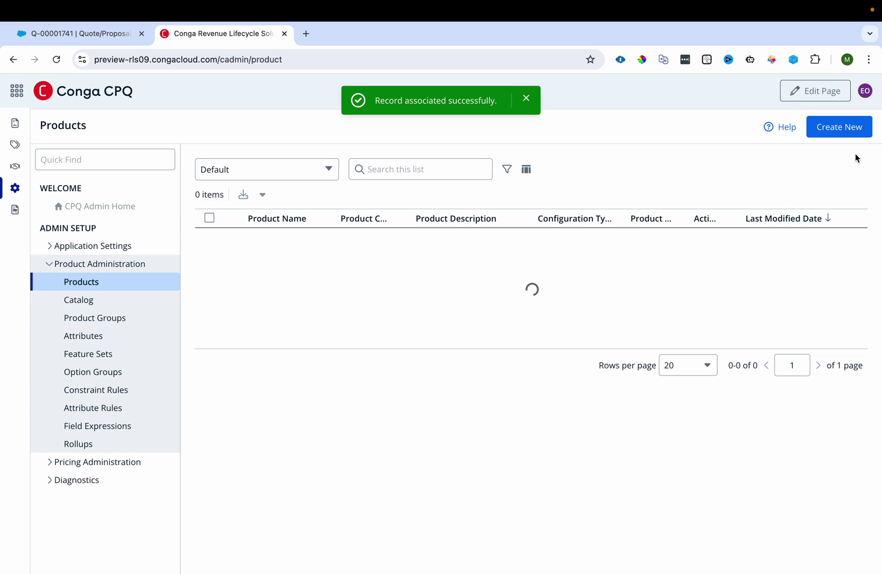
Step: Start a Standalone product named Key Board, reusing the name as its product code
click(518, 402)
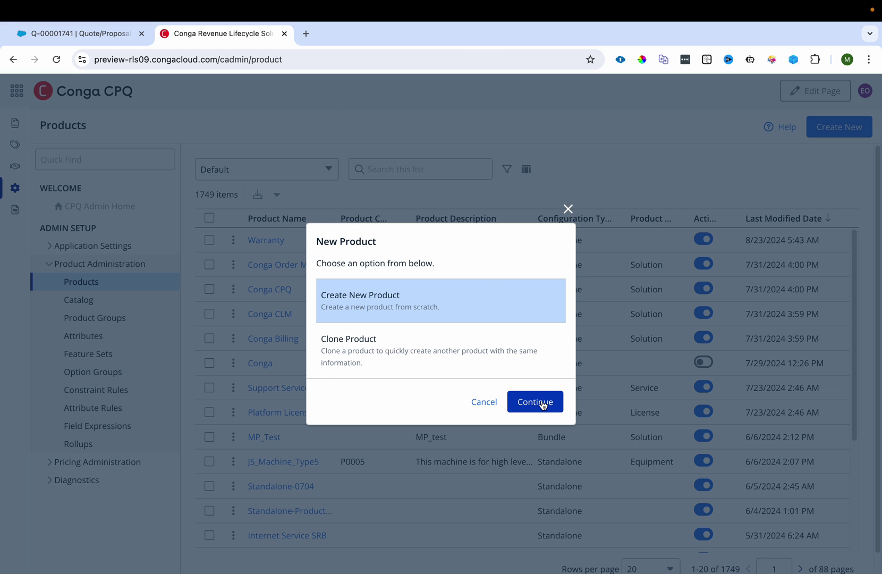
click(535, 438)
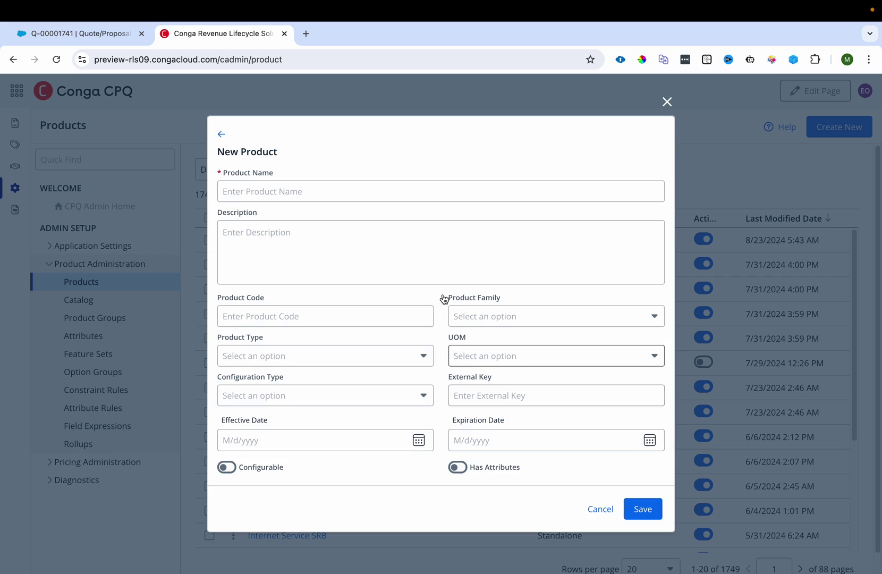
click(345, 192)
text(Key Board)
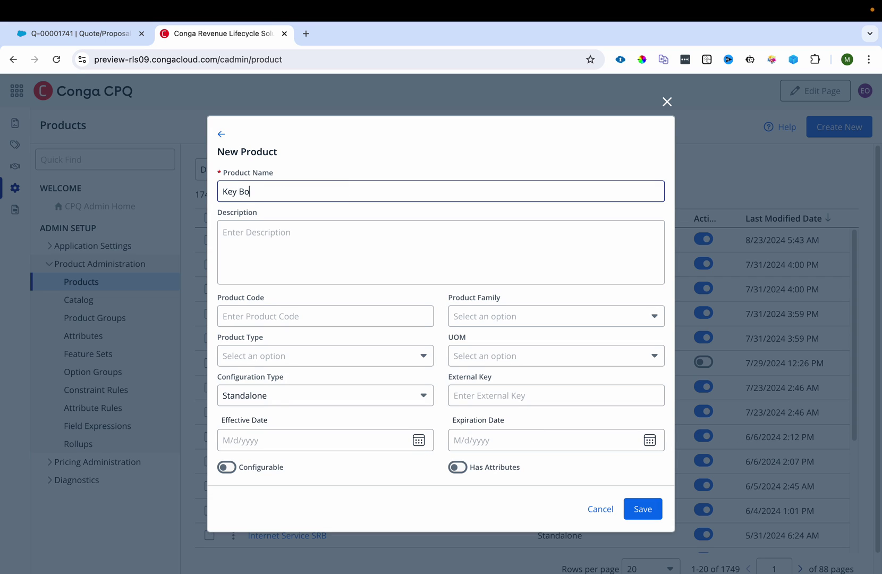
right_click(253, 27)
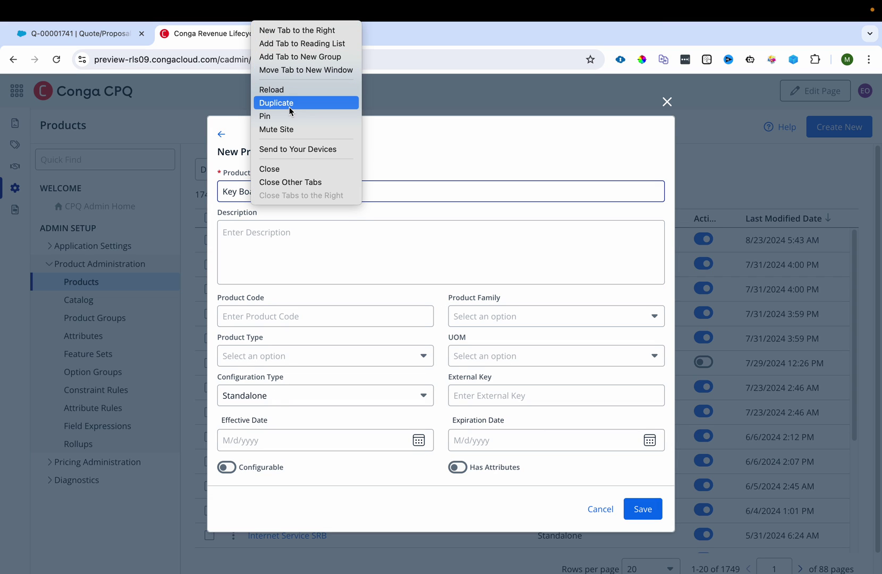
click(288, 106)
click(251, 35)
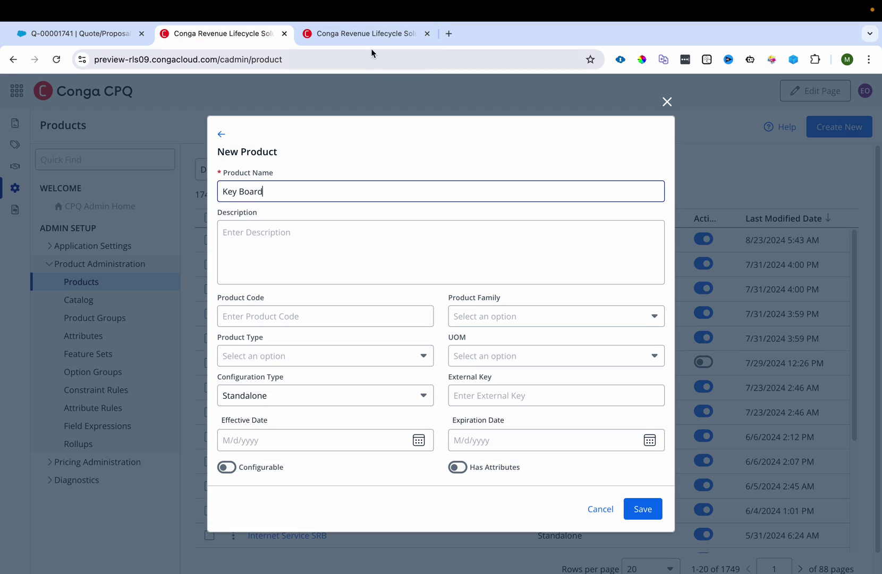
key(ctrl+a)
key(ctrl+c)
click(272, 314)
key(ctrl+v)
Step: In a duplicated tab, start a second Standalone product named Mouse with code Mouse
click(362, 32)
click(824, 133)
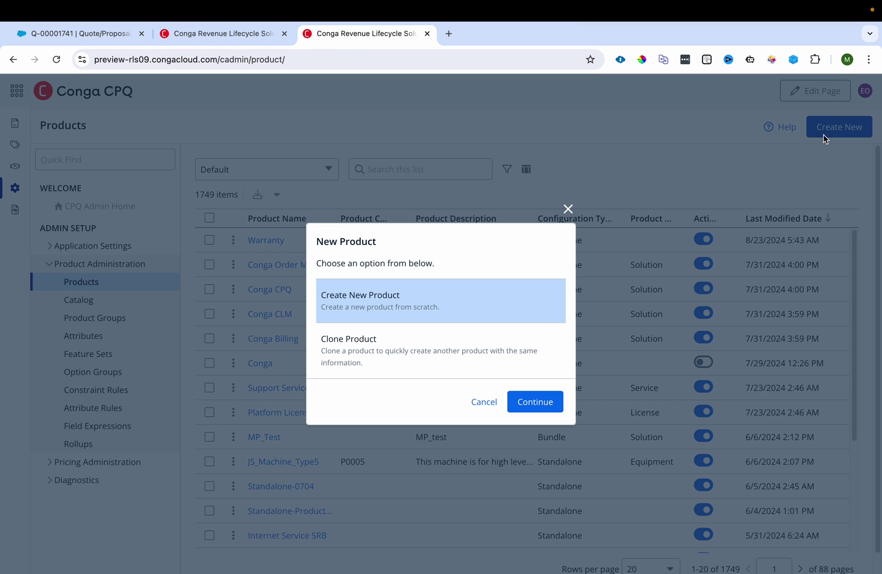
click(534, 400)
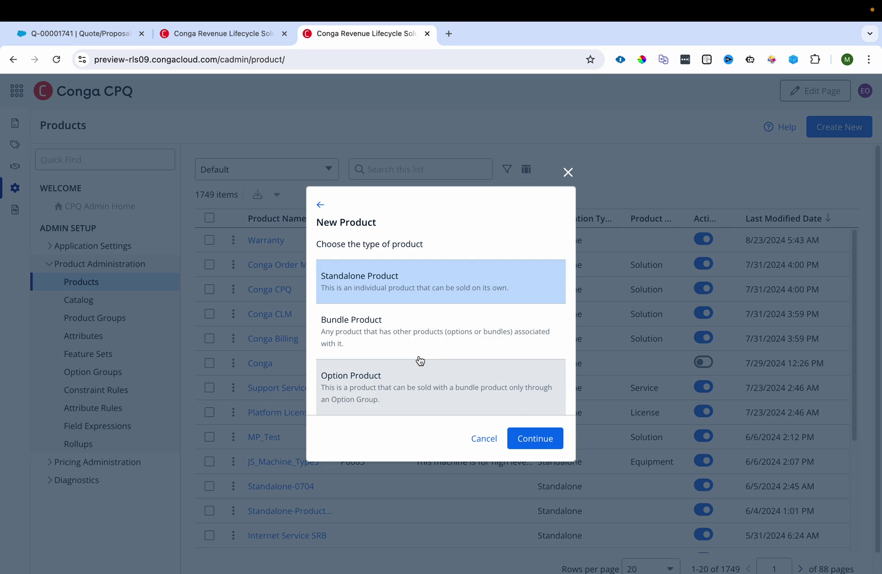
click(544, 432)
click(281, 191)
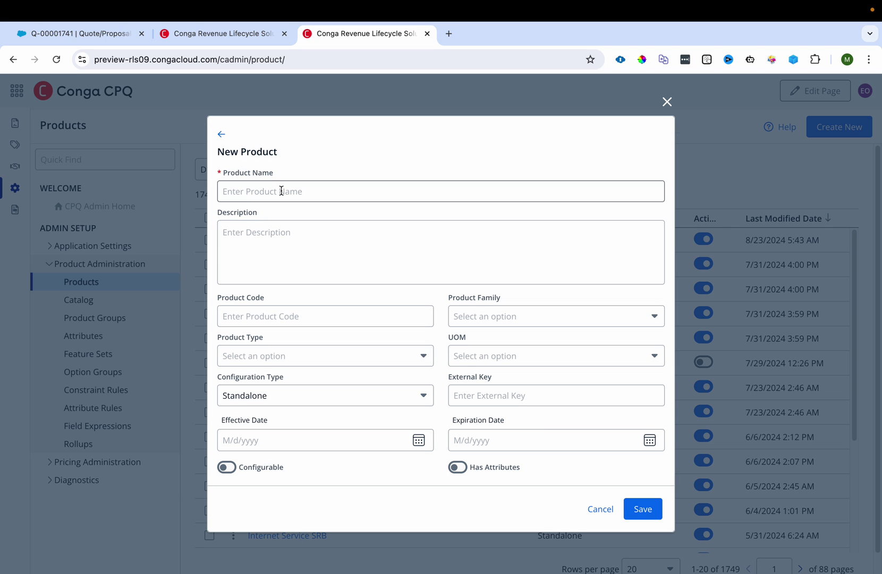
text(Mouse)
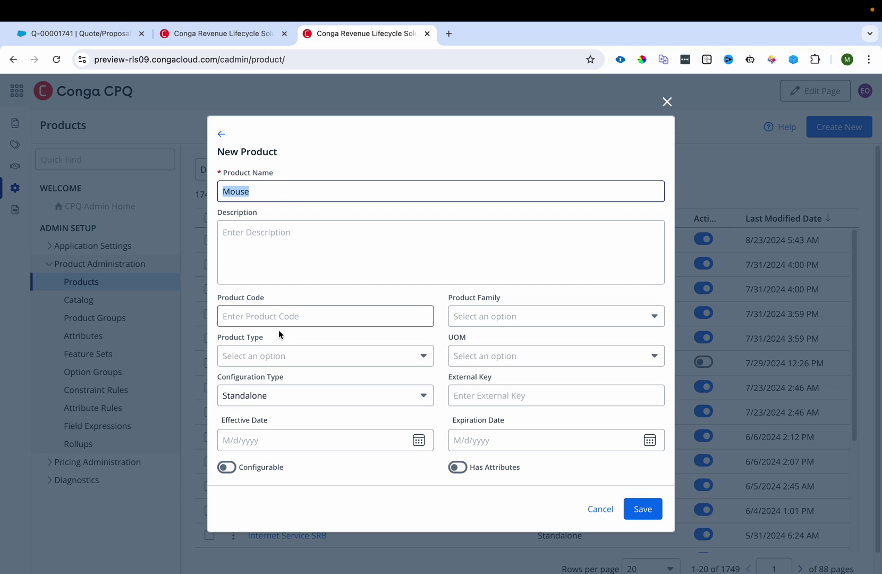
click(330, 314)
key(ctrl+v)
Step: Set Product Family to Hardware for Mouse and Key Board, and save both products
click(478, 319)
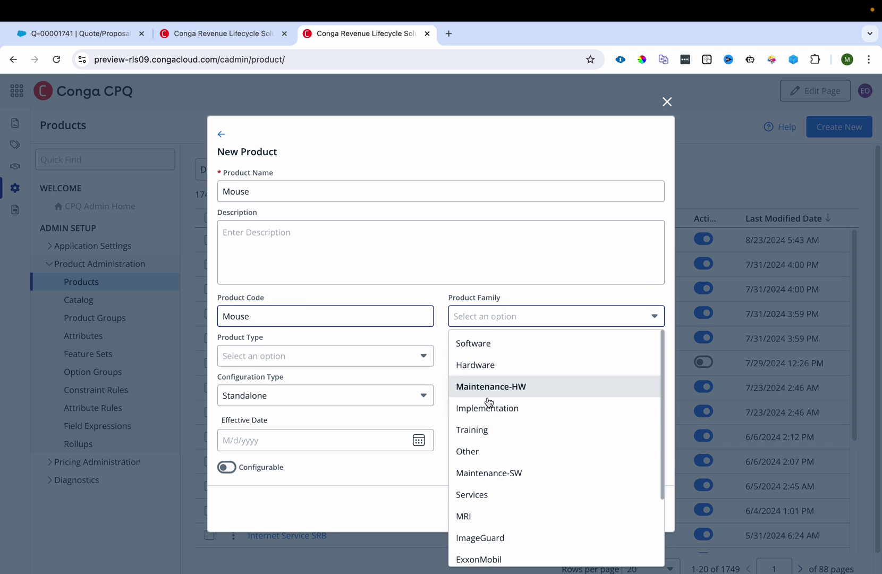
click(488, 364)
click(243, 35)
click(467, 318)
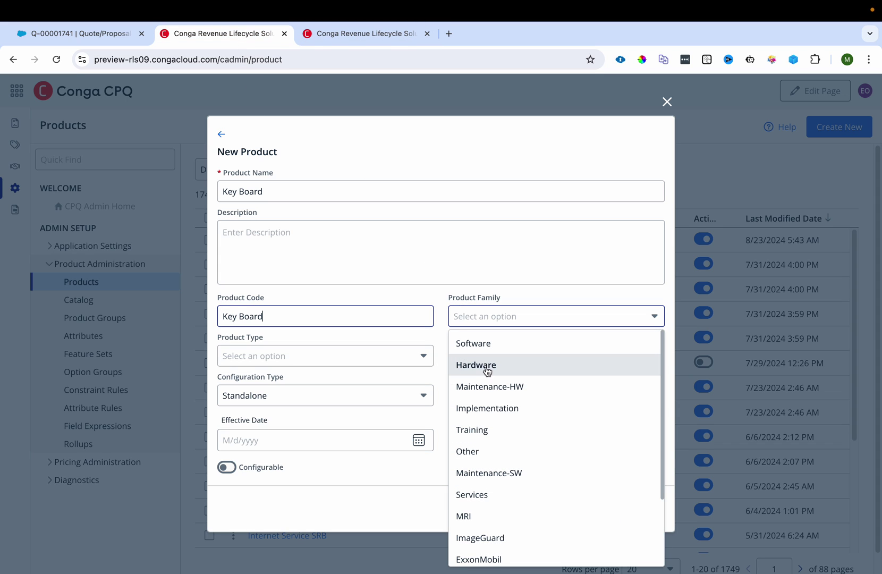
click(486, 366)
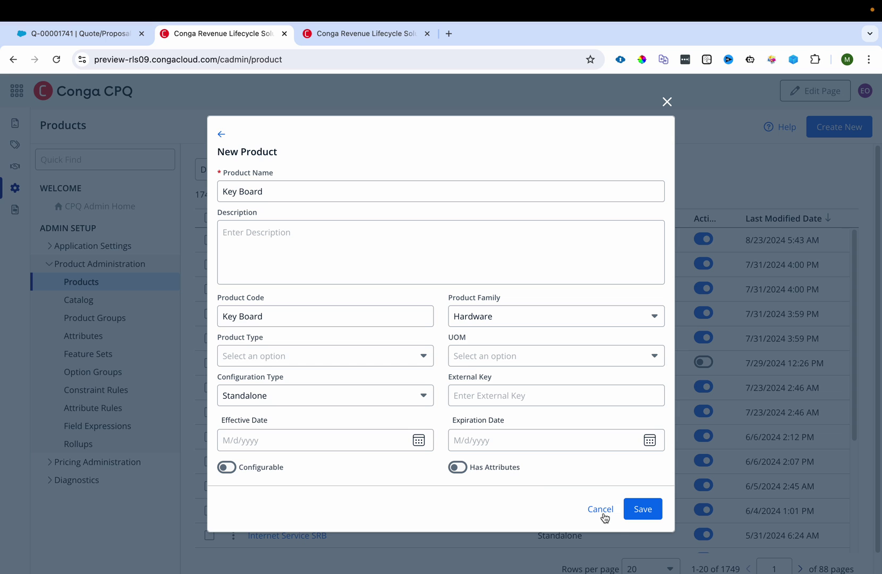
click(643, 509)
click(391, 44)
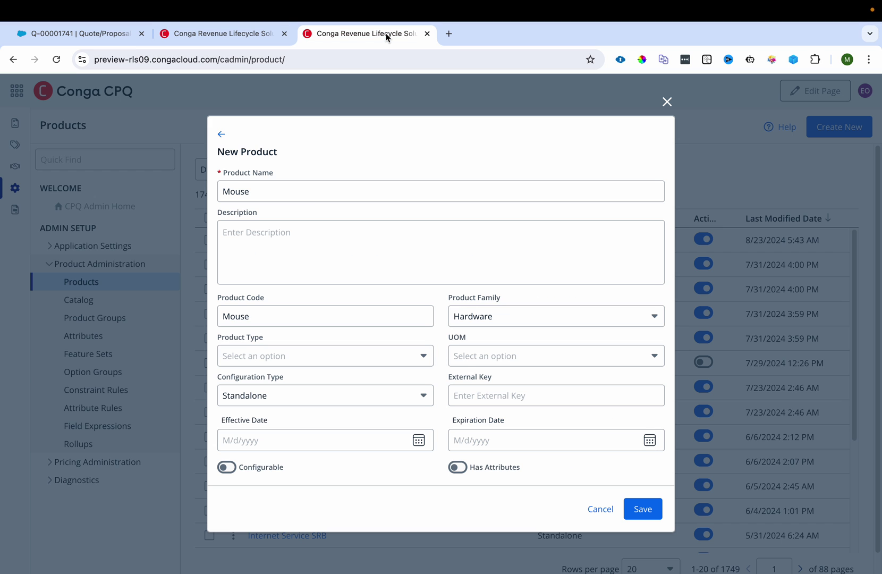
click(654, 506)
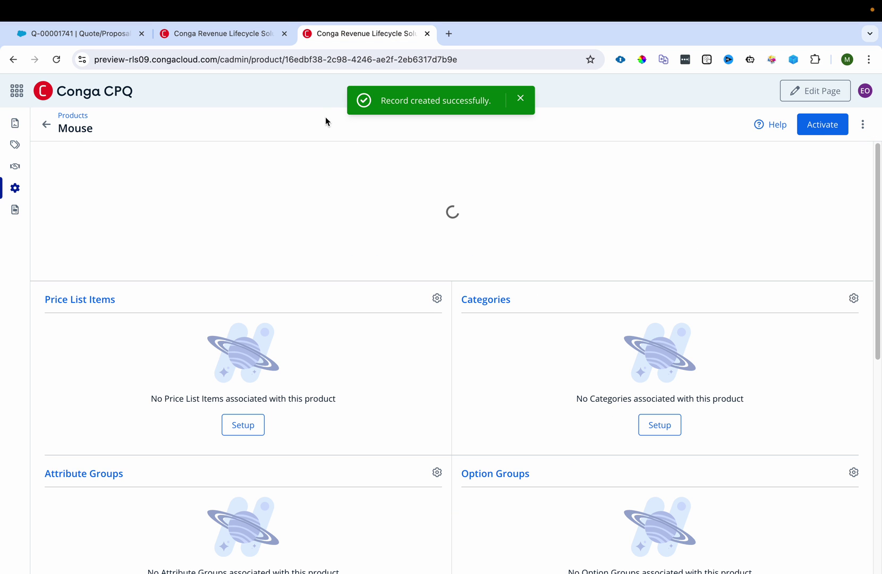
Step: Make the Mouse product active, attach its mouse picture, and save
click(839, 160)
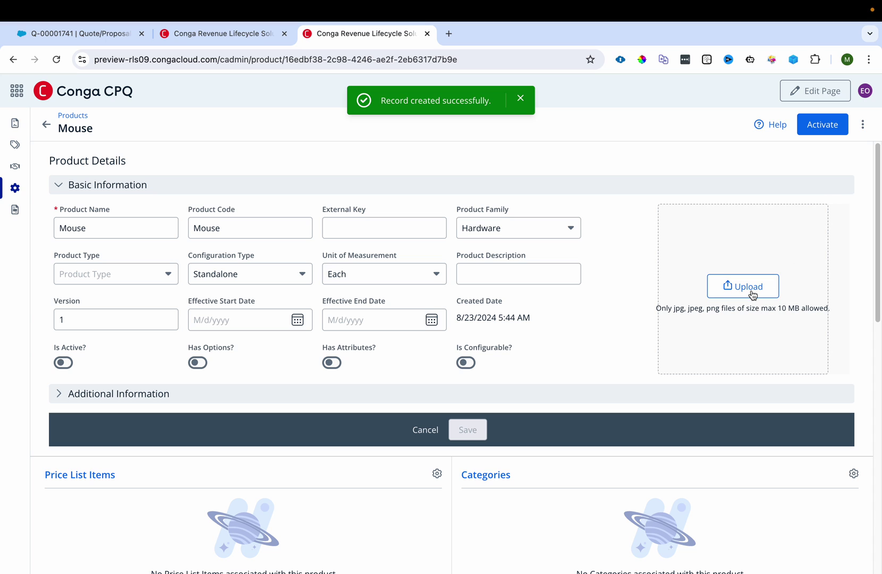
click(65, 362)
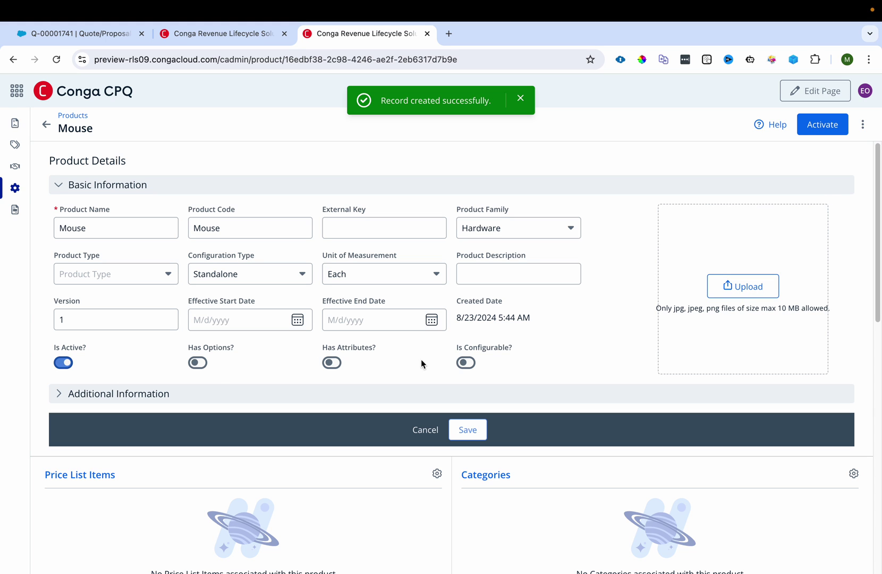
click(736, 287)
click(638, 239)
click(644, 413)
click(466, 423)
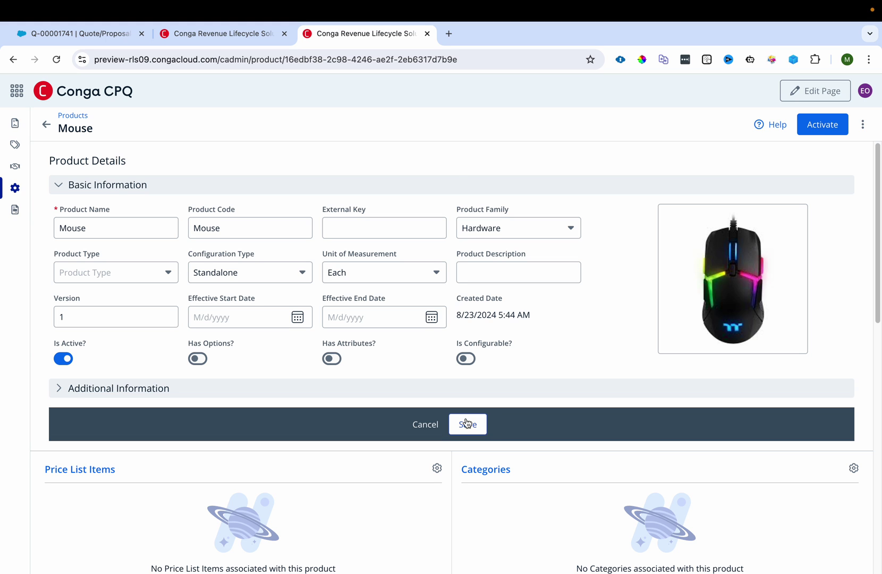
Step: Attach the keyboard picture to Key Board, make it active, and save
click(231, 37)
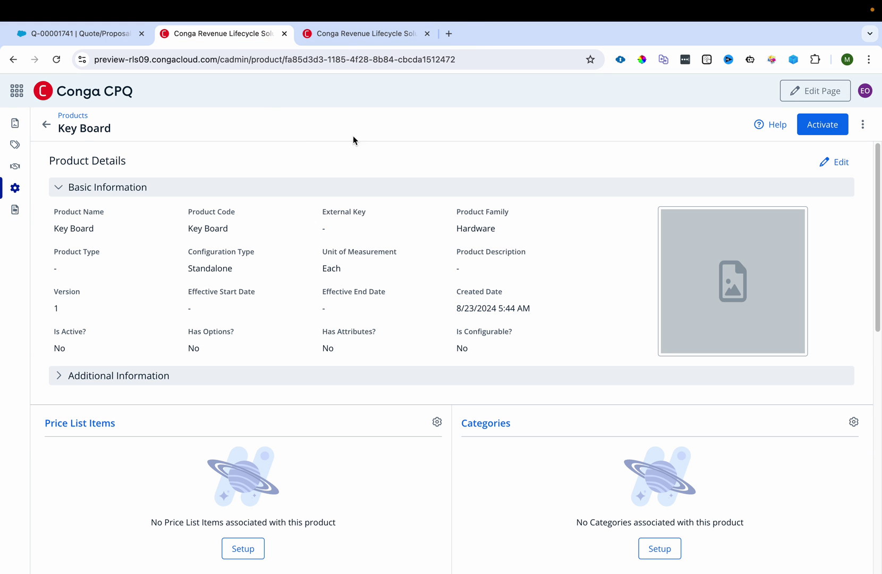
click(829, 163)
click(743, 290)
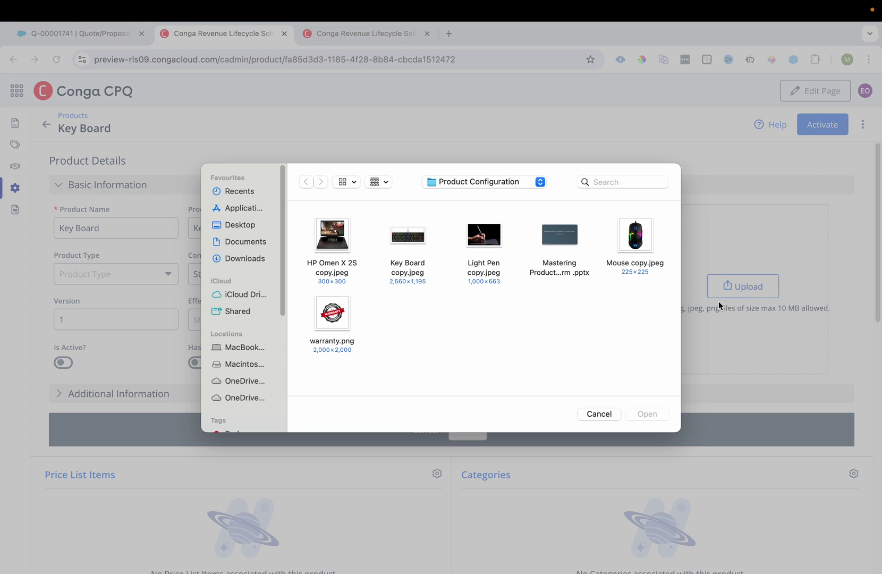
double_click(408, 235)
click(64, 359)
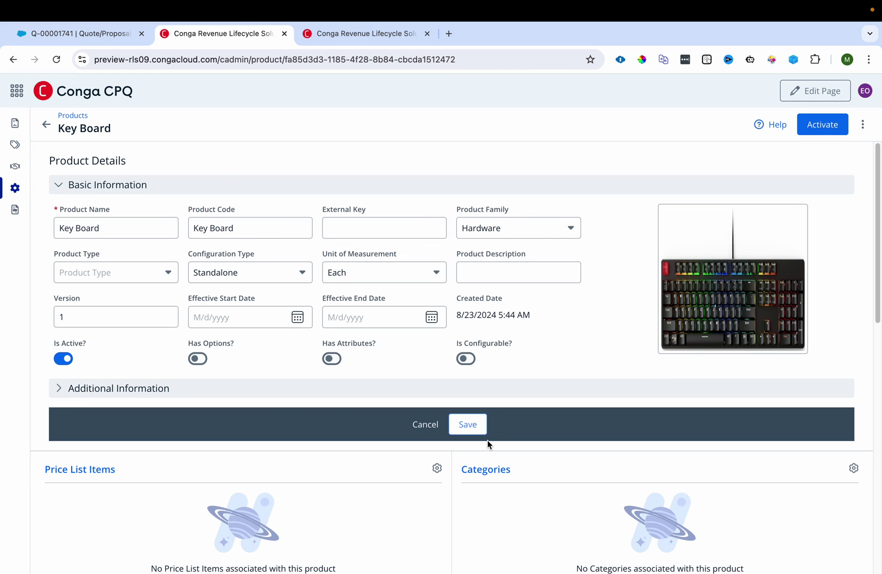
click(468, 424)
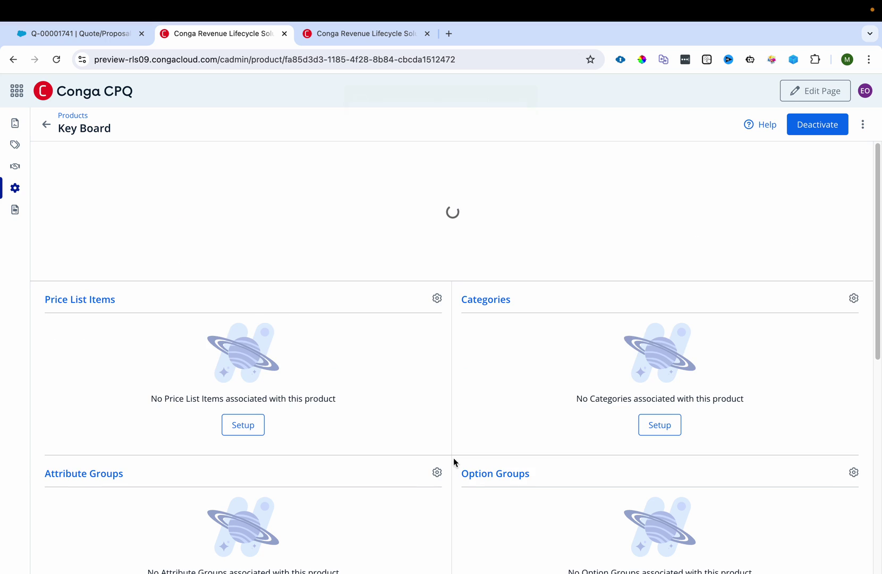
Step: Associate Conga Pricelist with the Key Board product
click(437, 423)
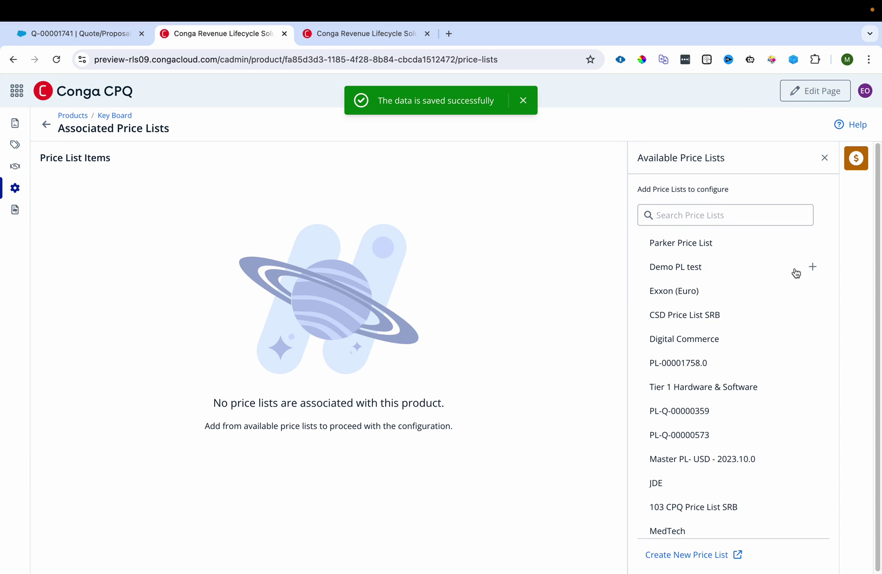
click(717, 216)
text(Cong)
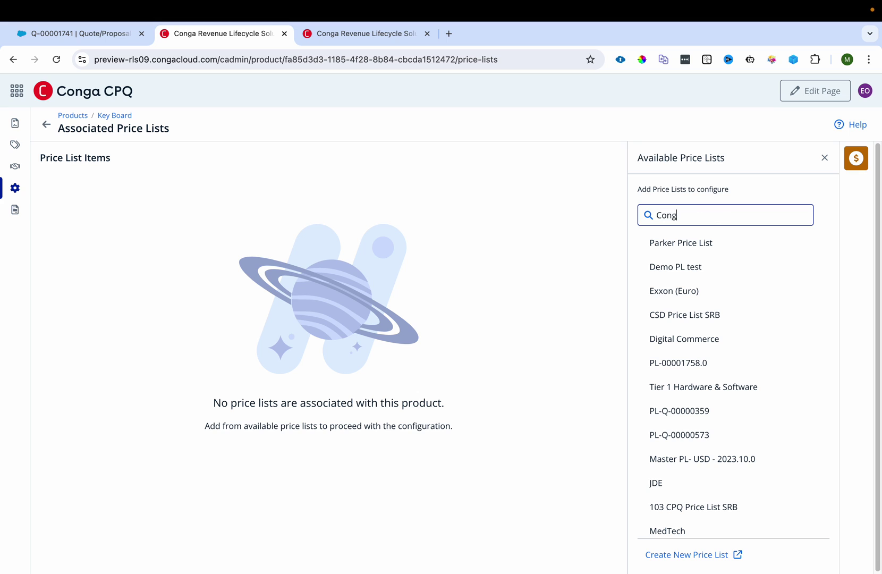
text(a)
click(821, 243)
Step: Add Conga Pricelist to Mouse with a list price of 15 and save it
click(375, 30)
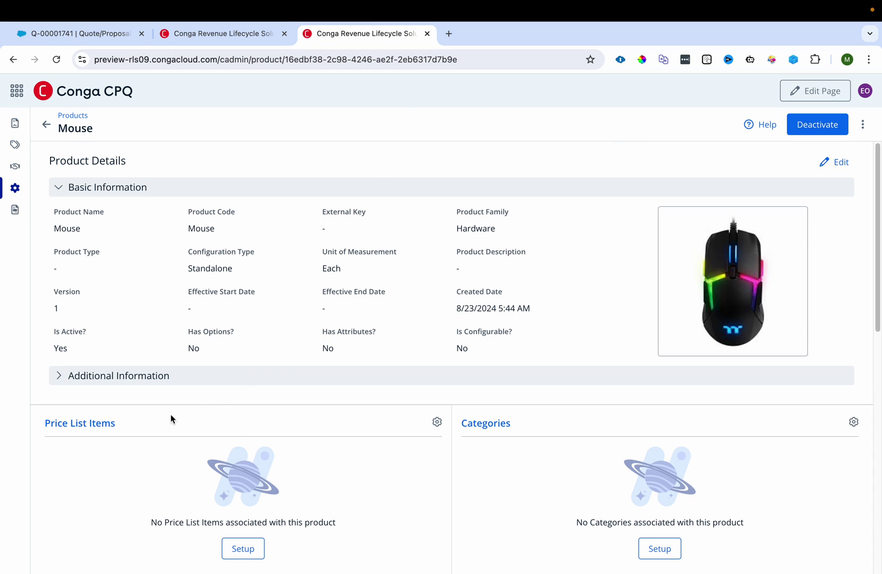
click(437, 422)
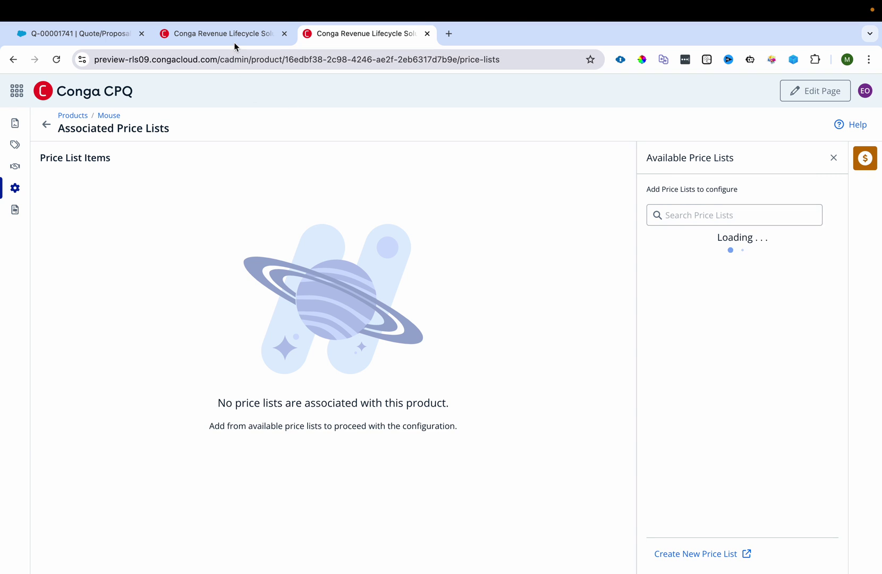
click(672, 215)
text(Conga Price)
click(821, 243)
click(296, 248)
text(15)
click(335, 381)
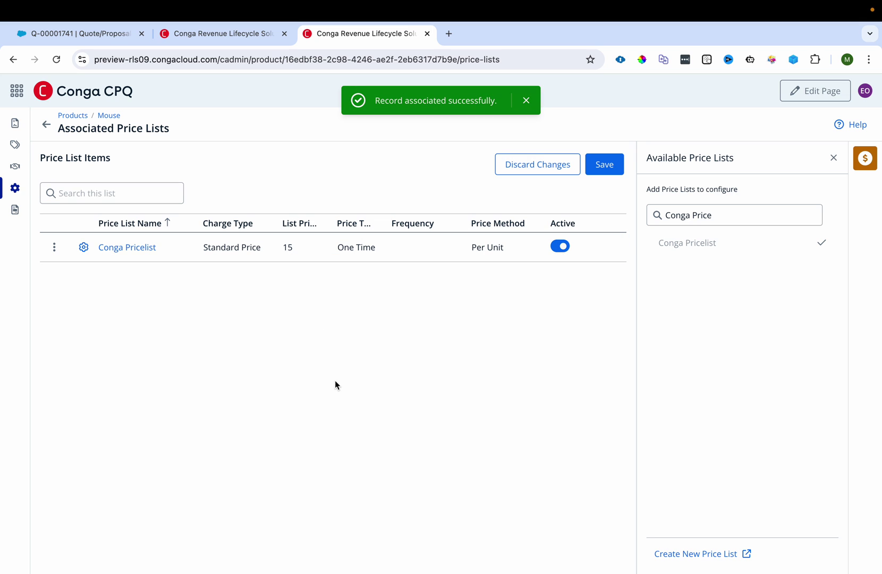
click(601, 164)
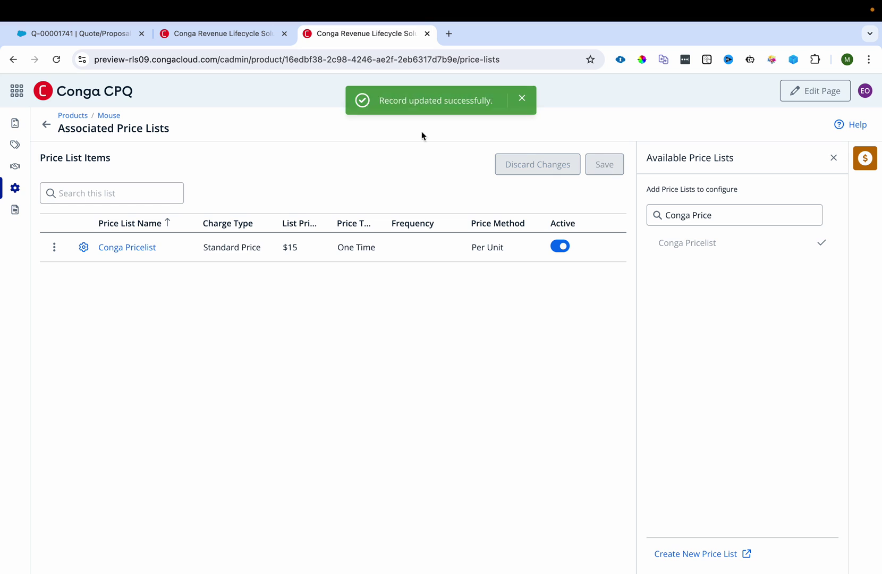
Step: Set Key Board's Conga Pricelist list price to 15, save, and return to its details
click(229, 38)
click(305, 250)
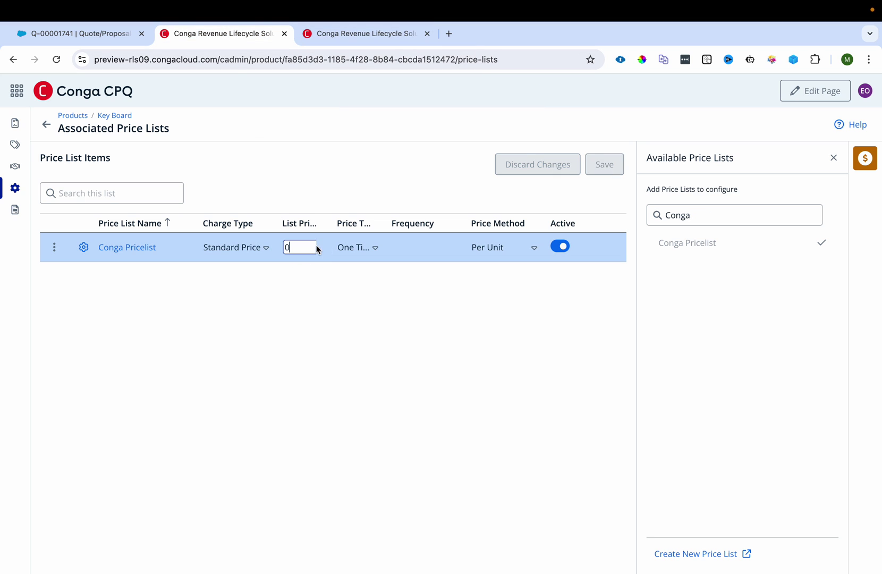
click(320, 247)
key(BackSpace)
text(15)
click(338, 348)
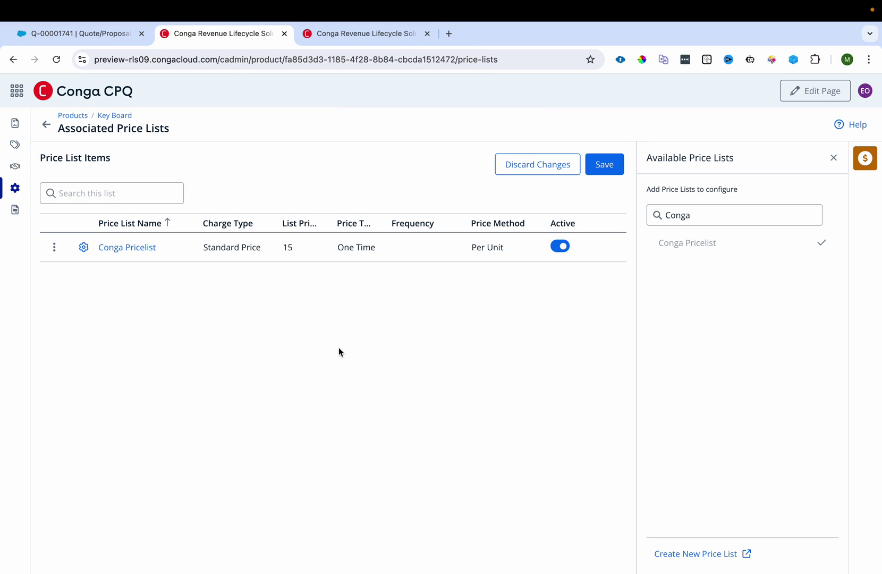
click(607, 165)
click(45, 126)
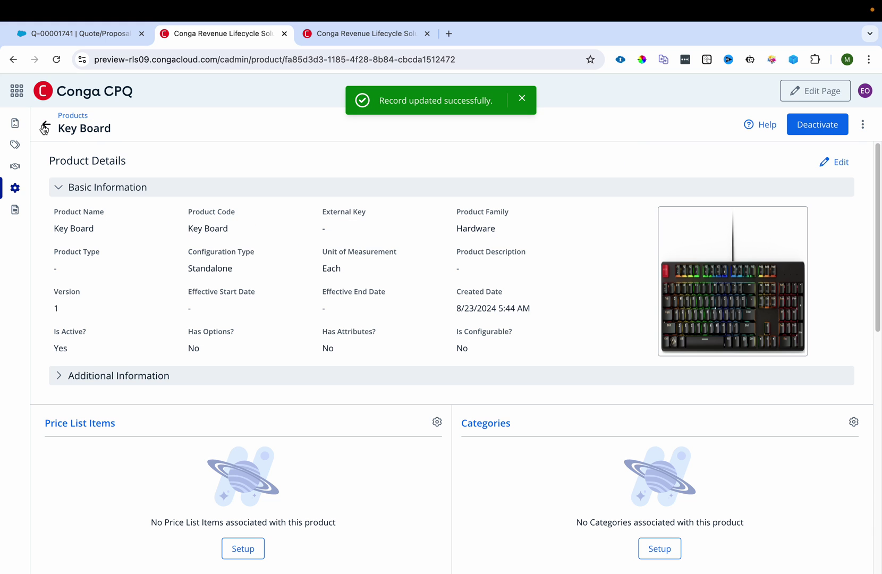
Step: Close the extra tab and start a new product from scratch of type Option
click(44, 128)
middle_click(324, 38)
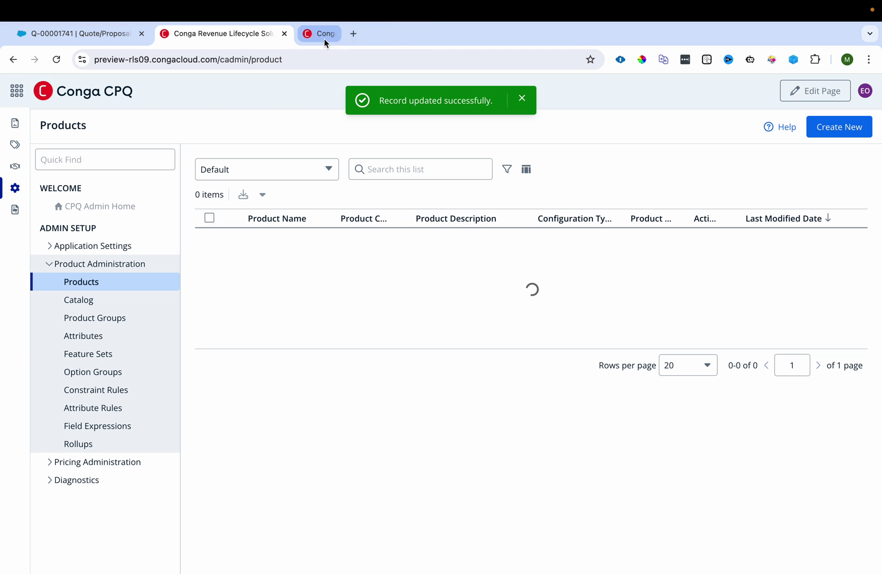
click(838, 126)
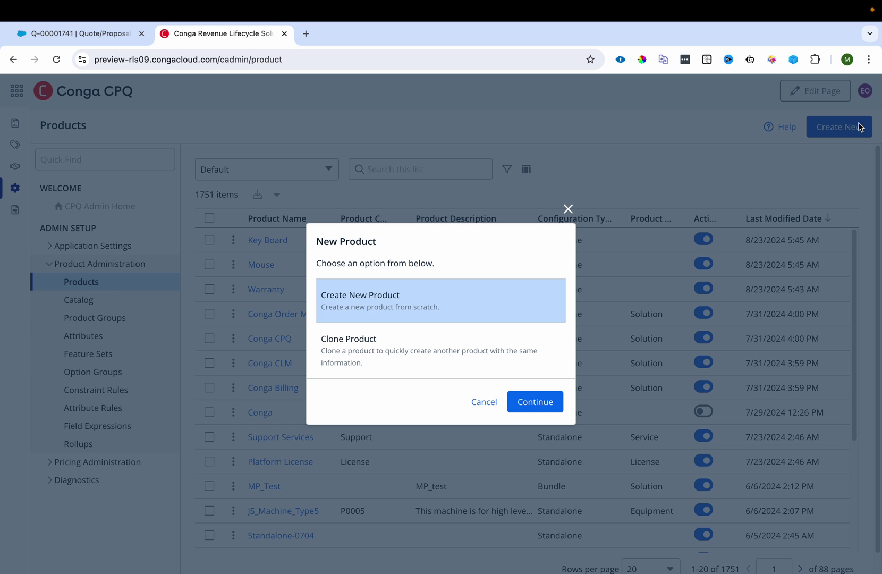
click(518, 403)
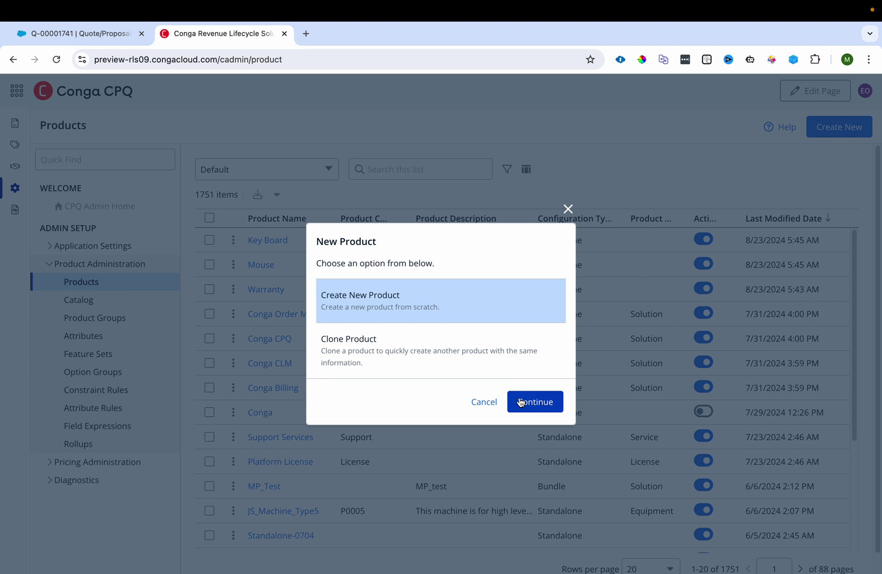
click(464, 401)
click(543, 443)
Step: Enter Light Pen as name and product code, choose family Hardware, and save
click(313, 186)
text(Light)
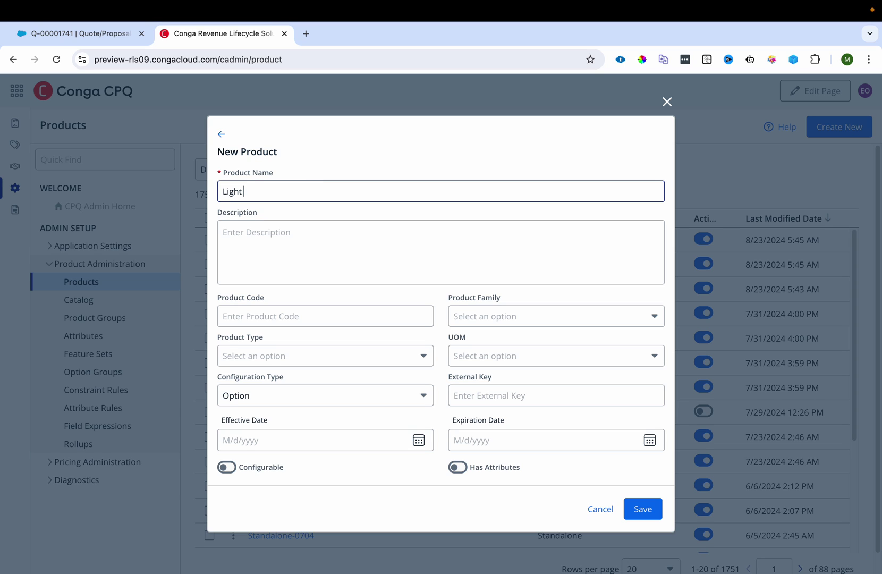
key(ctrl+a)
key(ctrl+c)
click(335, 313)
key(ctrl+v)
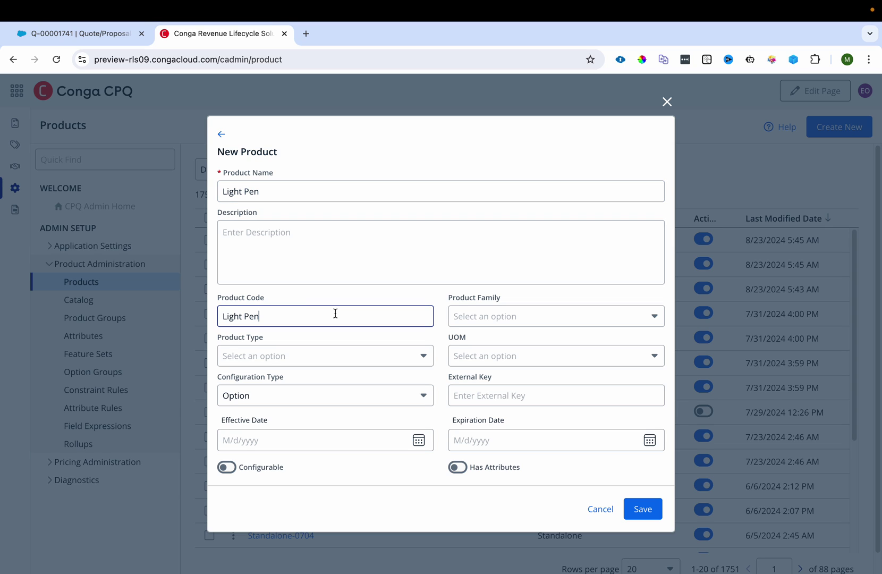
click(523, 325)
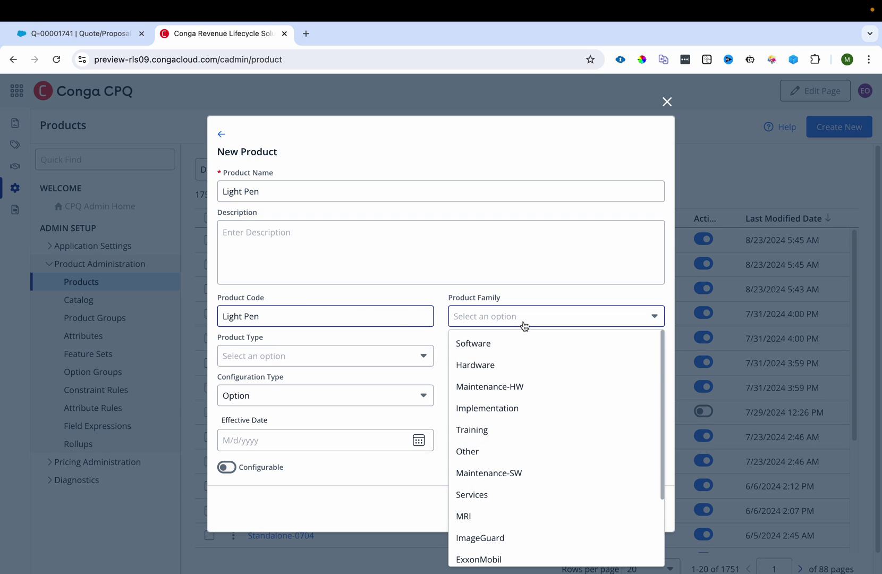
click(523, 365)
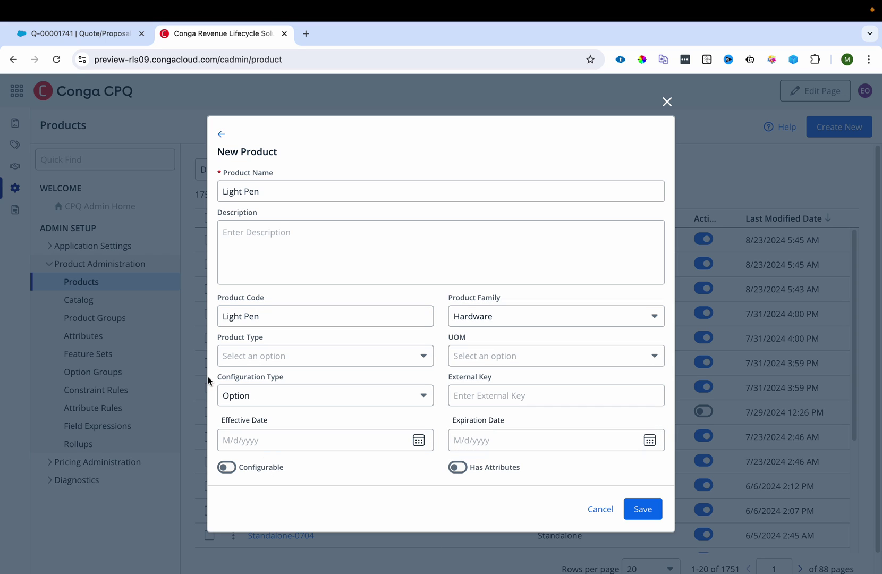
click(639, 508)
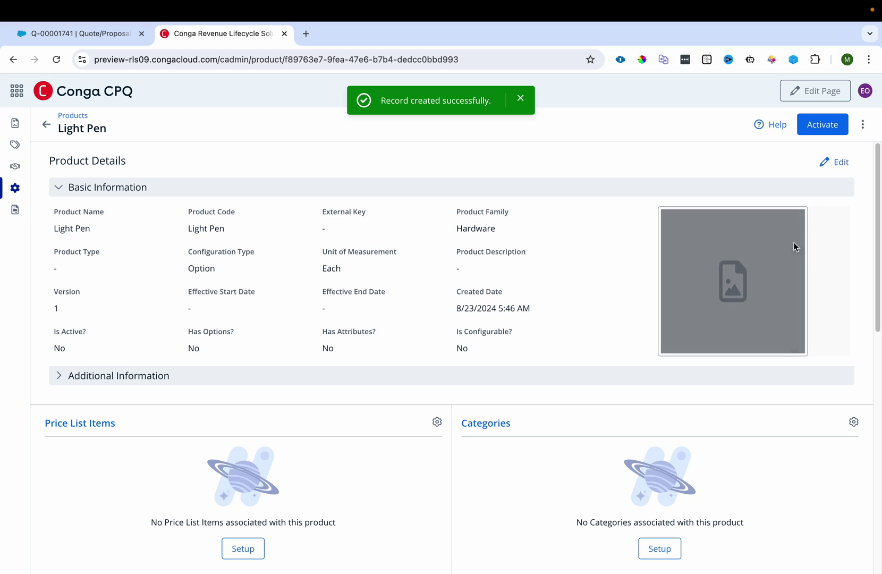
Step: Upload Light Pen copy.jpeg as the image, make Light Pen active, and save
click(832, 163)
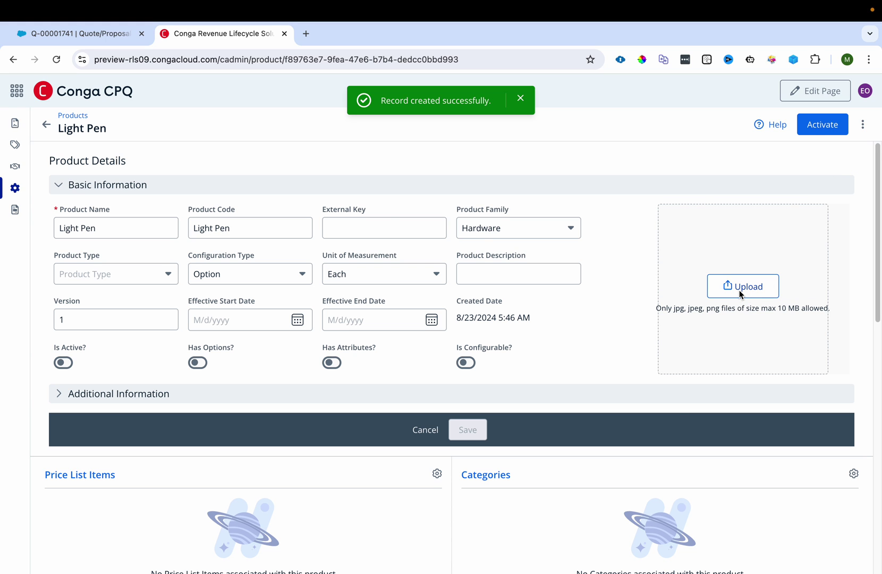
click(739, 287)
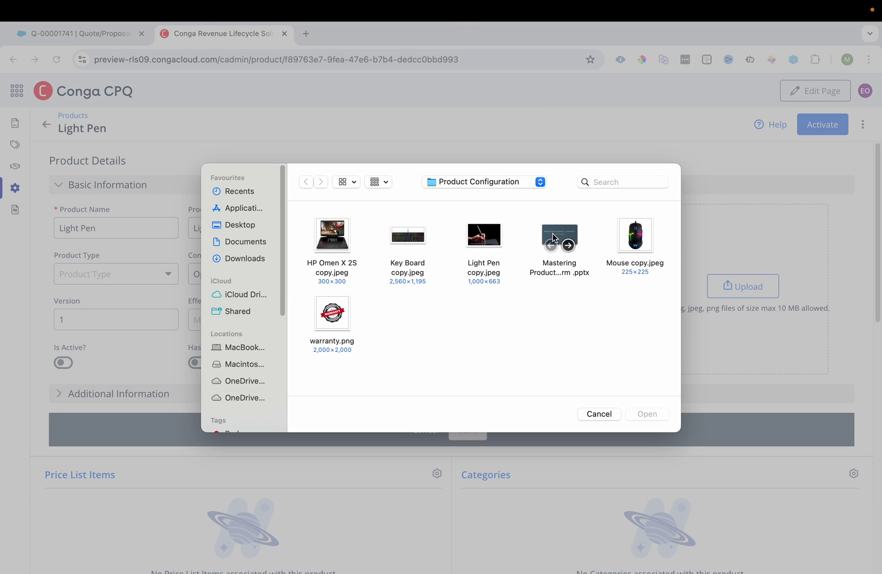
double_click(487, 235)
click(64, 358)
click(470, 423)
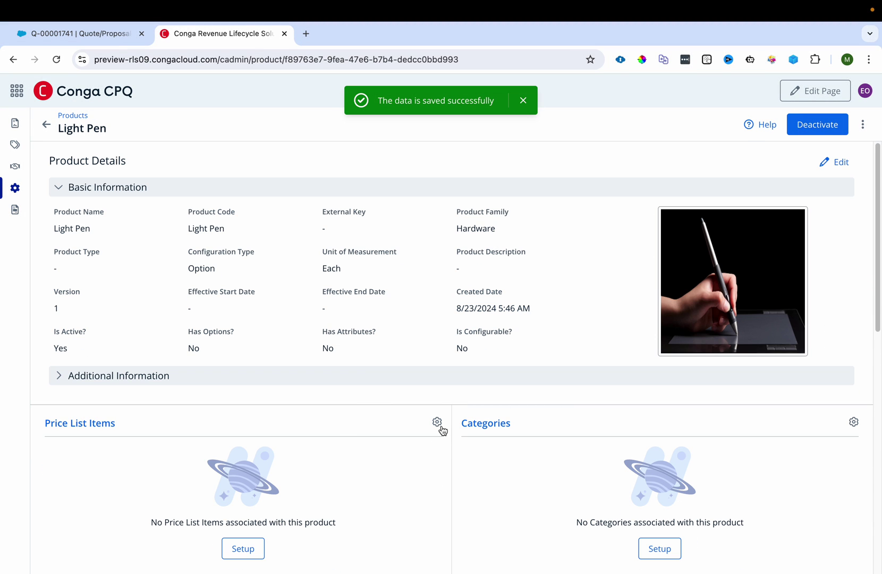
Step: Add Conga Pricelist to Light Pen with a list price of 20 and save it
click(439, 424)
click(738, 218)
text(Conga)
click(821, 243)
click(317, 249)
click(275, 253)
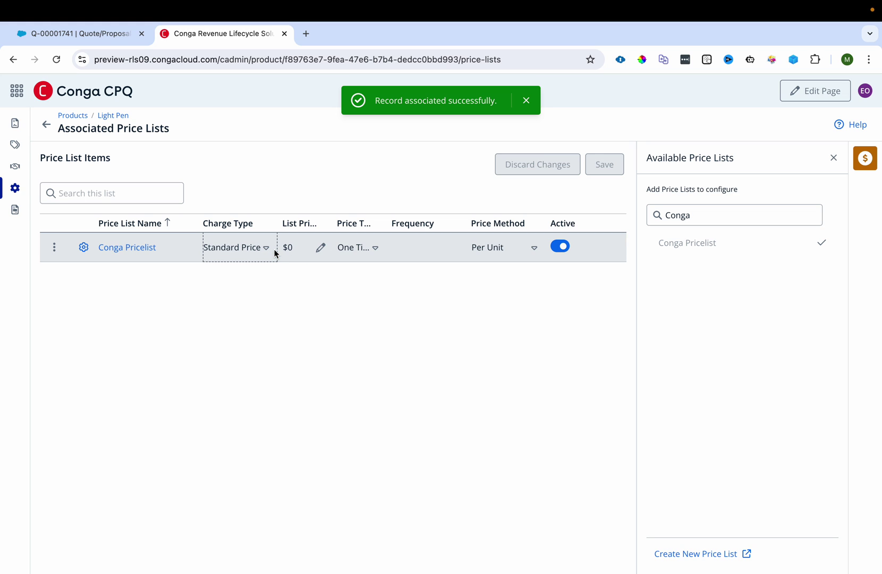
click(319, 247)
text(20)
click(364, 299)
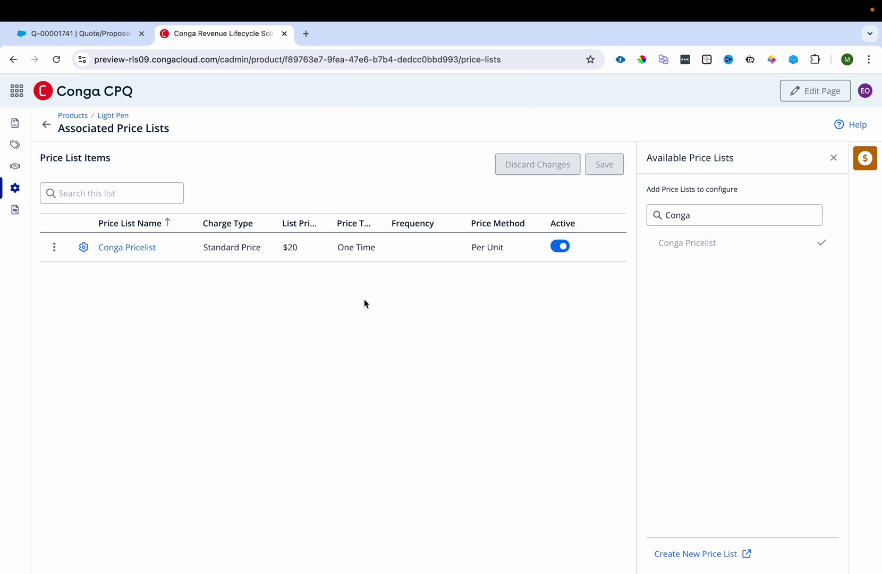
click(604, 166)
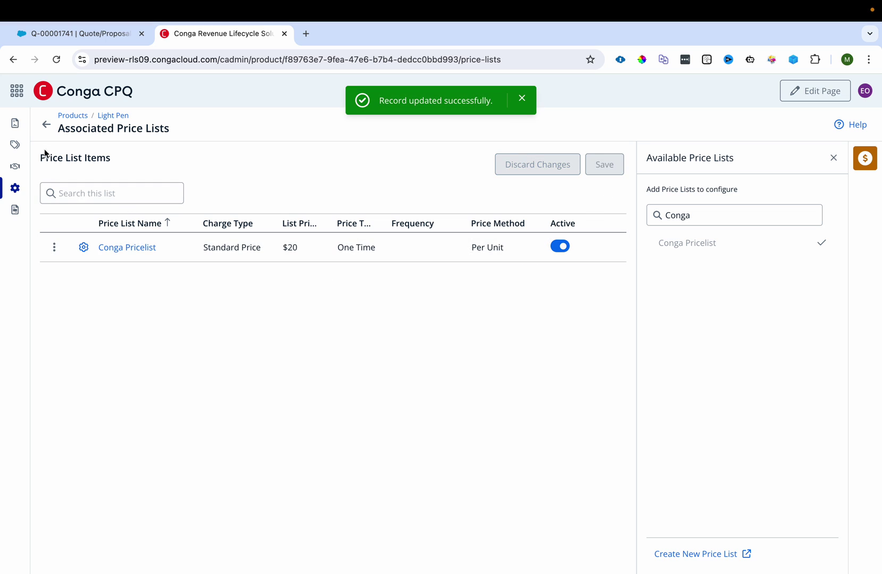
click(46, 126)
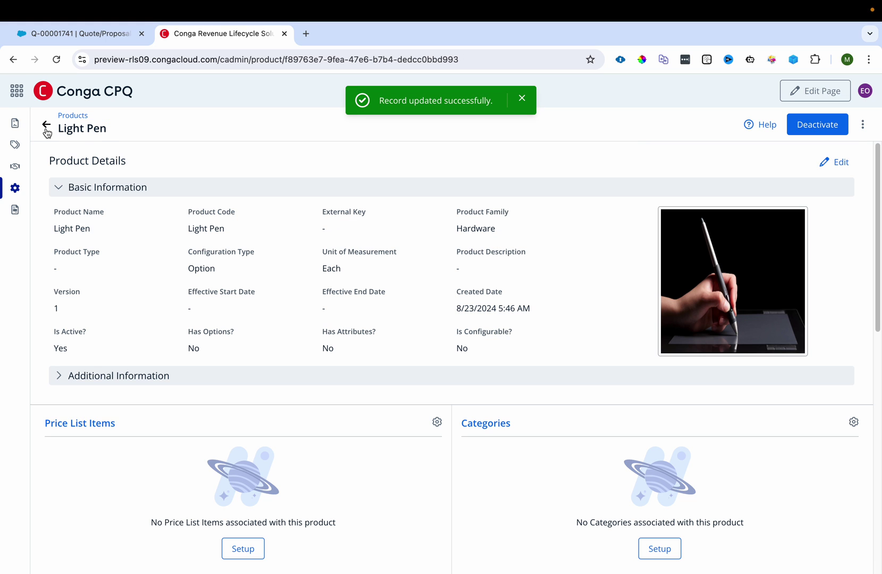
Step: Check the Warranty product's category associations and return to the Products list
click(44, 127)
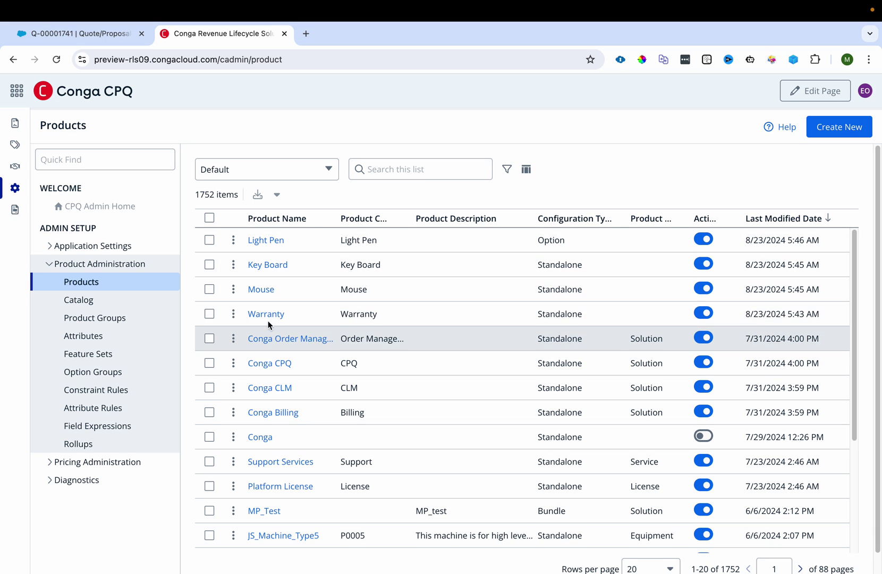
click(269, 314)
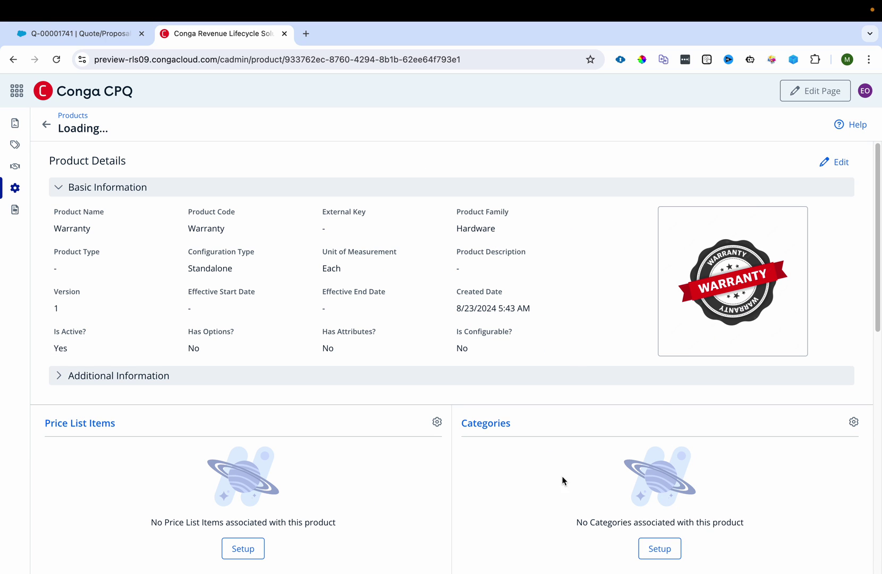
click(854, 422)
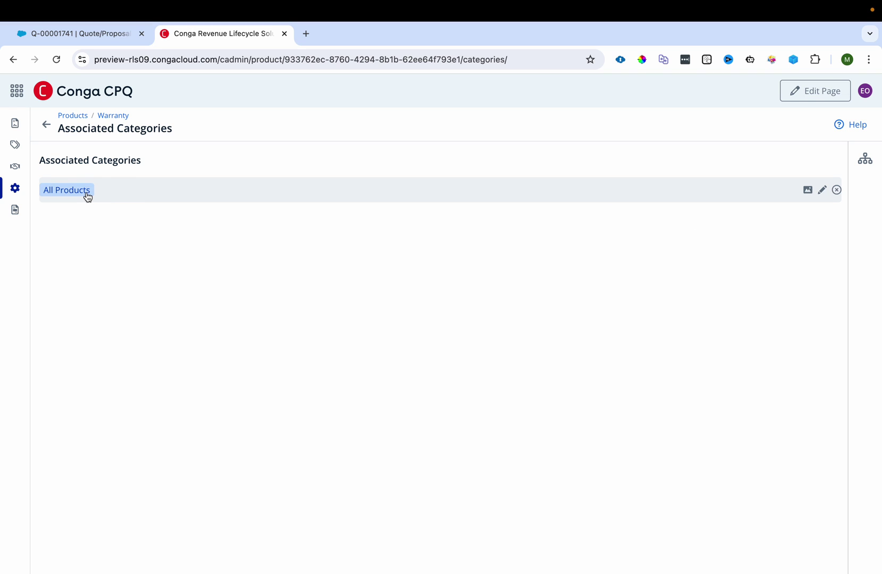
click(47, 125)
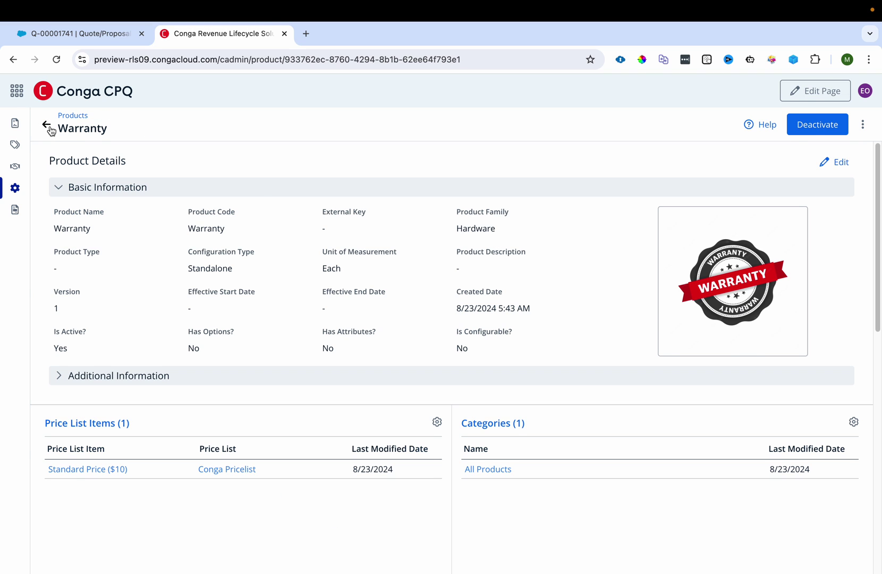
click(48, 126)
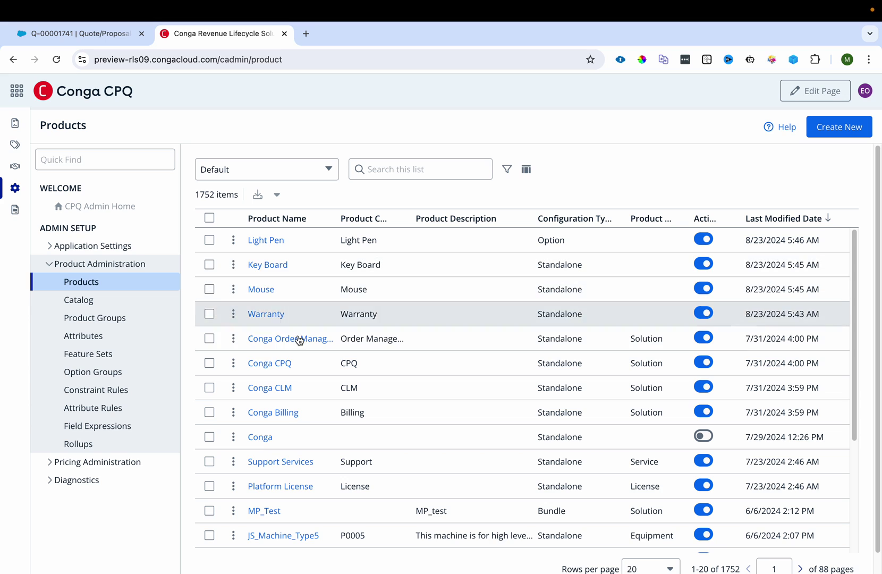
Step: Associate the Mouse product with the All Products category and return to the Products list
click(261, 290)
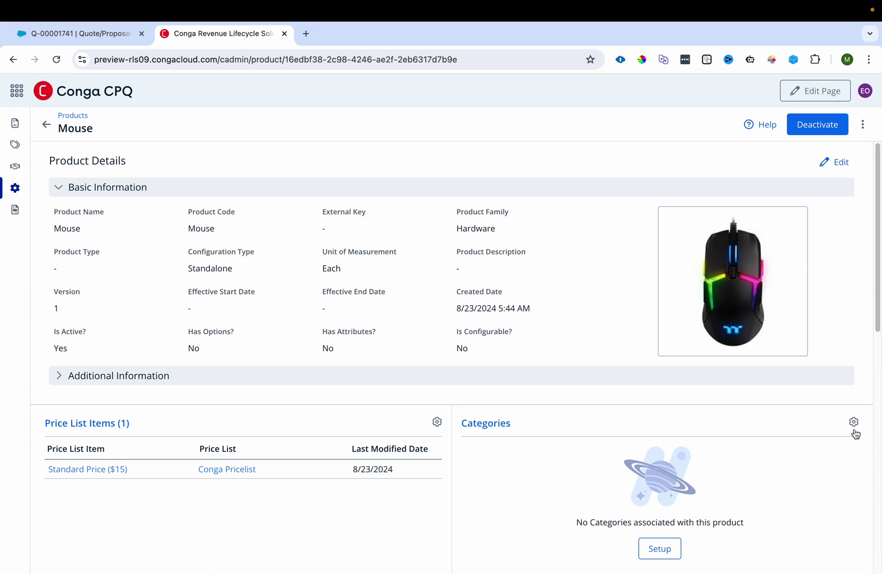
click(854, 423)
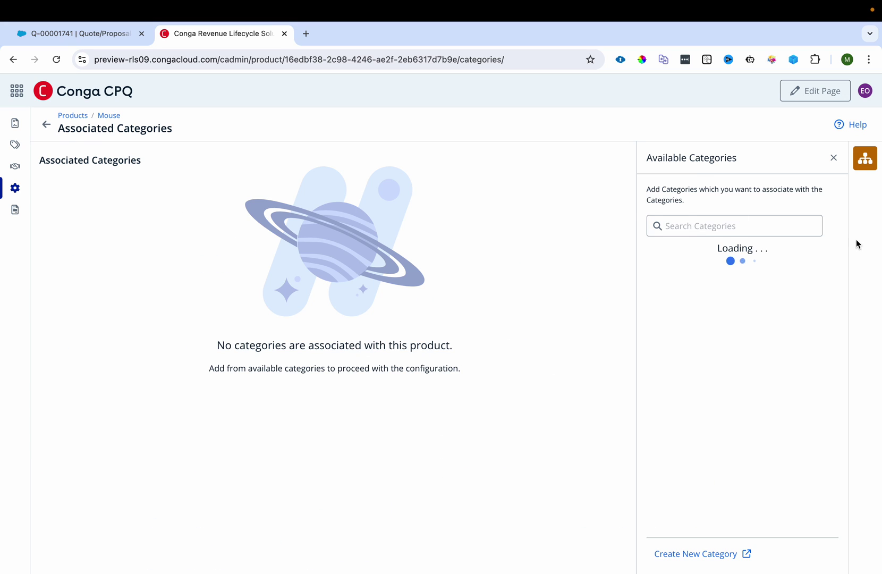
click(812, 350)
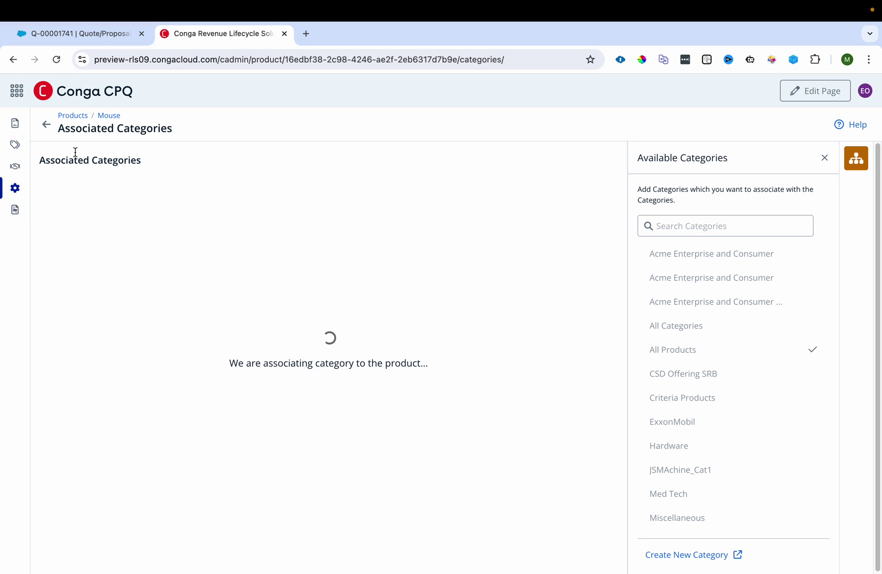
click(47, 125)
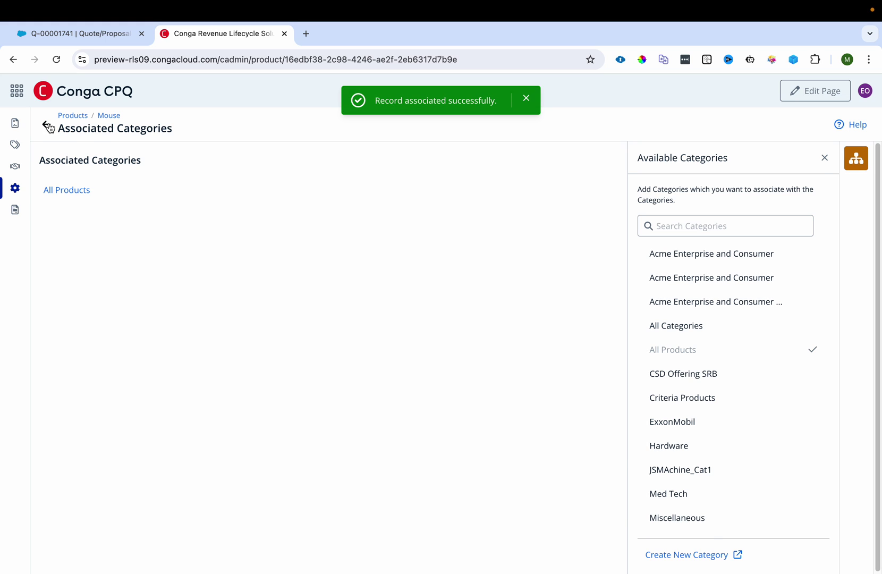
click(47, 127)
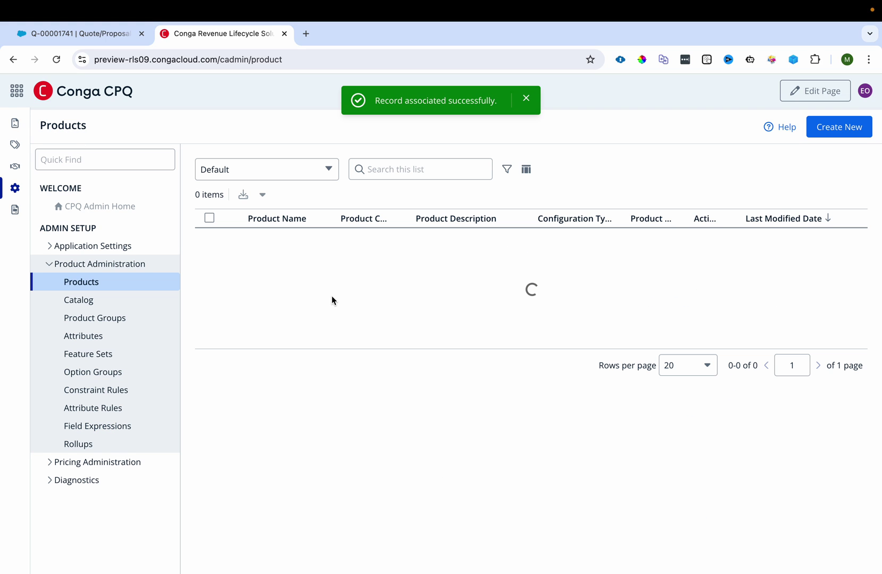
Step: Add the Key Board product to the All Products category and return to the Products list
click(275, 270)
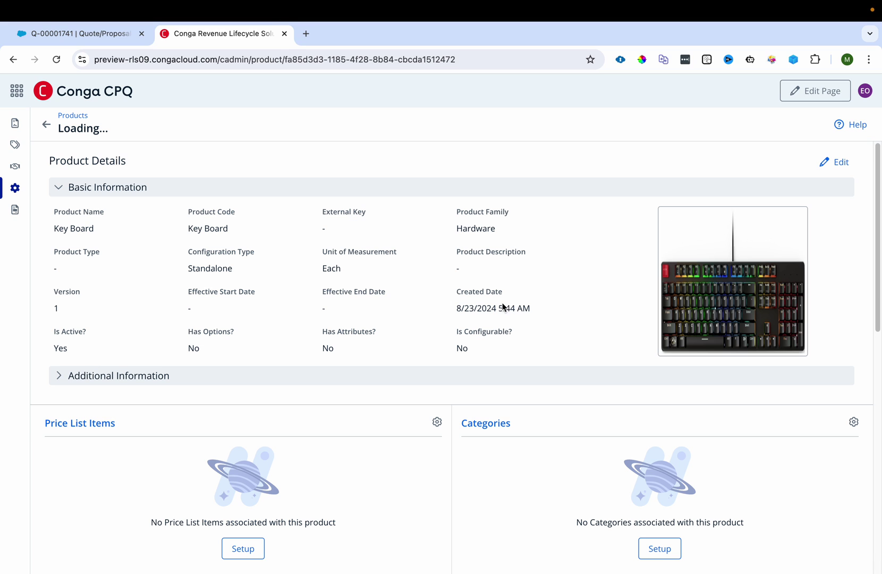
click(853, 422)
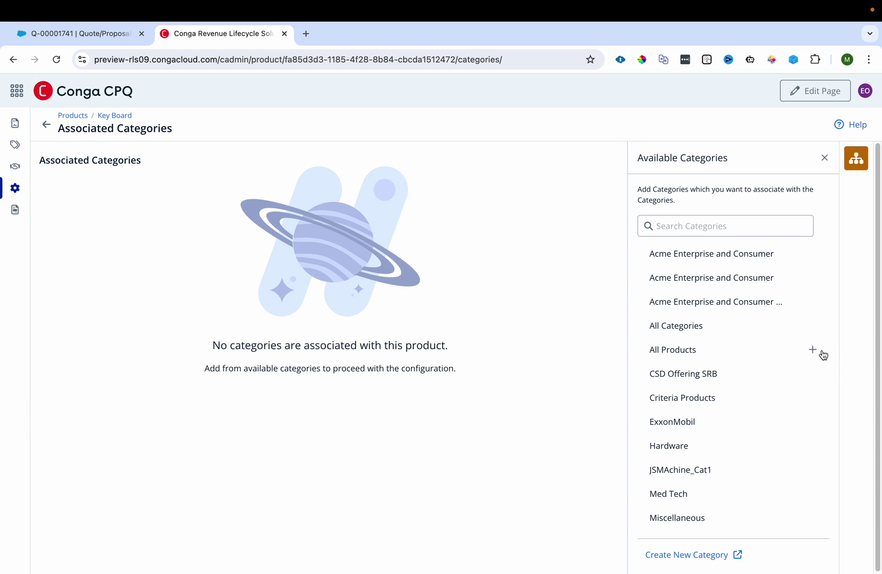
click(821, 350)
click(46, 127)
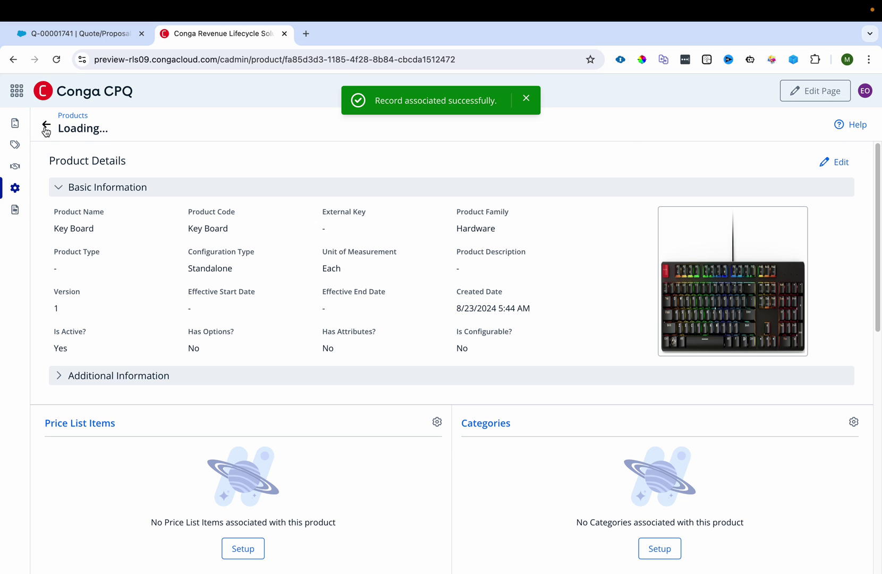
click(45, 128)
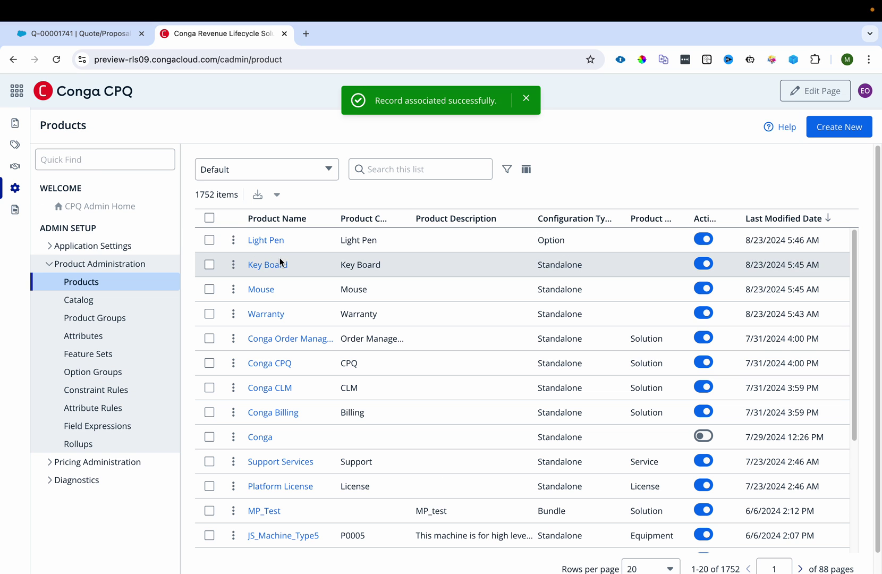
click(263, 242)
drag(541, 429, 462, 430)
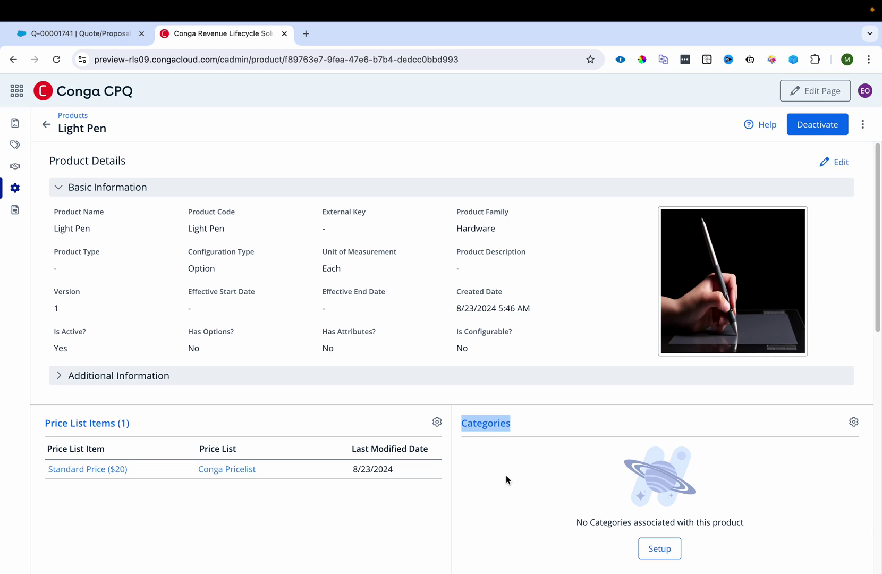
click(47, 126)
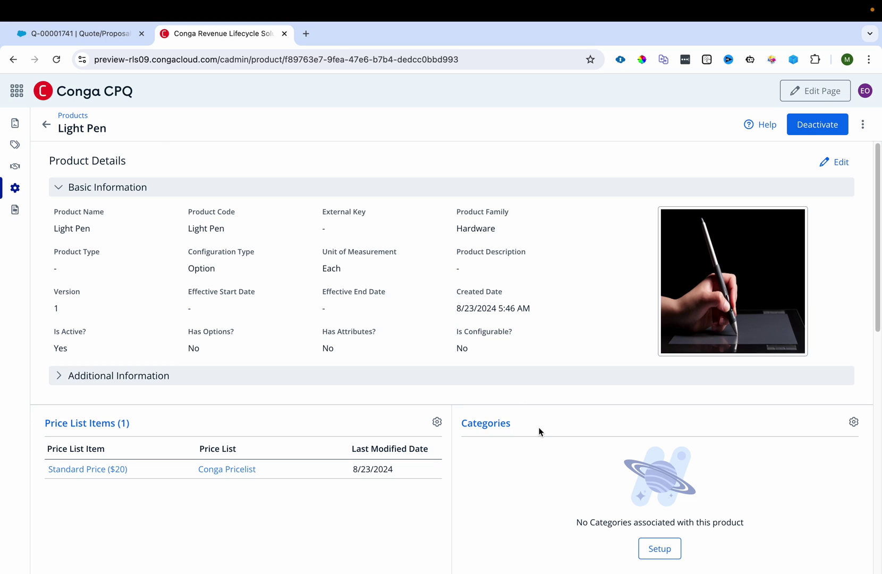
drag(511, 423, 475, 341)
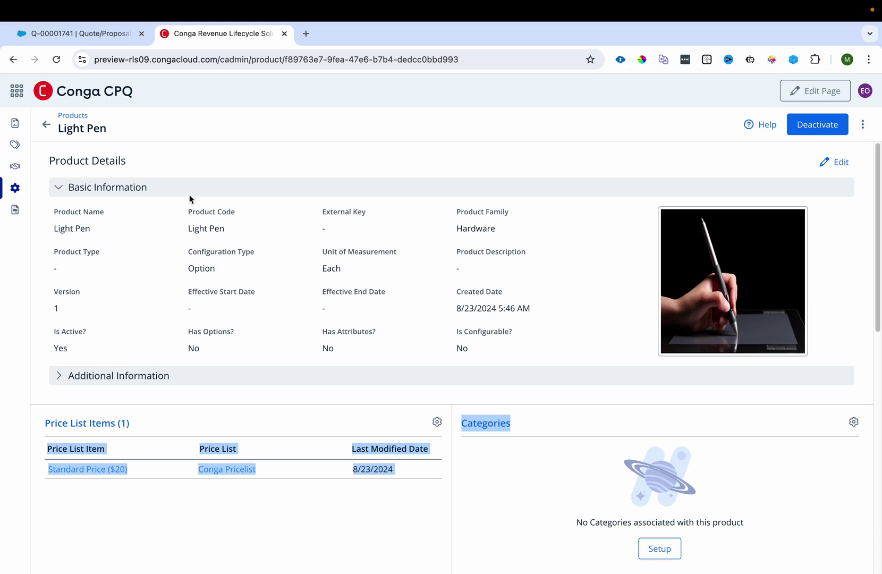
click(47, 124)
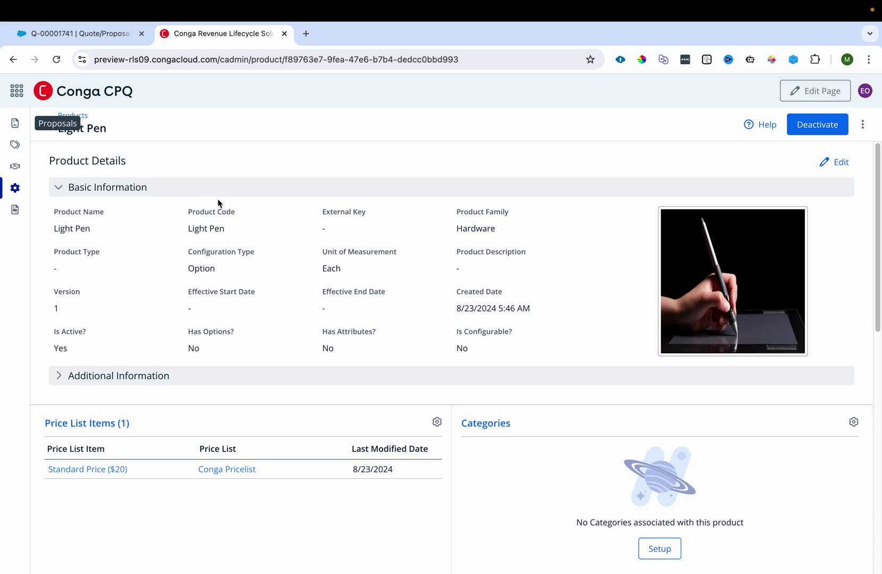
click(47, 123)
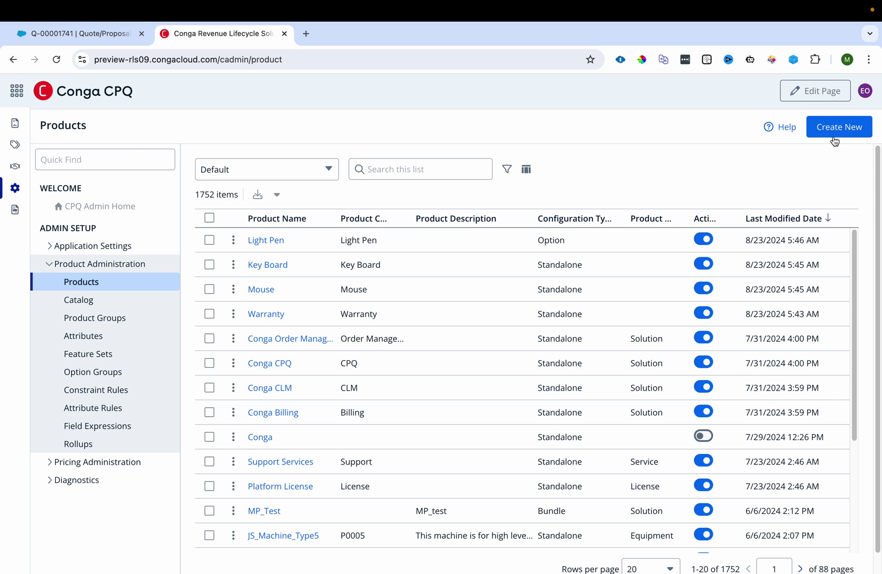
Step: Start creating a new product from scratch as a Bundle product
click(851, 130)
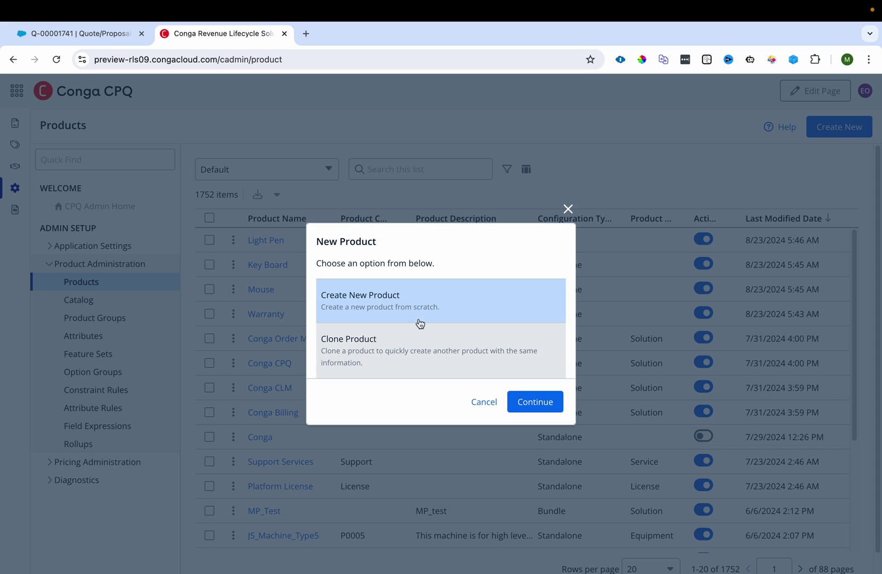
click(535, 402)
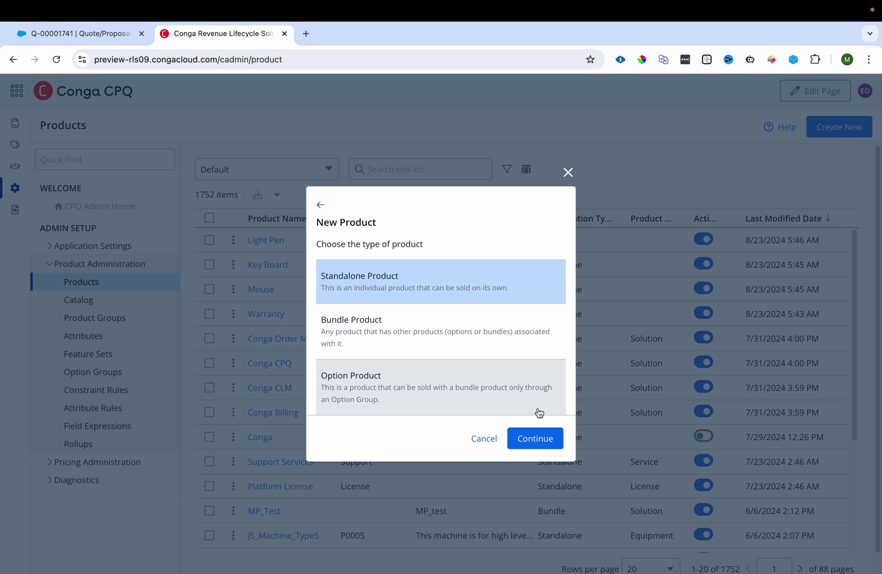
click(413, 326)
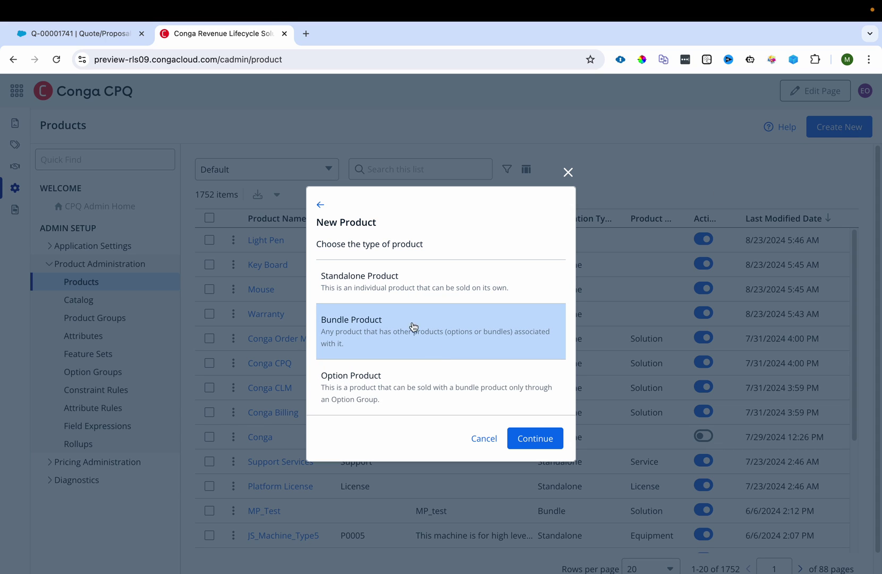
click(535, 438)
Step: Name the bundle 'Laptop Bundle' with code LPTP and product family Hardware
click(282, 179)
text(Laptop Bun)
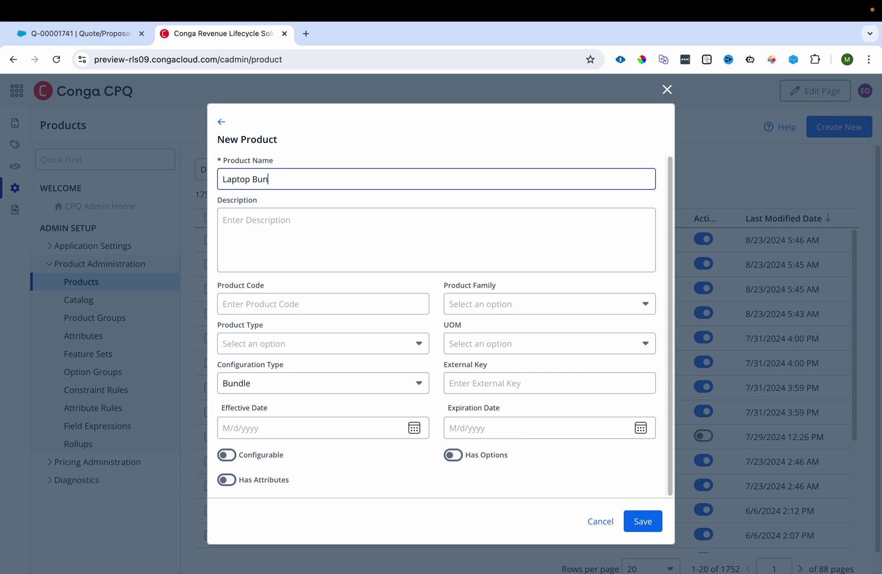
text(dle)
click(291, 295)
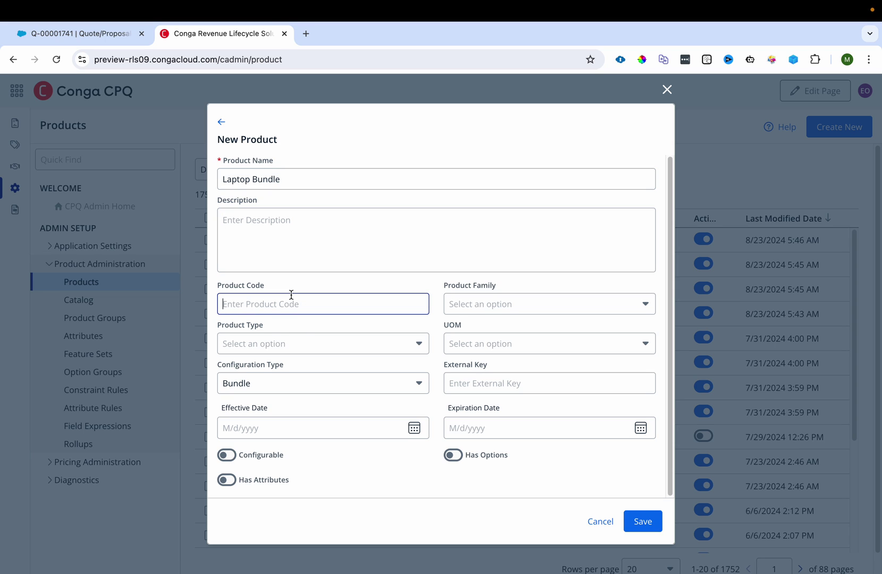
text(LPTP)
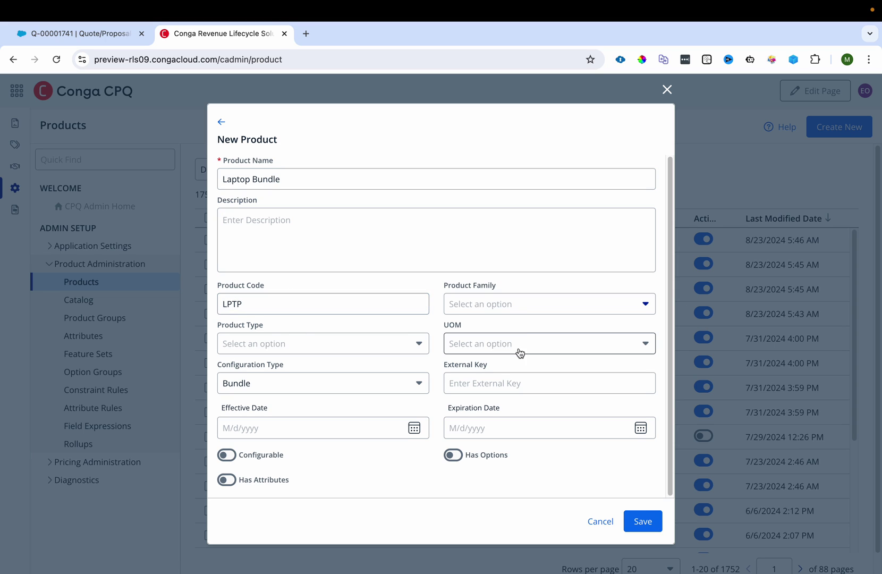
click(517, 303)
click(514, 353)
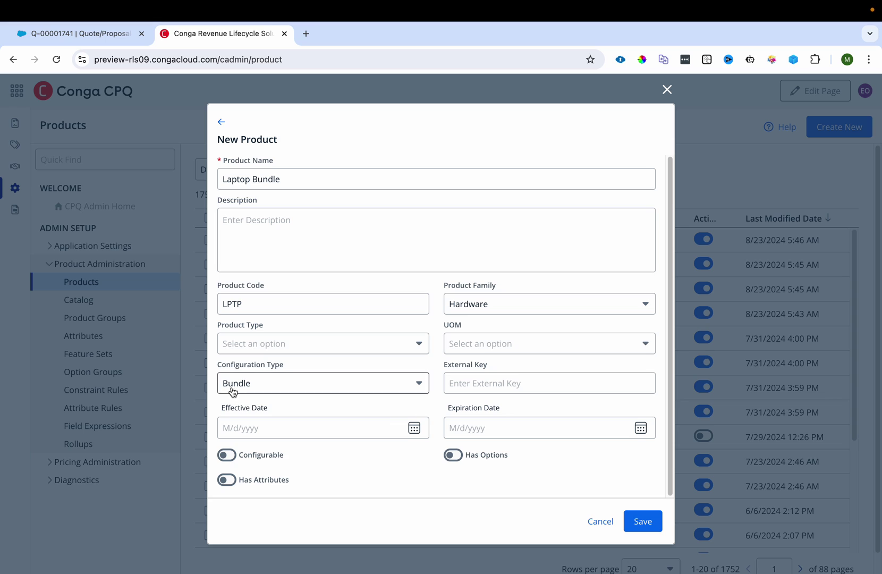
Step: Turn on Has Options and save the Laptop Bundle product
drag(217, 364, 287, 366)
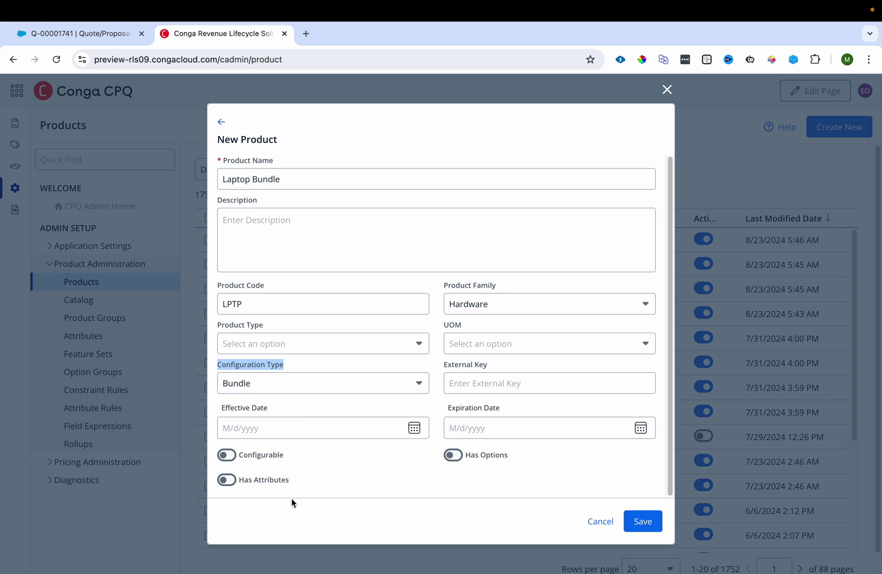
click(452, 458)
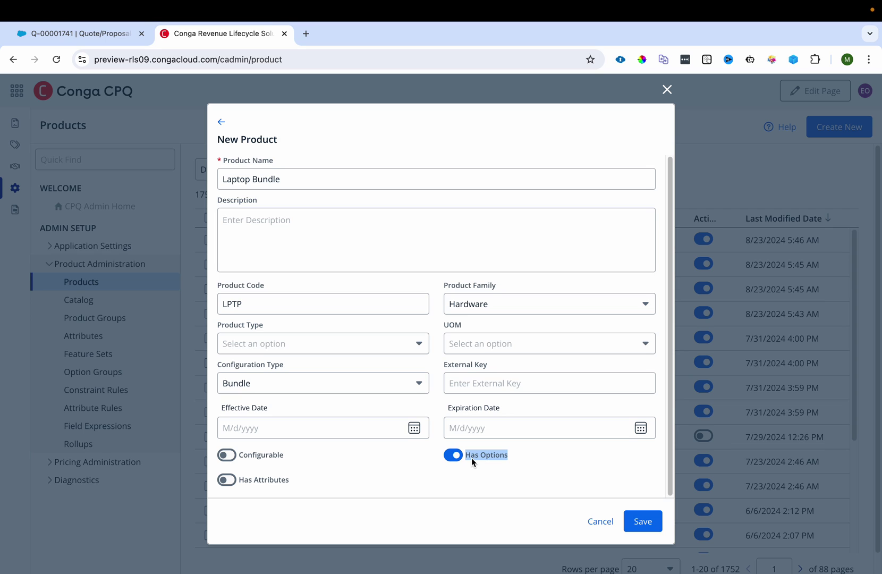
drag(239, 481, 292, 482)
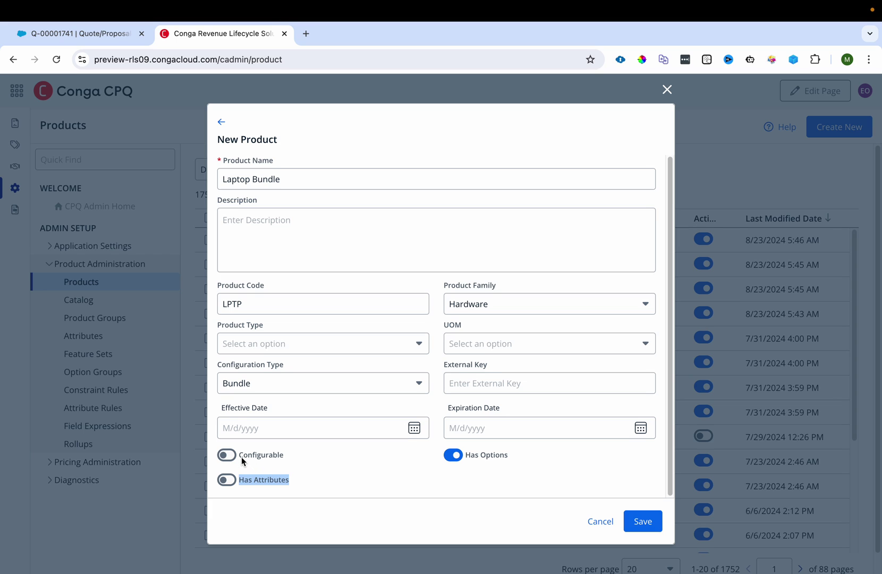
drag(241, 458, 281, 455)
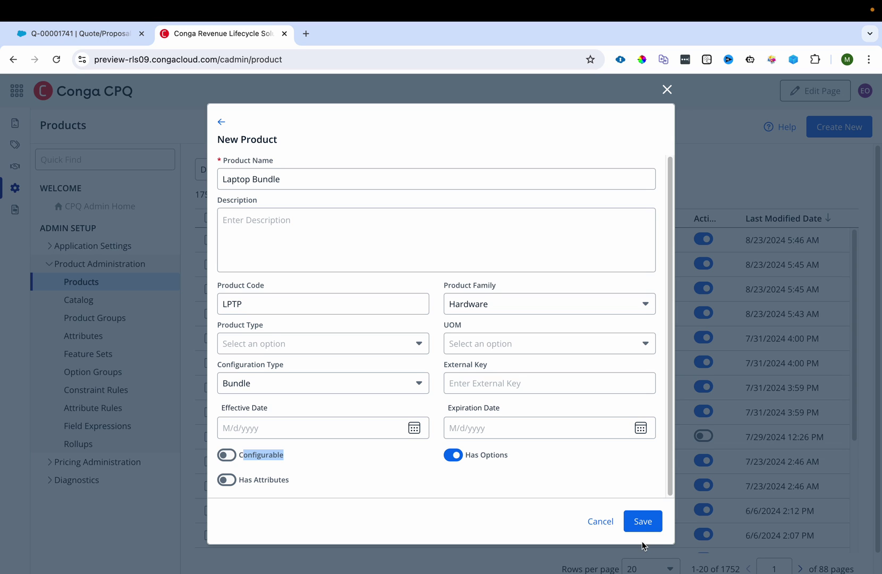
click(648, 522)
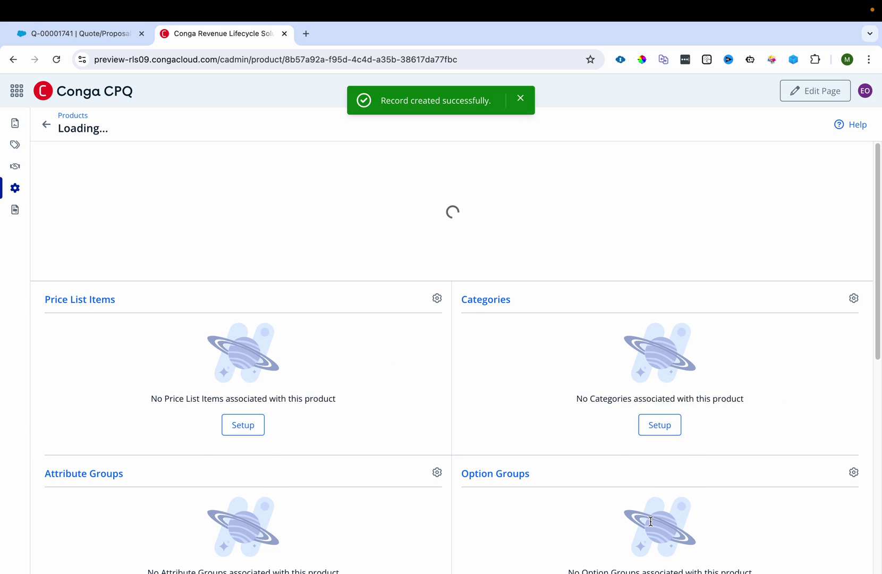
Step: Add a Conga Pricelist price list item with a 1500 list price and save it
click(437, 419)
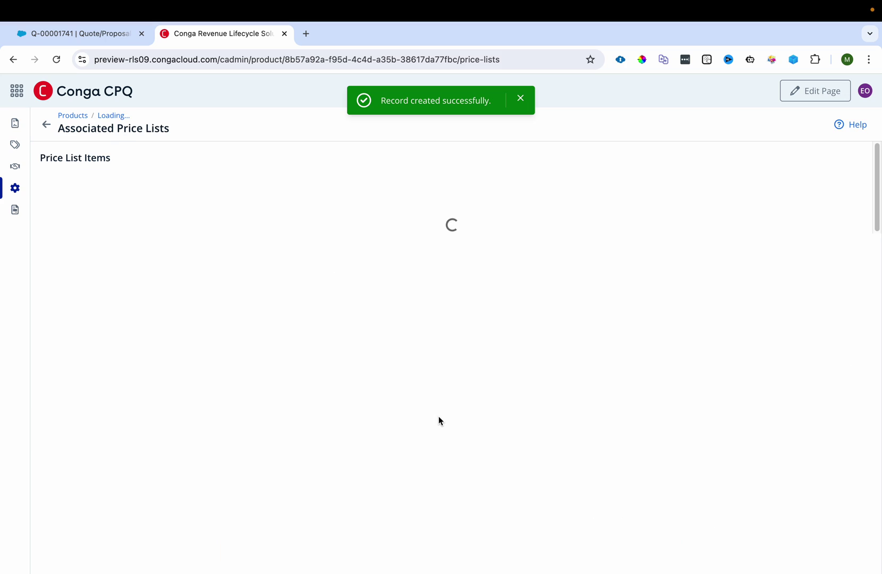
click(759, 221)
text(conga)
click(821, 243)
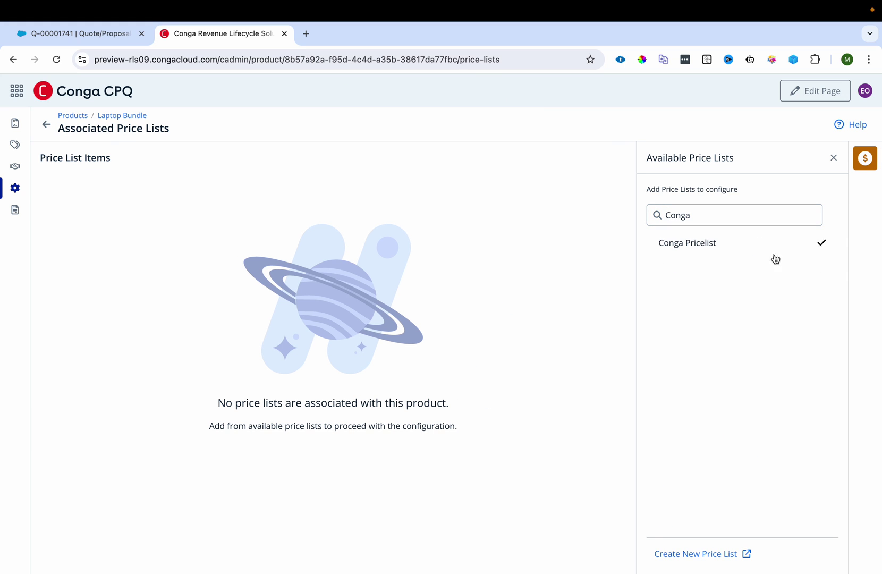
click(319, 248)
text(1500)
key(Tab)
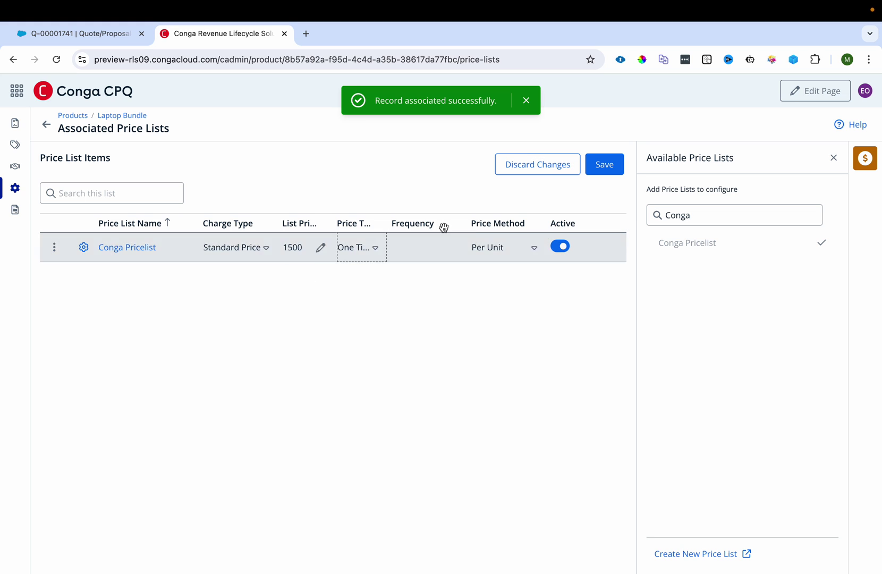
click(607, 171)
Step: Return to the Laptop Bundle details and open its Option Groups Setup
click(45, 125)
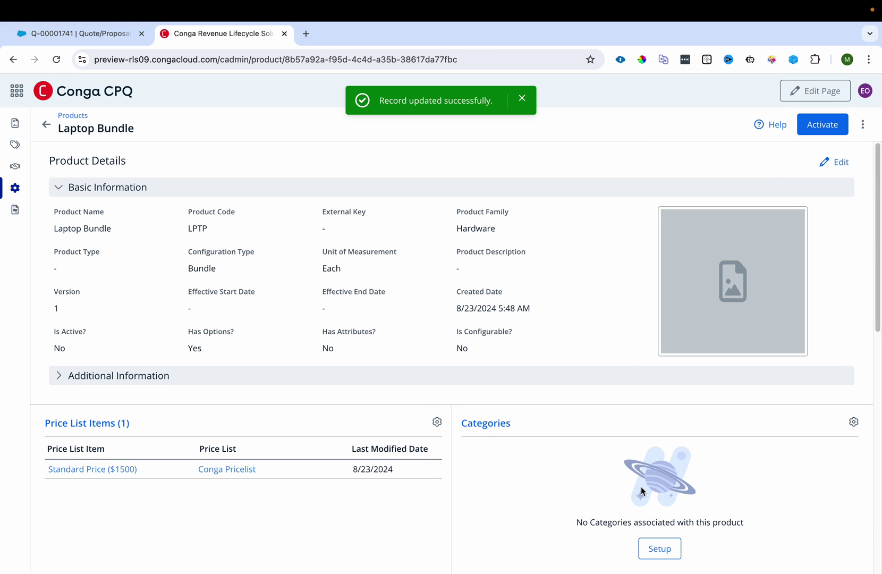
scroll(640, 487, down, 8)
scroll(535, 270, up, 2)
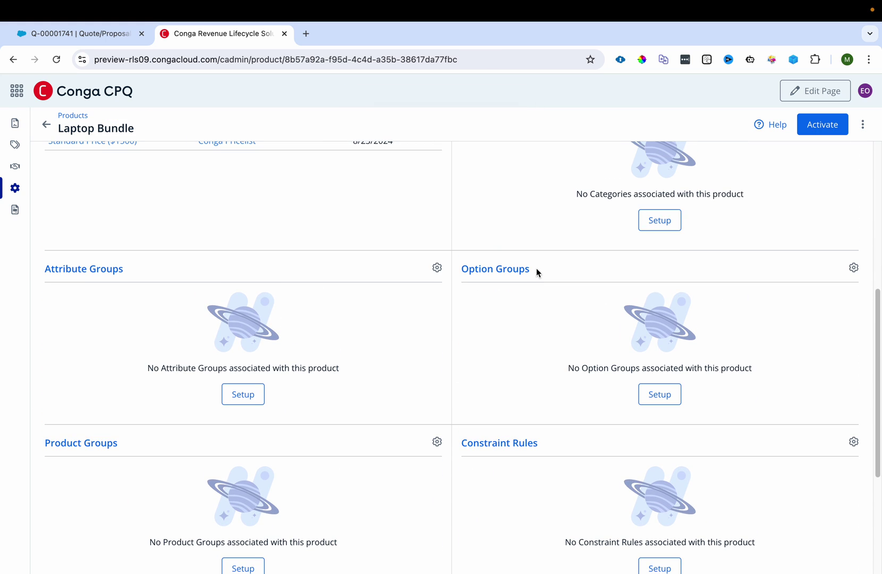
drag(533, 270, 463, 272)
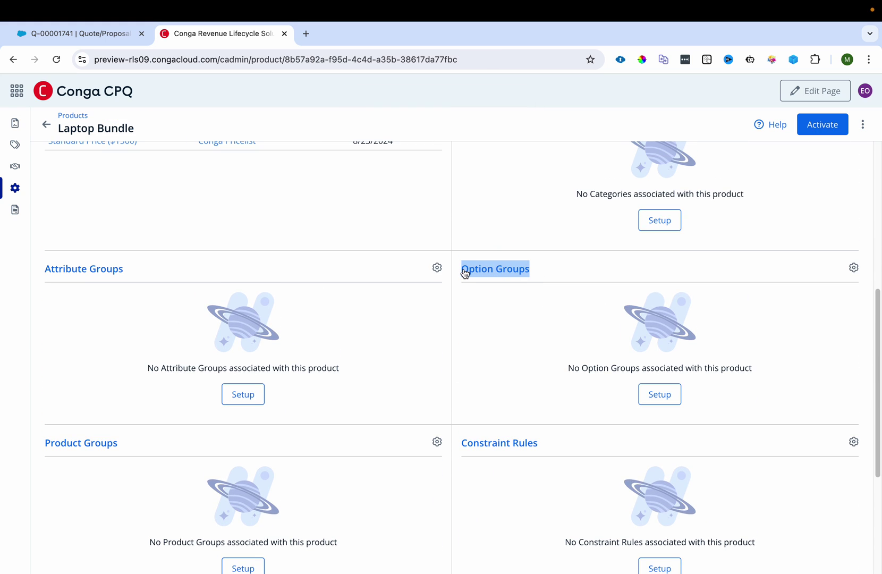
click(658, 393)
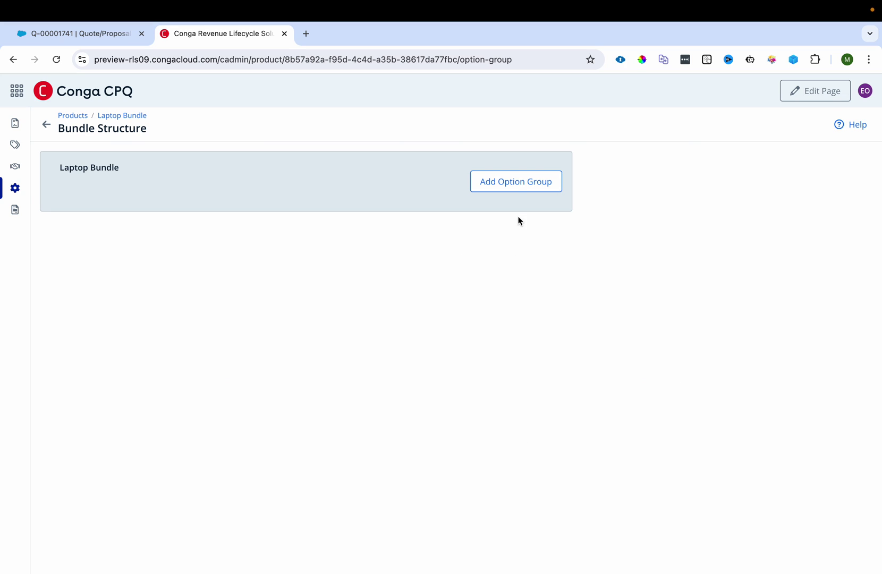
Step: From Add Option Group, choose Create New Option Group to open a blank form
click(516, 184)
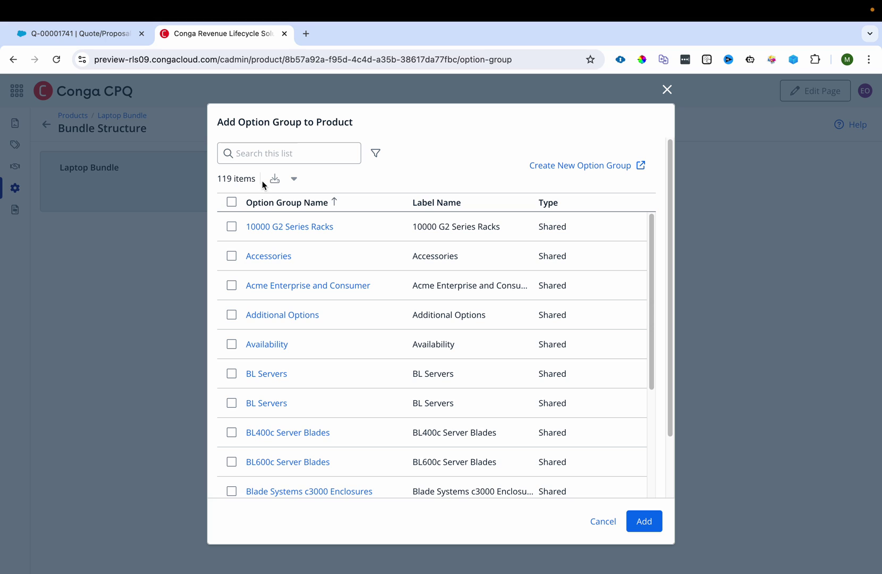
click(554, 167)
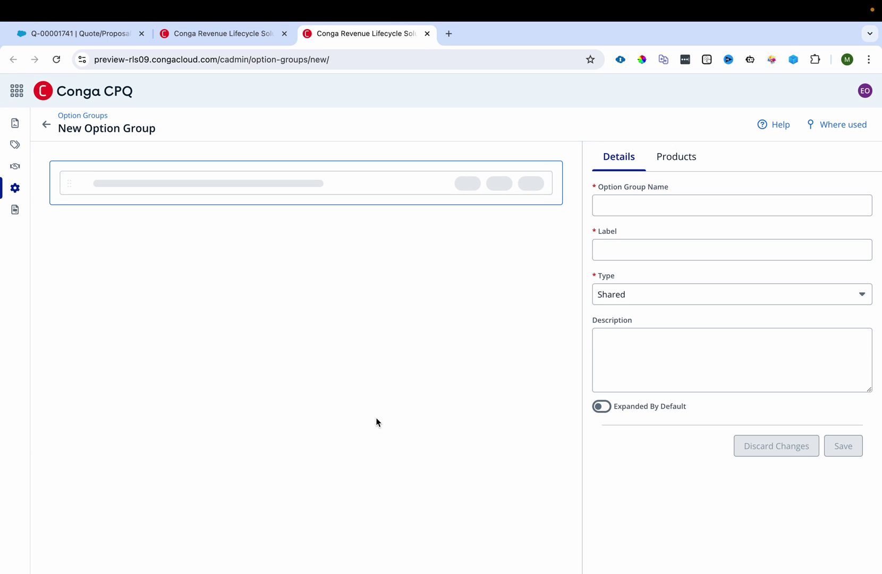
Step: Enter 'Laptop Option Group' as both the option group's name and label
click(636, 198)
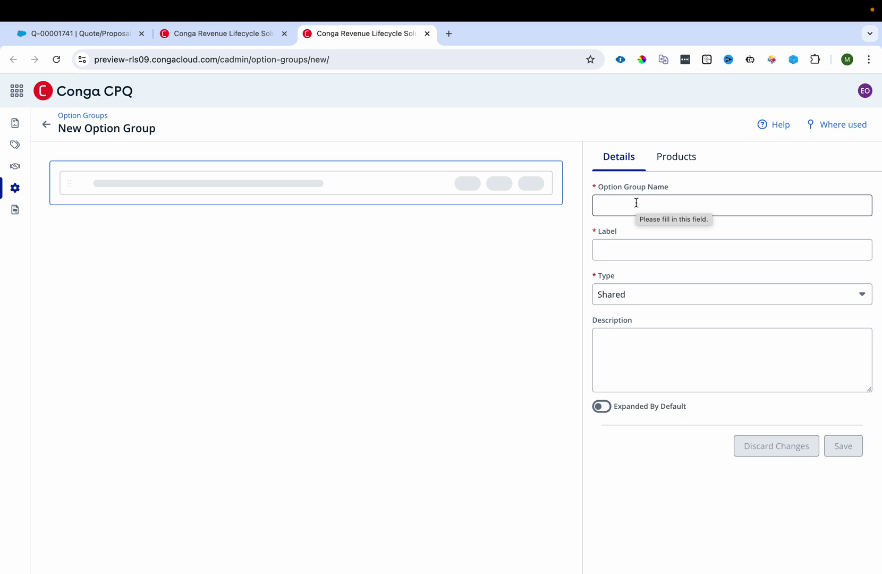
click(636, 202)
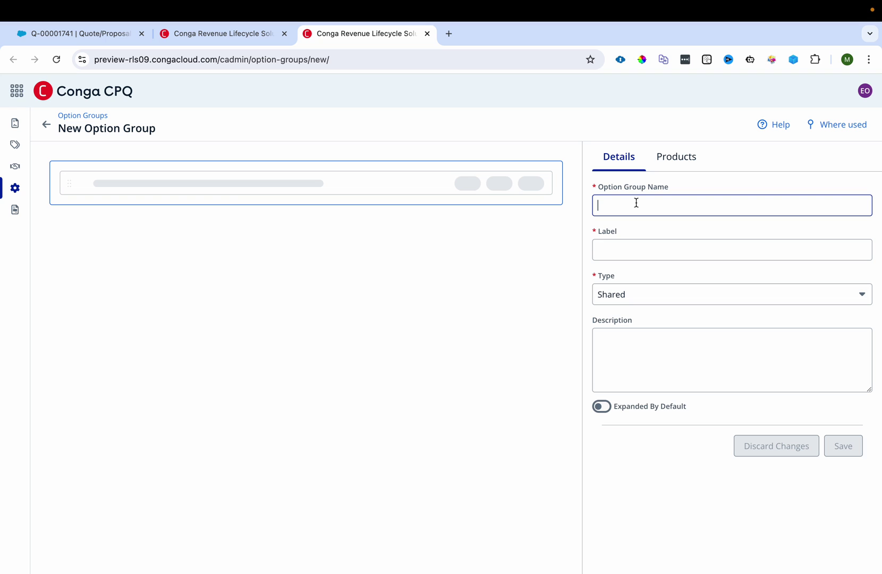
text(Laptop Option Group)
key(Tab)
key(shift+Tab)
key(ctrl+c)
click(664, 250)
key(ctrl+a)
key(ctrl+v)
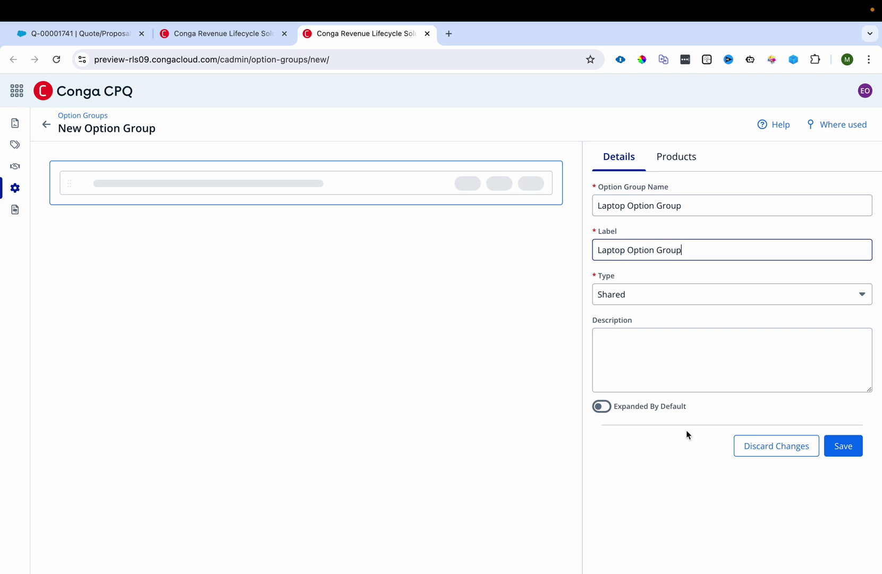
drag(596, 278, 625, 277)
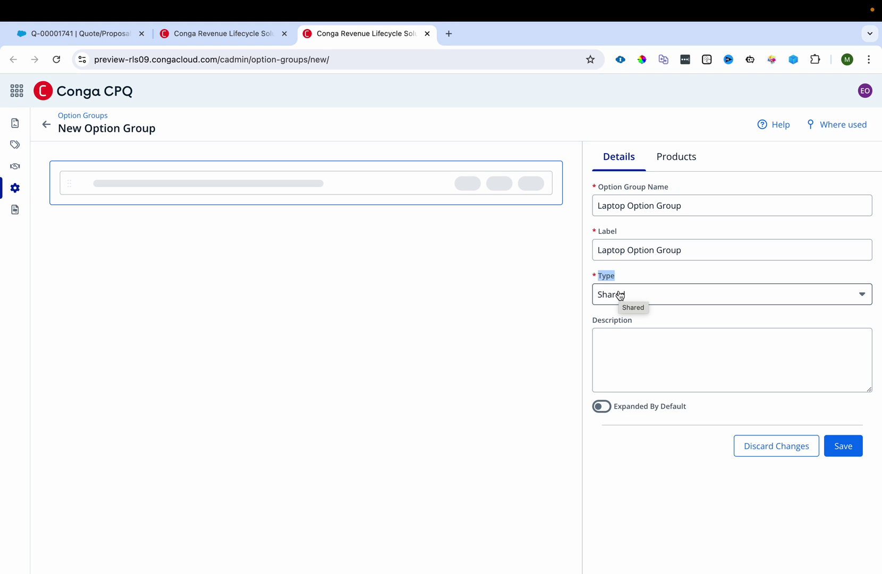
Step: Switch on Expanded By Default and save the option group
click(605, 407)
drag(617, 408, 674, 409)
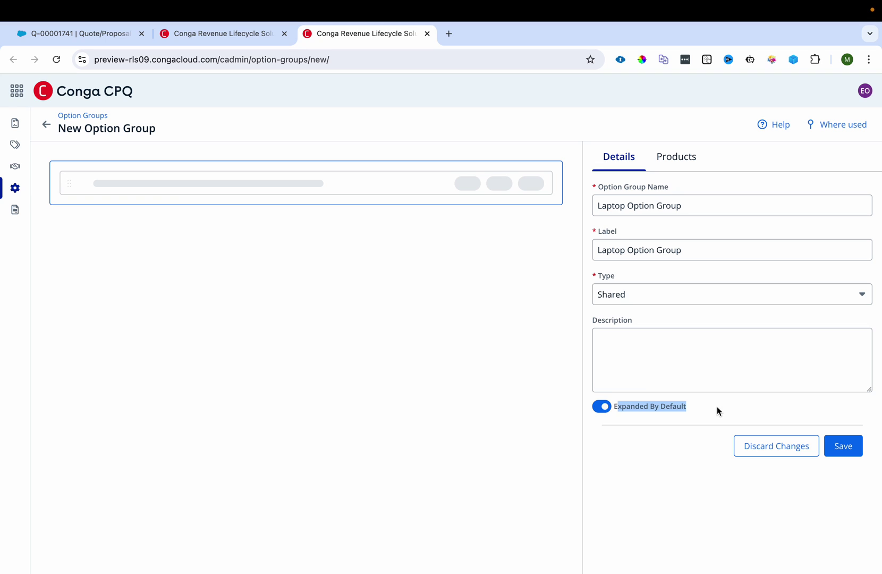
click(847, 451)
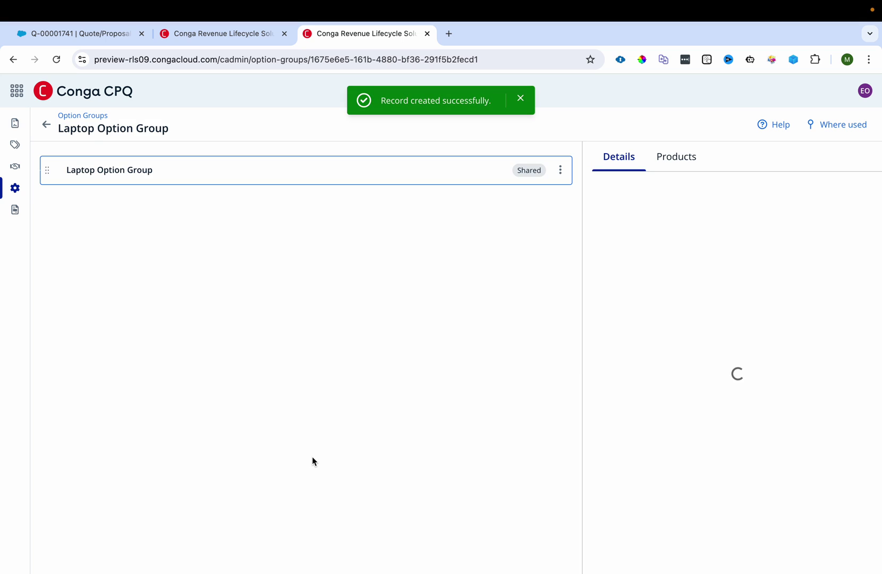
Step: In the group's Add Products dialog, search for and select Key Board
click(673, 160)
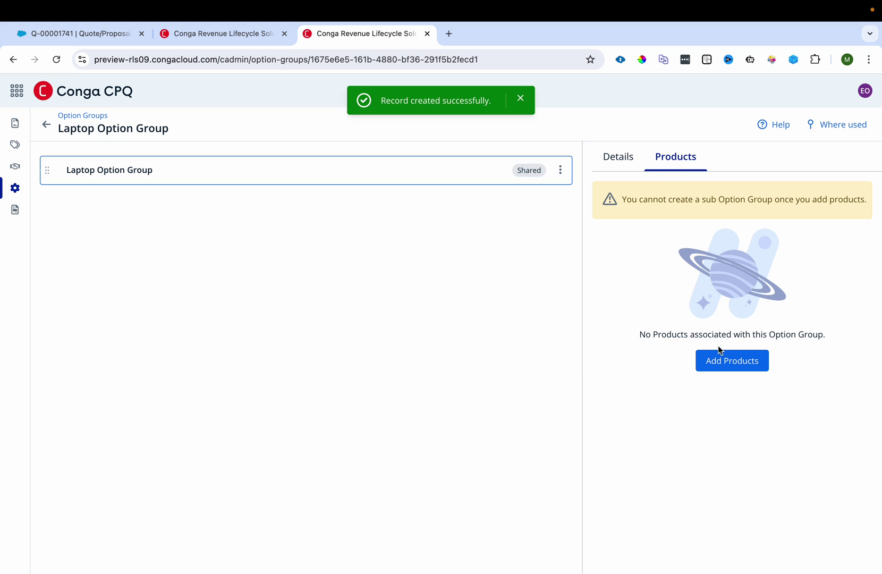
click(727, 360)
click(323, 224)
text(Mouse)
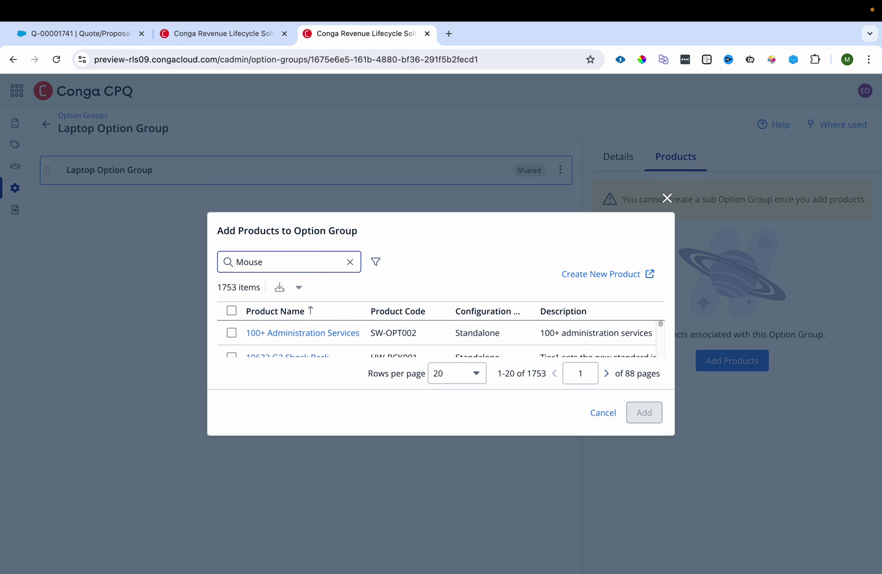
drag(661, 324, 664, 339)
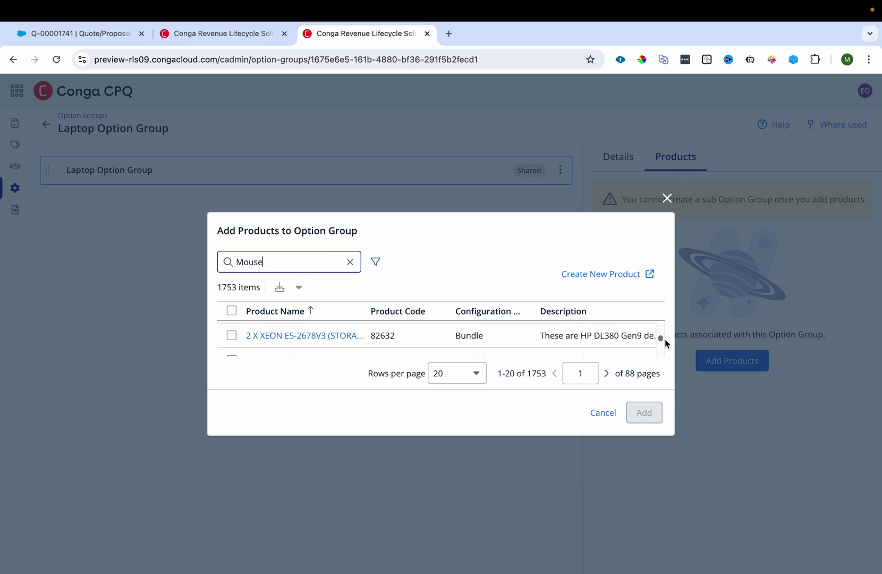
double_click(273, 258)
text(Mey)
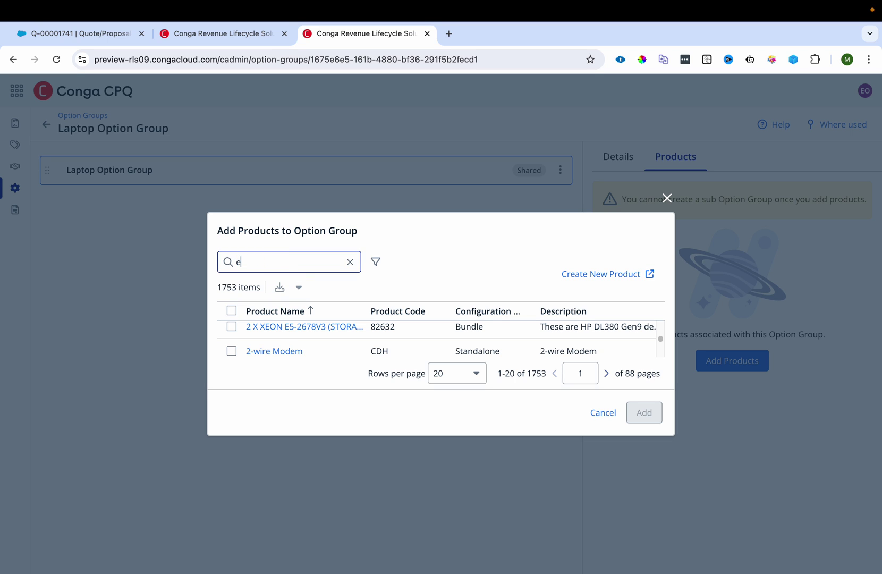
key(super+a)
text(Key Board)
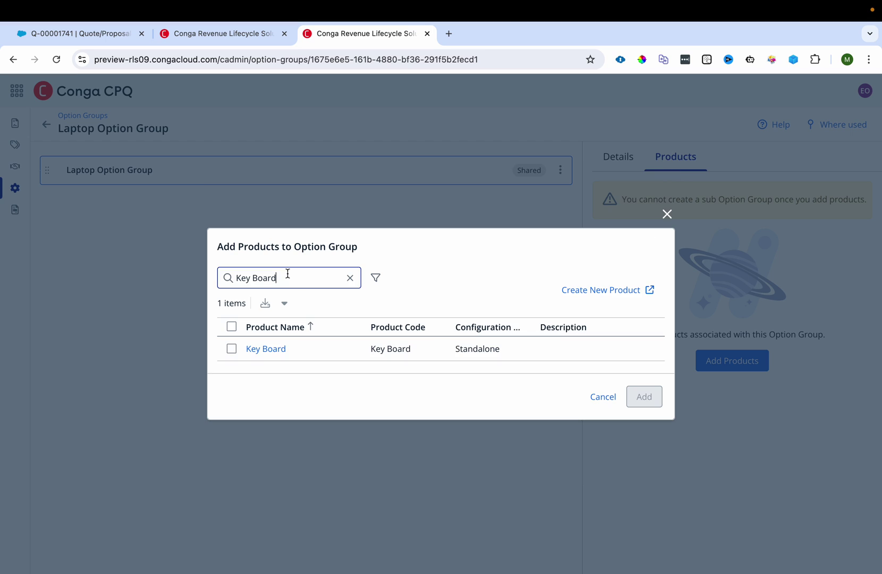
click(231, 349)
Step: Also select Warranty and Mouse, then add all three products to the group
click(285, 281)
key(super+a)
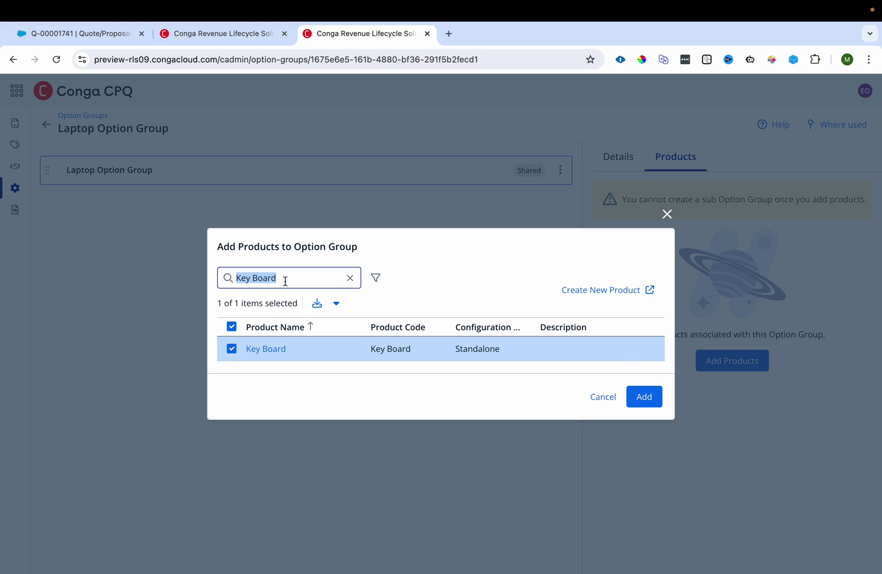
text(Warranty)
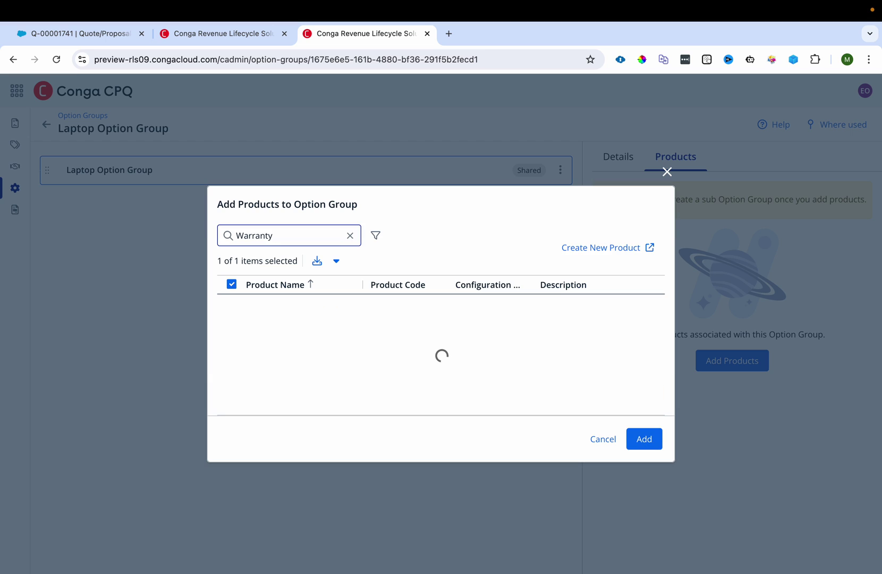
click(231, 350)
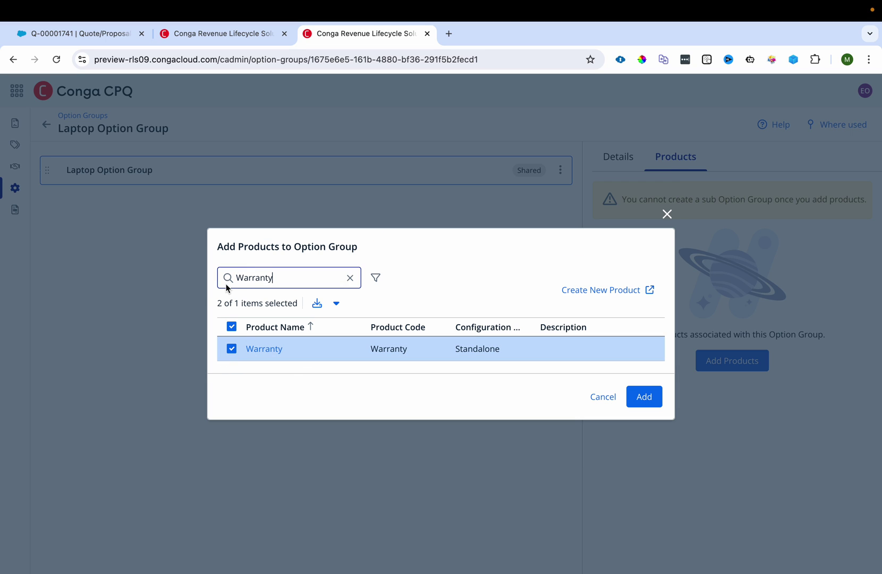
key(super+a)
text(Mouse)
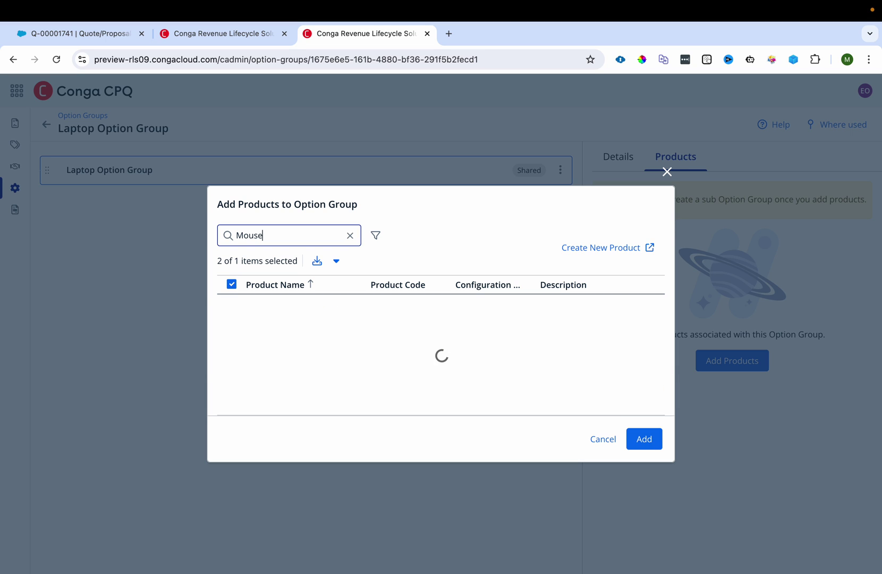
click(232, 349)
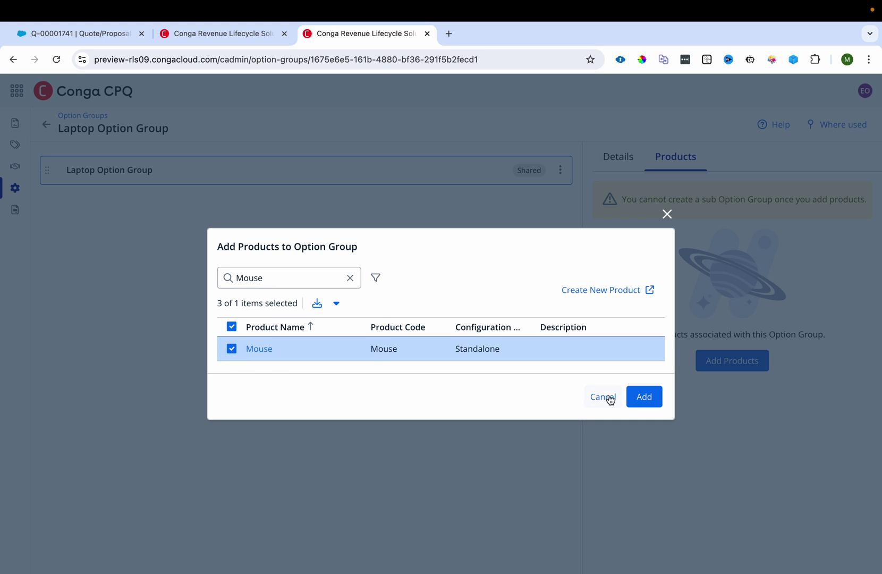
click(643, 396)
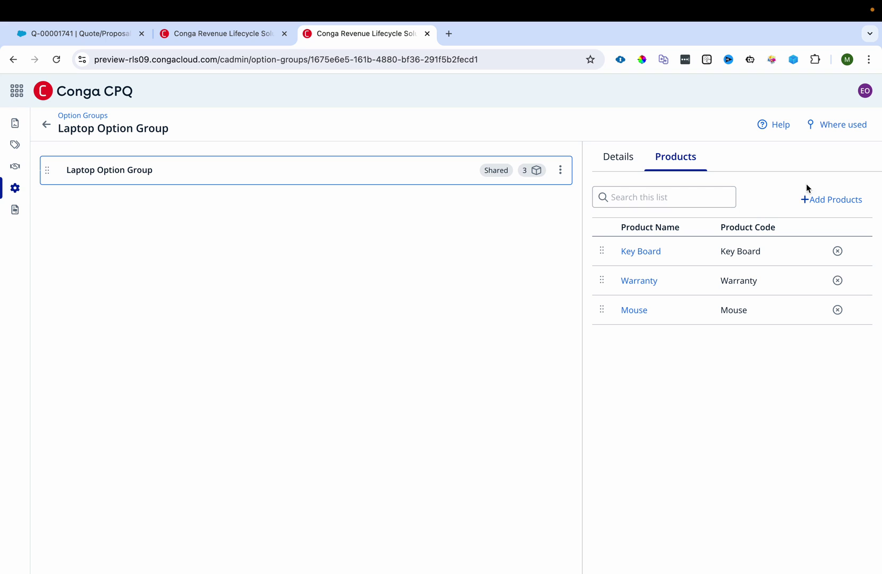
Step: Search for Light Pen, add it to Laptop Option Group, and view the four-product list
click(848, 203)
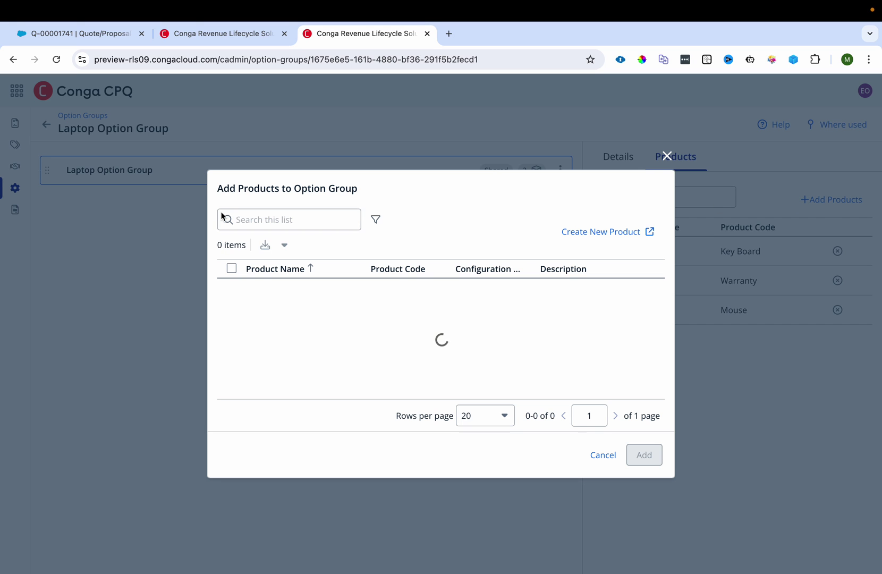
click(275, 153)
text(L)
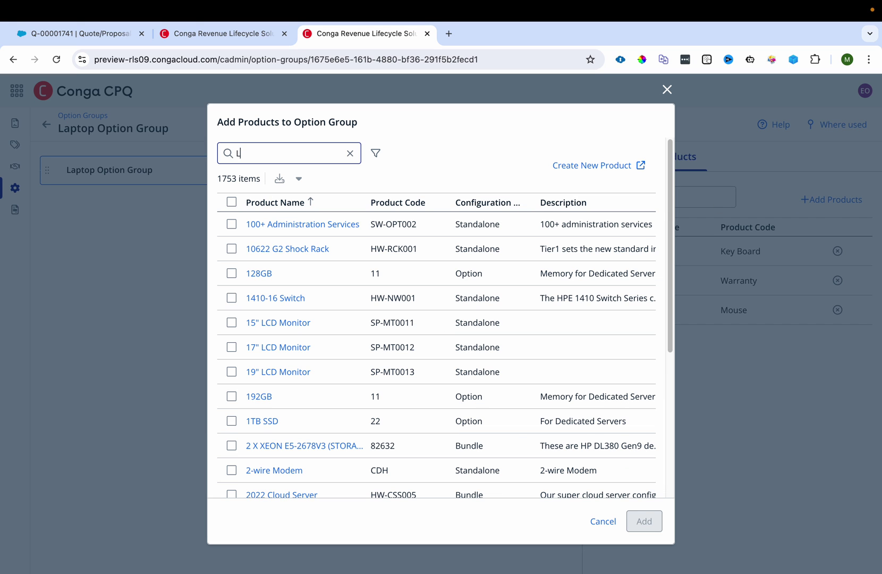
text(ight Pen)
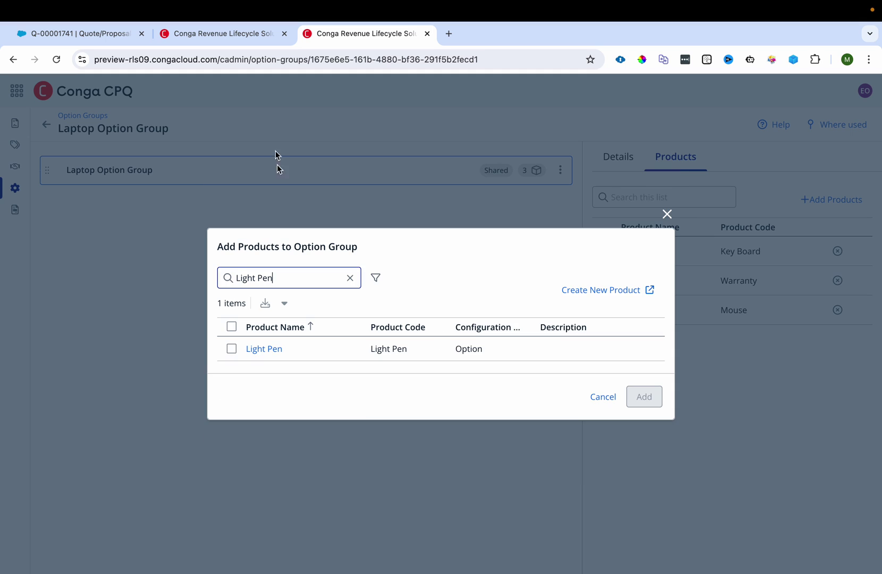
click(231, 326)
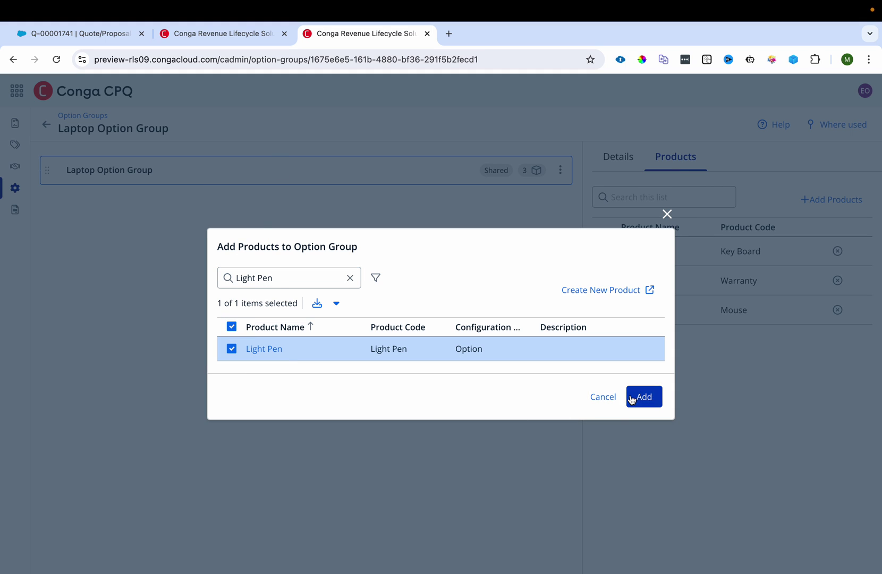
key(Return)
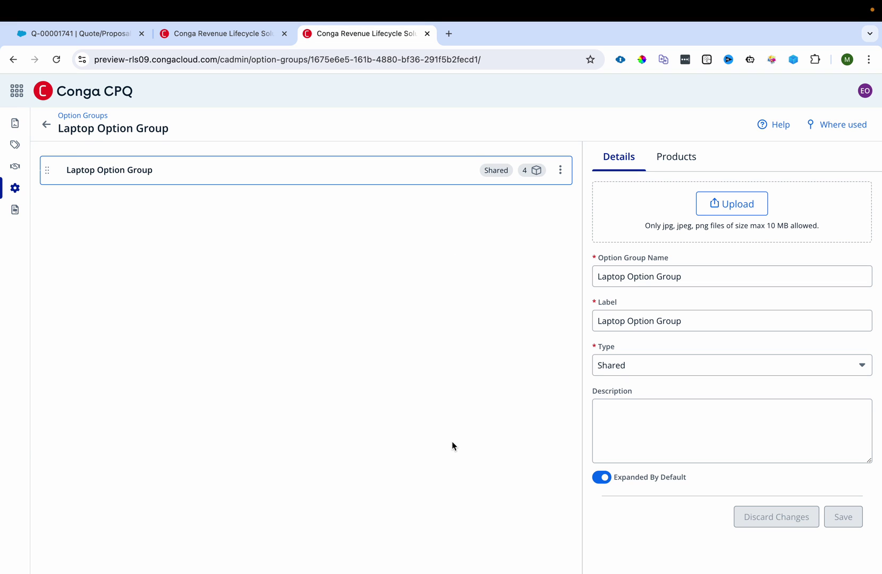
click(688, 156)
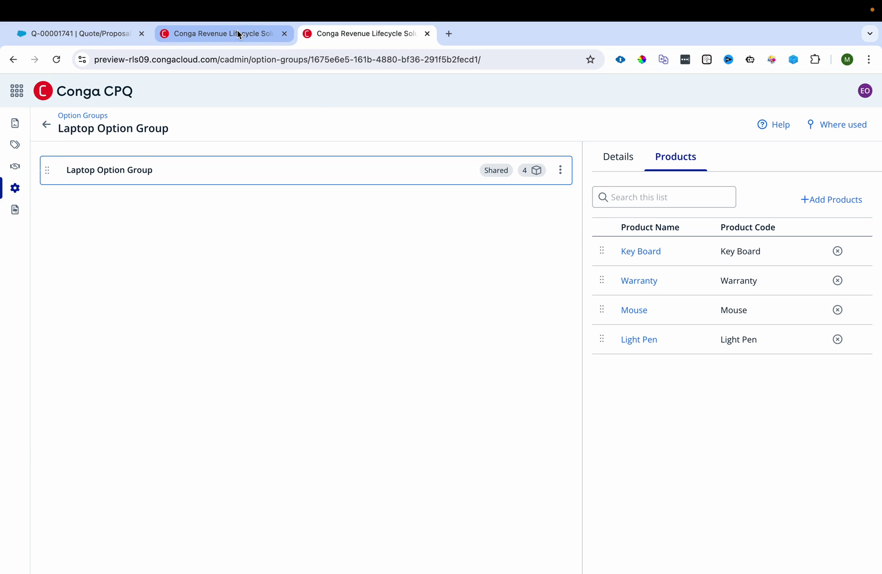
Step: On Laptop Bundle's Bundle Structure, search 'Laptop Option' and attach Laptop Option Group
click(46, 125)
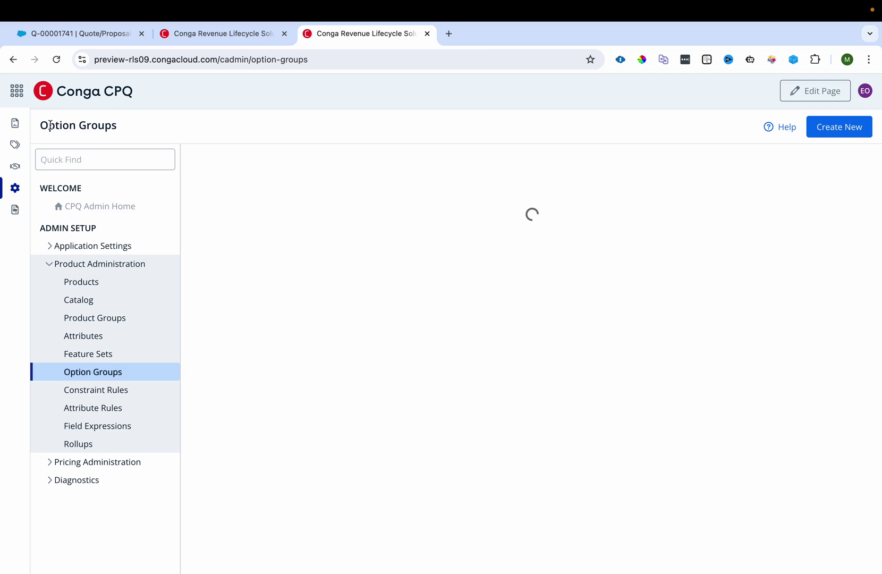
click(249, 43)
click(255, 159)
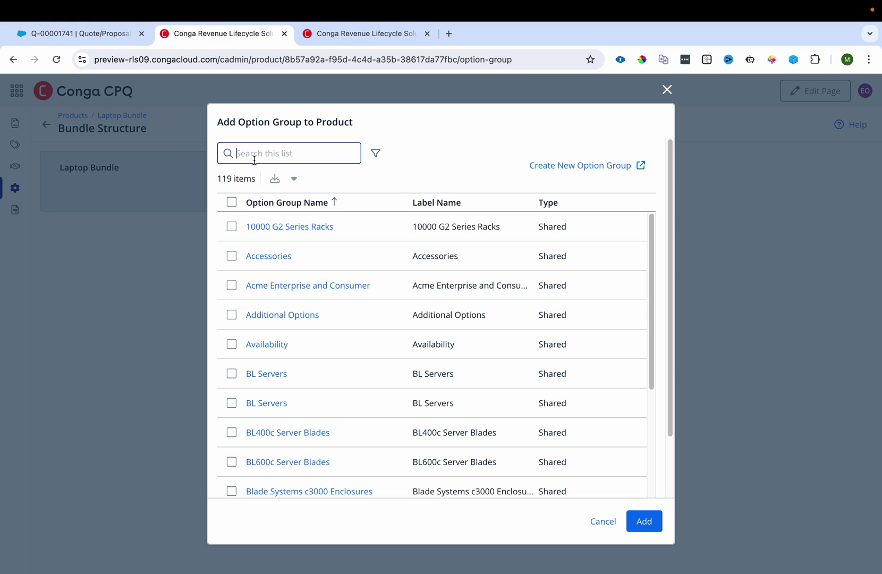
text(Laptop Bundele Opt)
key(BackSpace)
key(BackSpace)
key(BackSpace)
key(BackSpace)
key(BackSpace)
key(BackSpace)
key(BackSpace)
key(BackSpace)
key(BackSpace)
key(BackSpace)
text(Option)
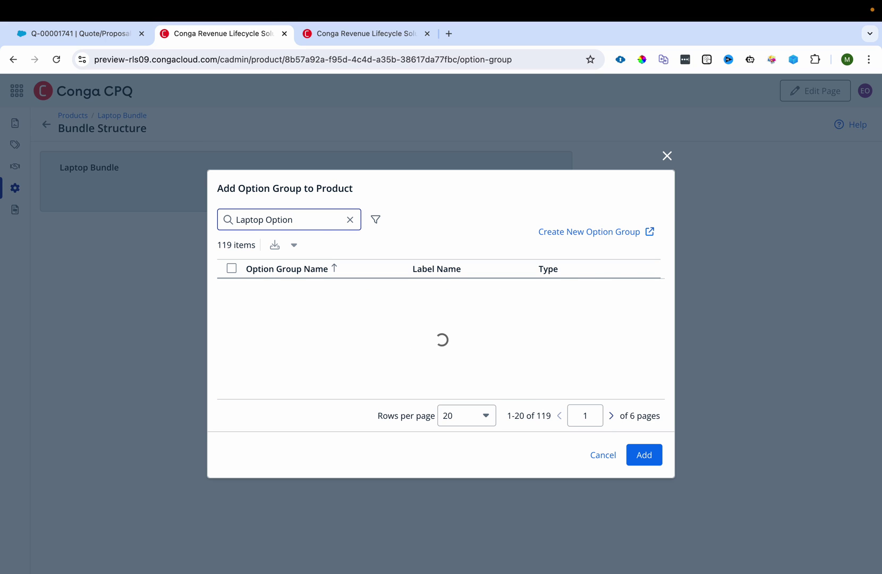
click(371, 336)
drag(371, 336, 236, 341)
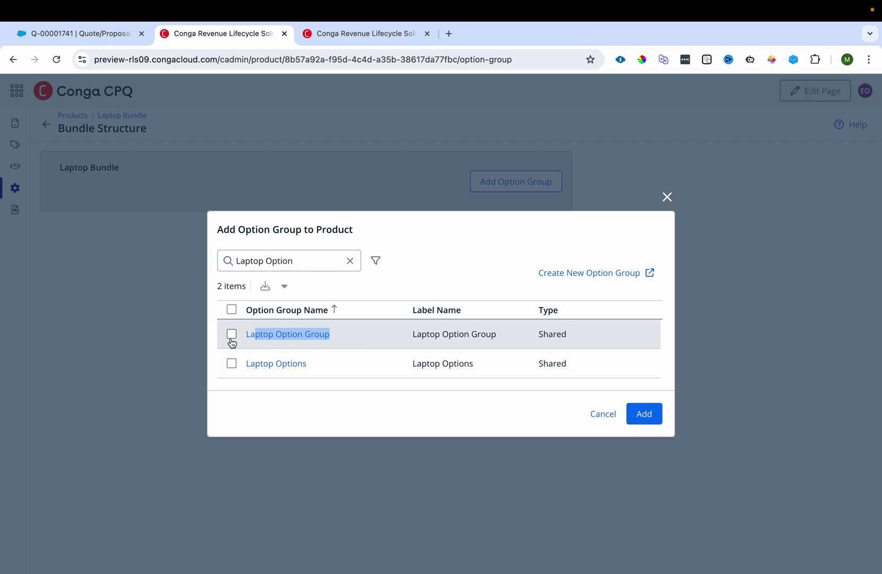
click(231, 336)
click(637, 415)
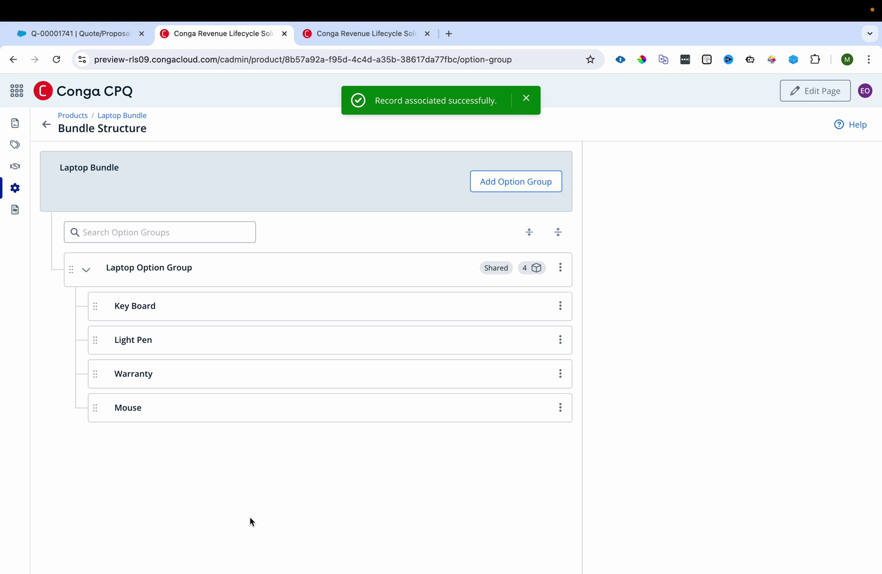
Step: Return to the Salesforce Test Opportunity proposal and check its Conga Pricelist price list
click(90, 39)
click(259, 471)
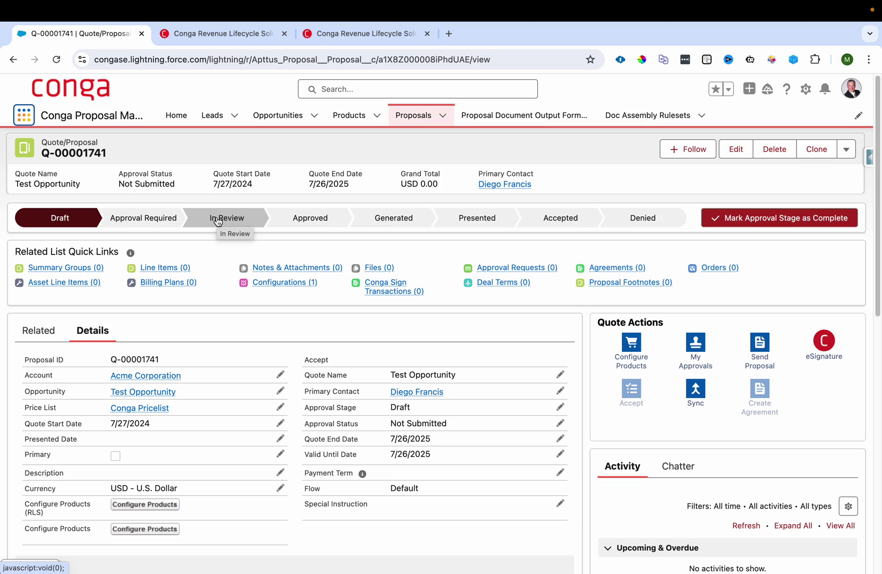
drag(24, 407, 178, 408)
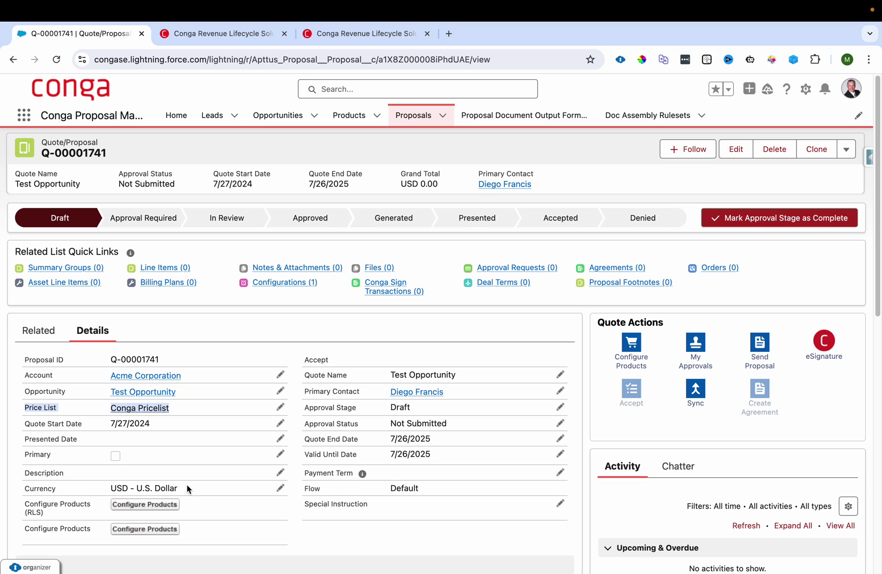
Step: Review the All Products catalog (Key Board, Mouse, Warranty), then return to Laptop Bundle's structure
click(156, 509)
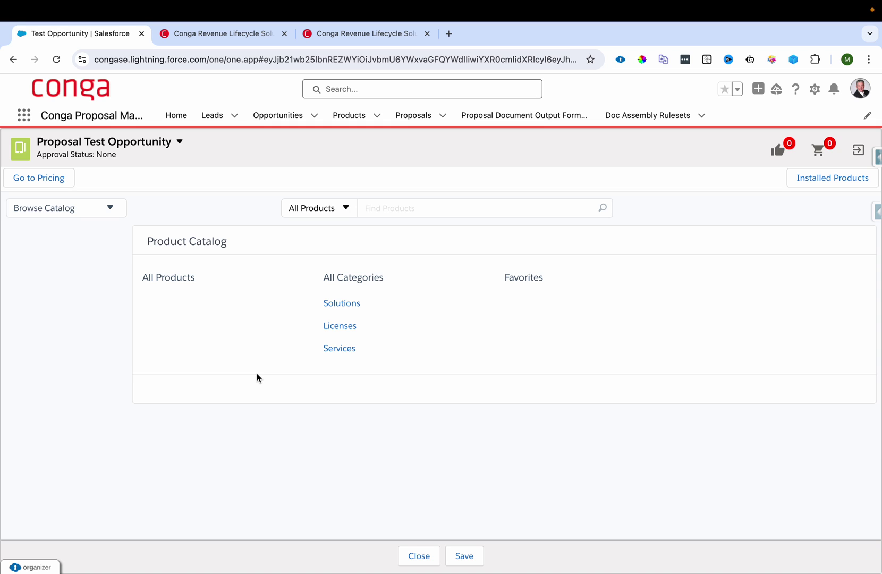
click(180, 280)
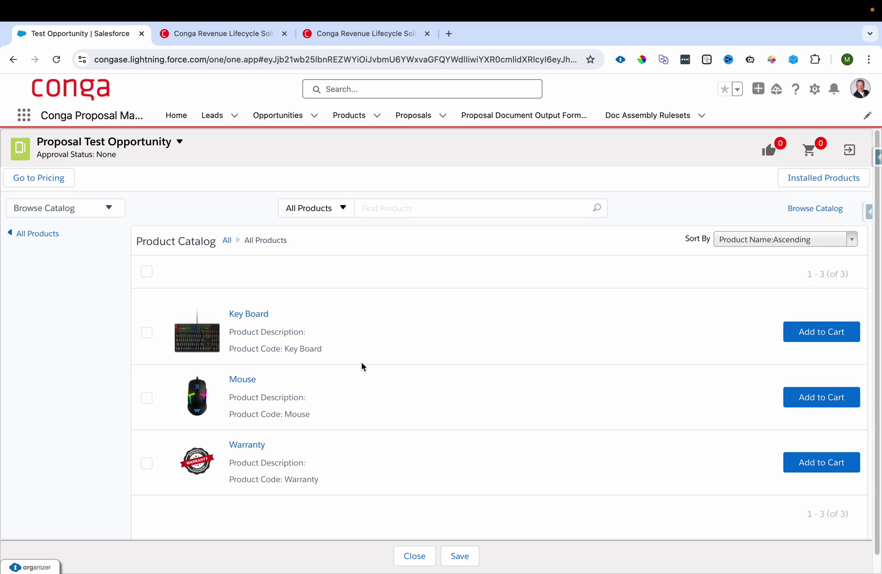
scroll(362, 361, down, 1)
scroll(372, 375, up, 1)
scroll(488, 443, down, 1)
scroll(488, 443, up, 1)
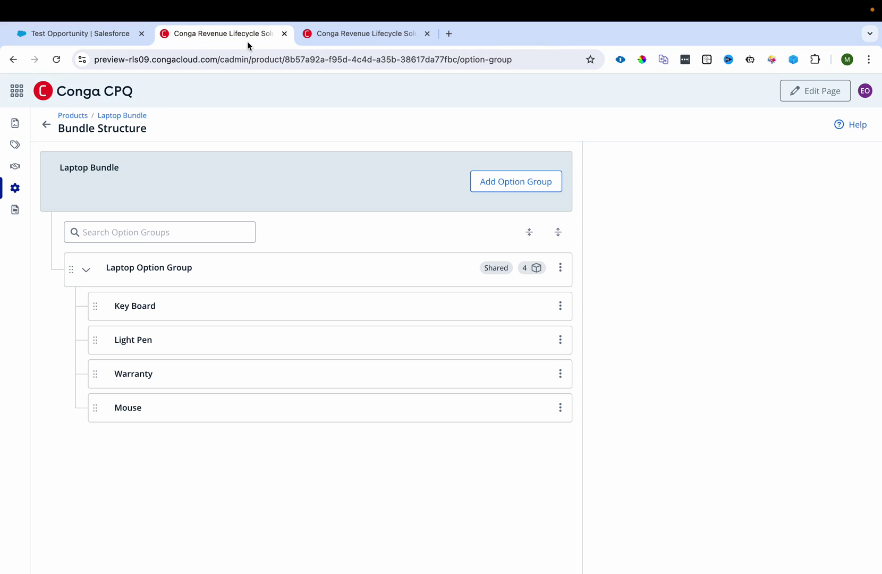
click(247, 41)
Step: Associate the All Products category with the Laptop Bundle from its Categories settings
click(62, 118)
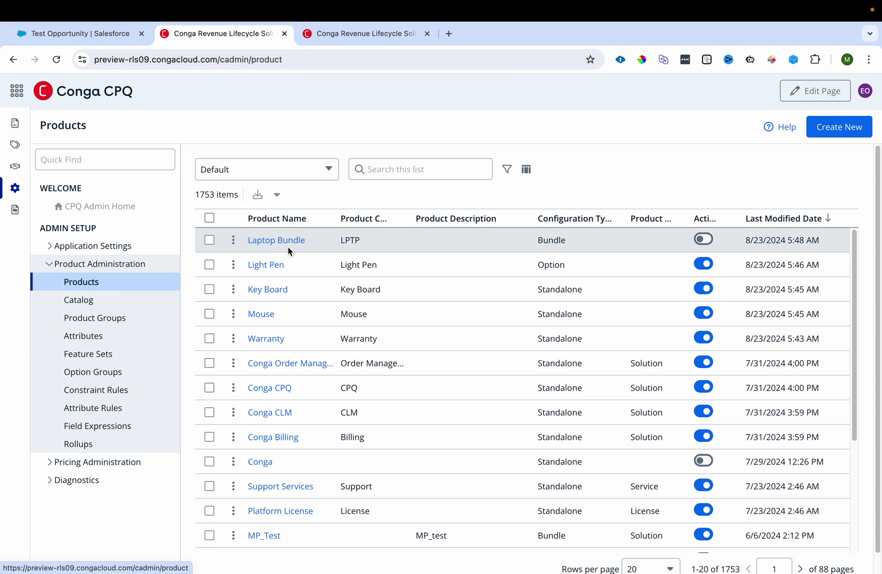
click(289, 239)
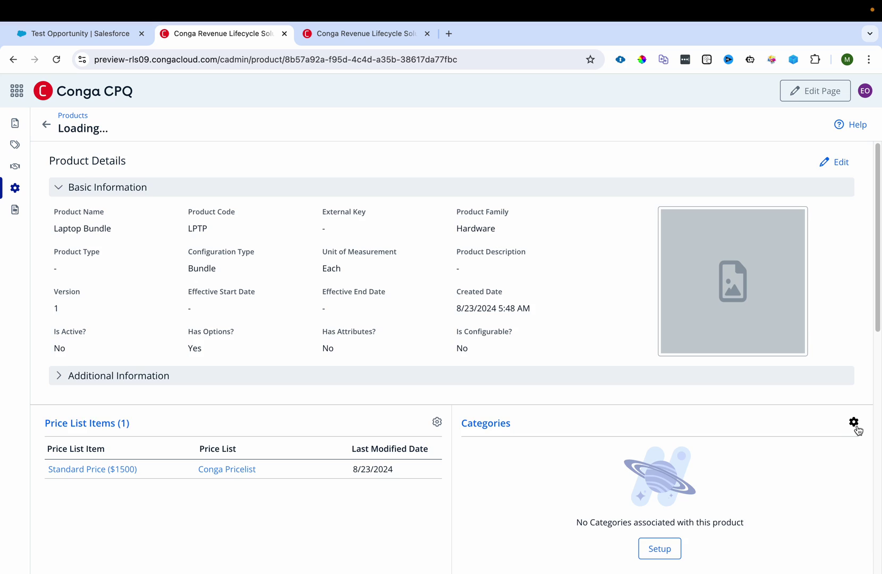
click(854, 423)
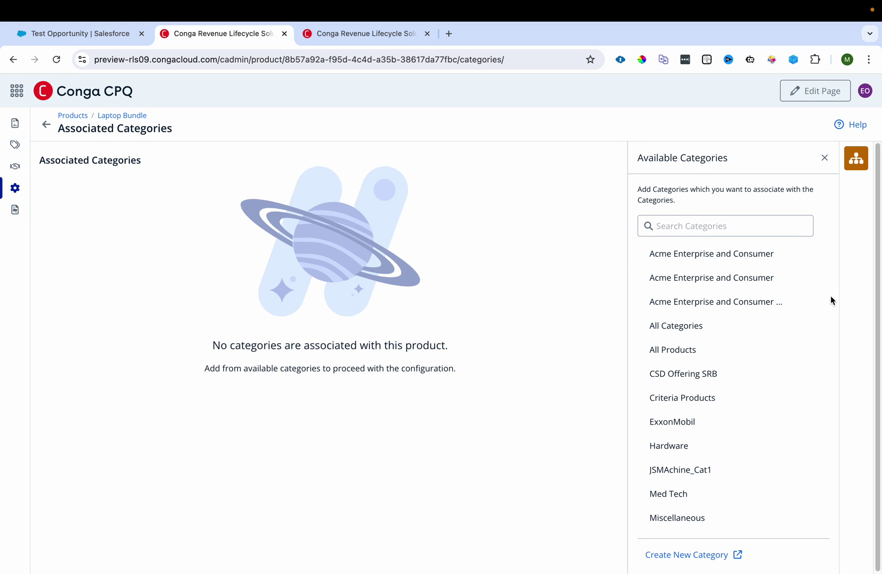
mouse_move(818, 348)
click(815, 350)
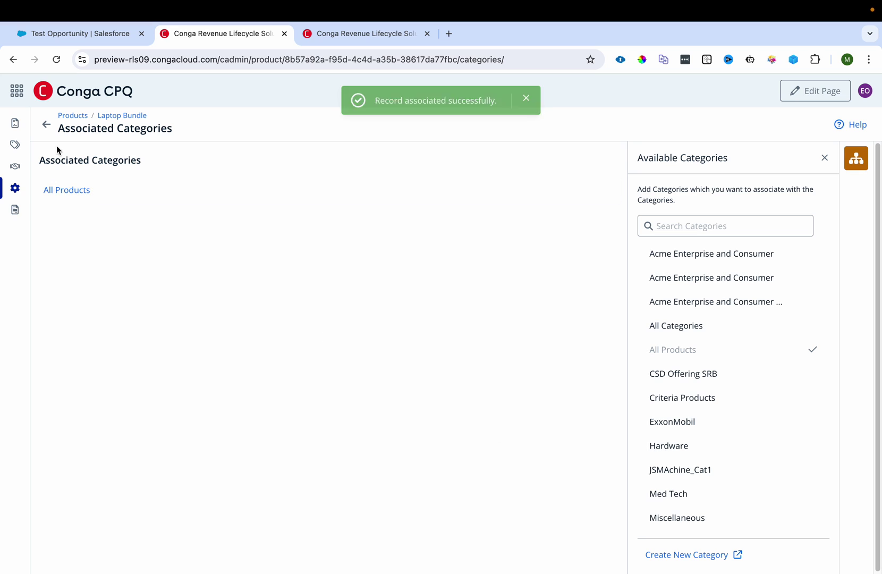
Step: Check the Salesforce All Products list for the bundle, then return to its Conga CPQ category settings
click(80, 33)
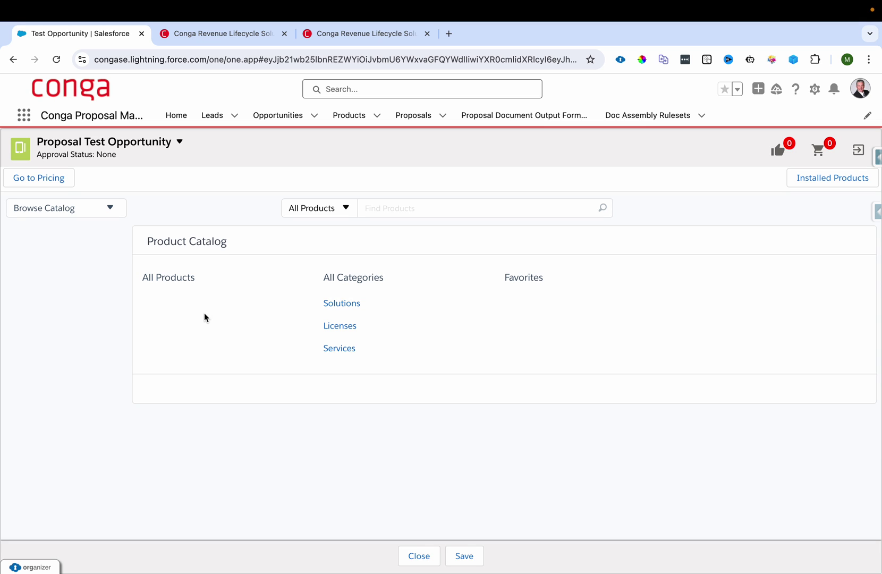
click(167, 282)
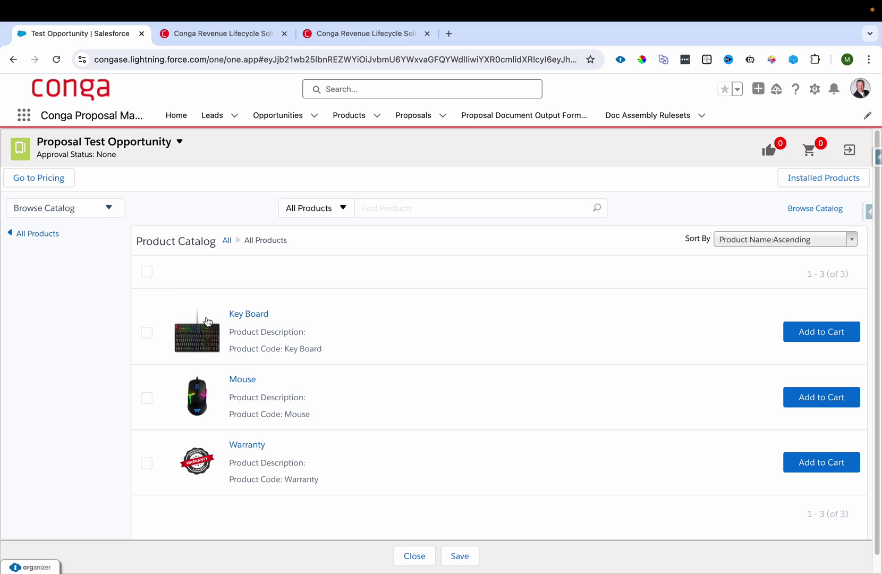
scroll(375, 353, down, 1)
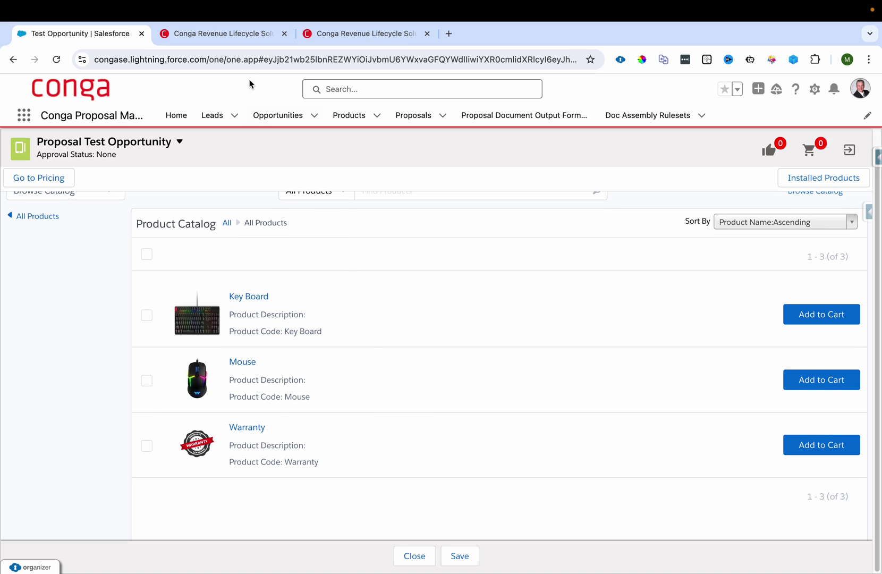
click(236, 39)
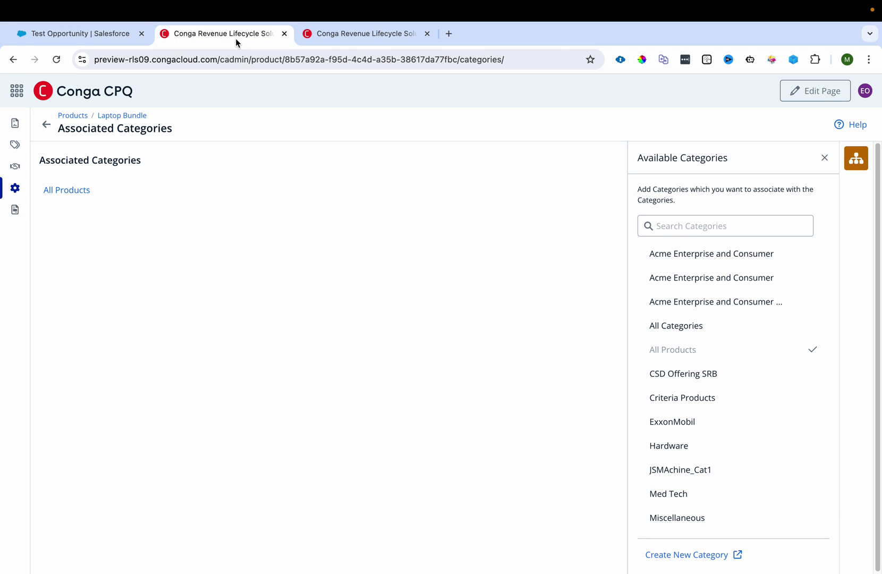
Step: Activate the Laptop Bundle and publish it from the more-actions menu
click(46, 124)
click(840, 127)
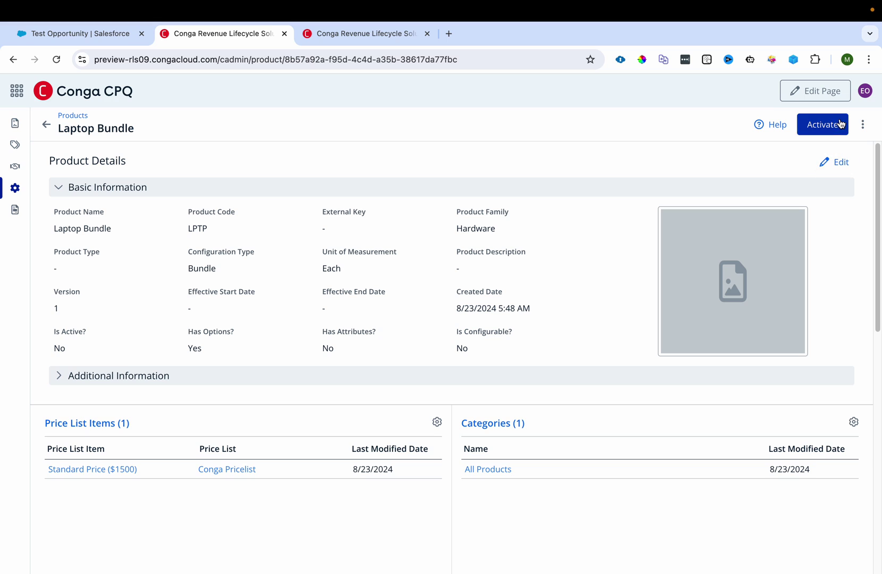
click(862, 124)
click(852, 172)
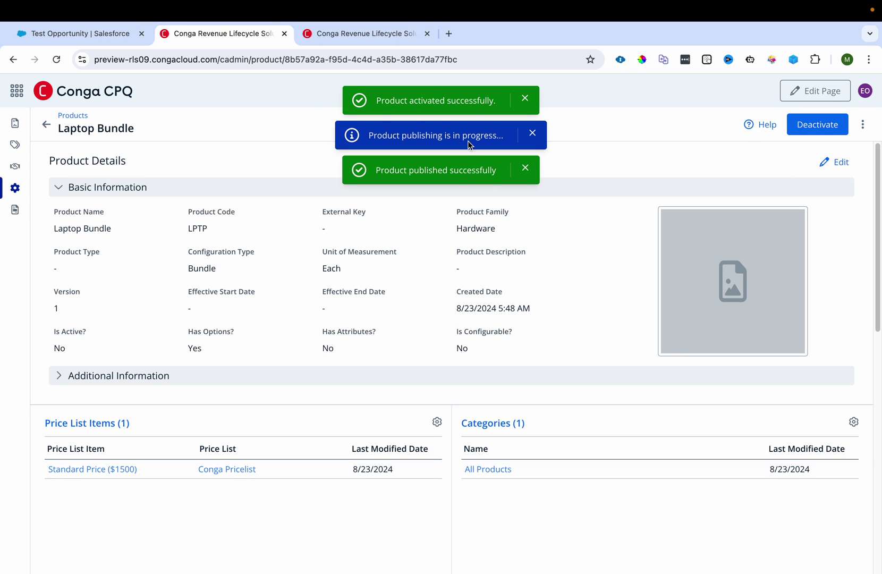
Step: Reload to confirm Is Active? reads Yes, then begin editing the bundle's details
click(56, 59)
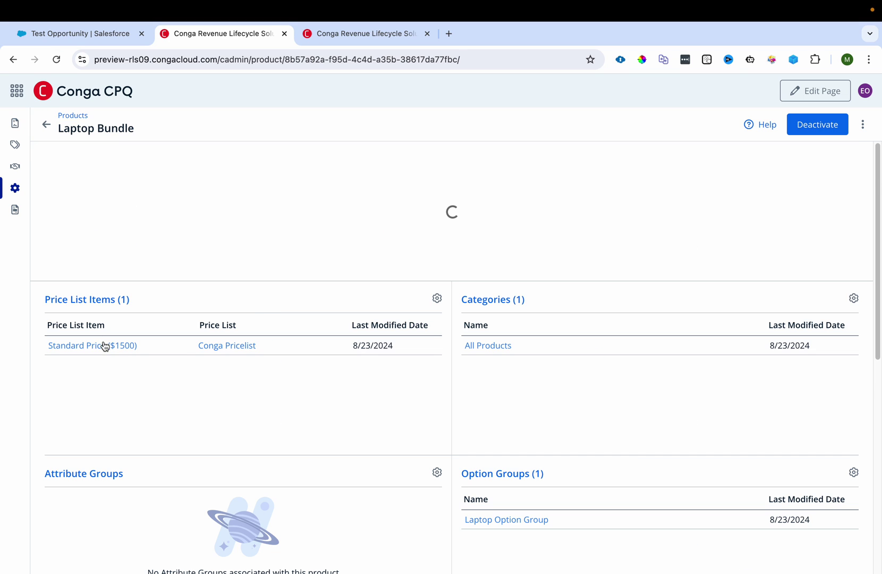
drag(55, 351, 134, 349)
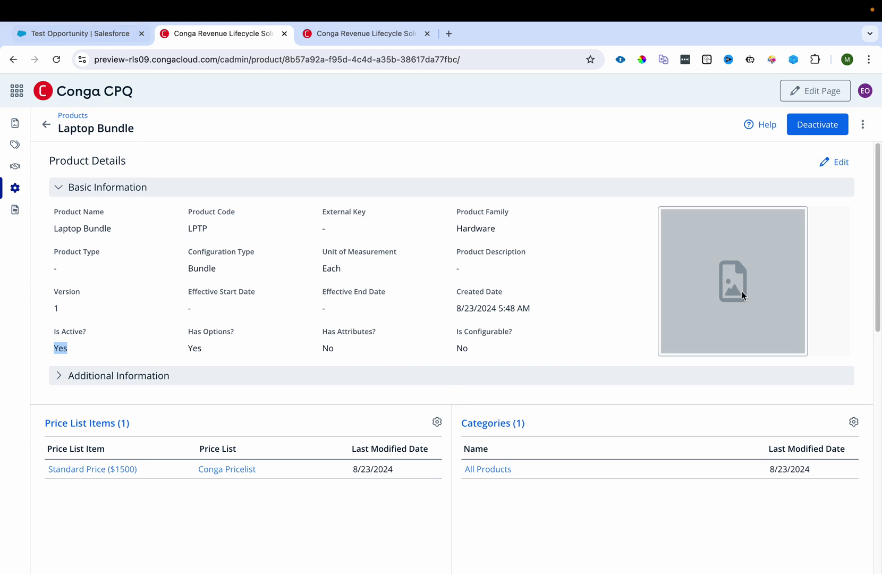
click(834, 162)
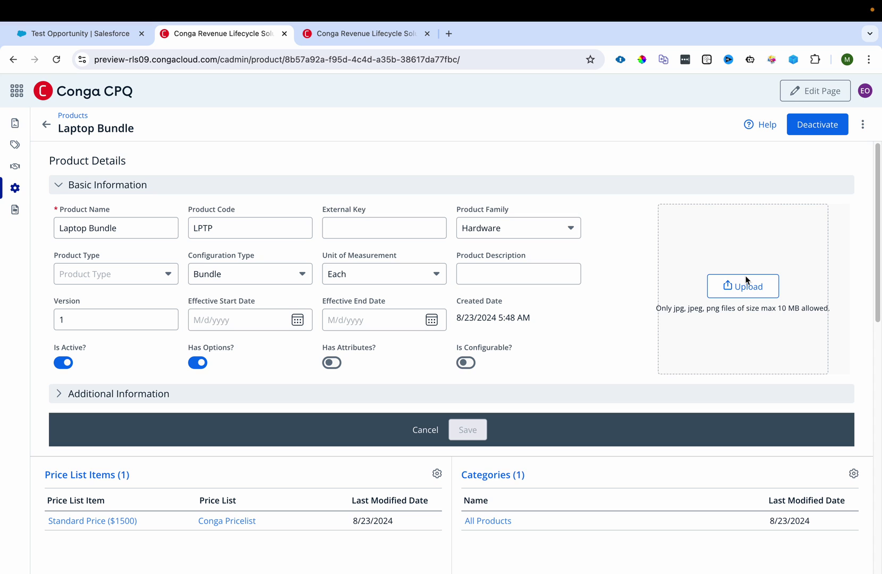
Step: Save the HP Omen X 2S picture as the bundle's image and reload the Salesforce catalog
click(747, 290)
double_click(329, 237)
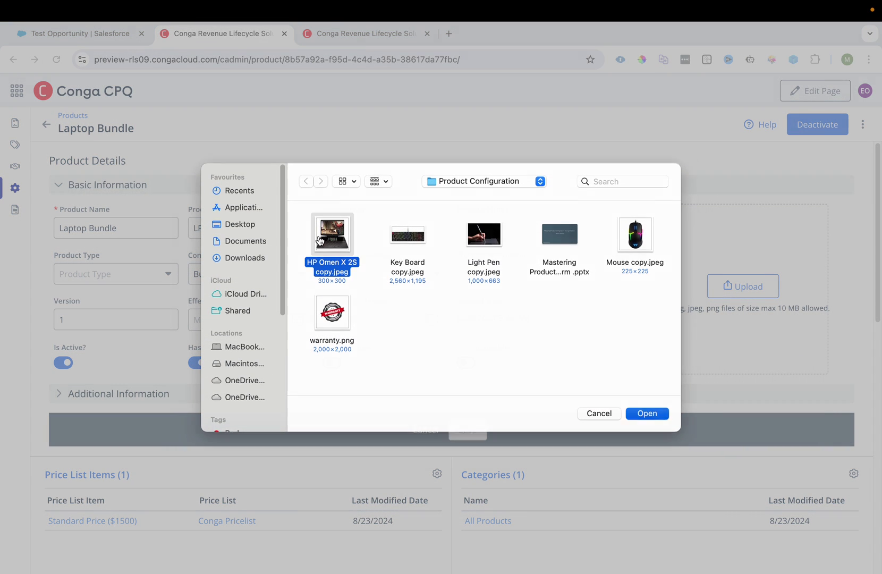
click(475, 423)
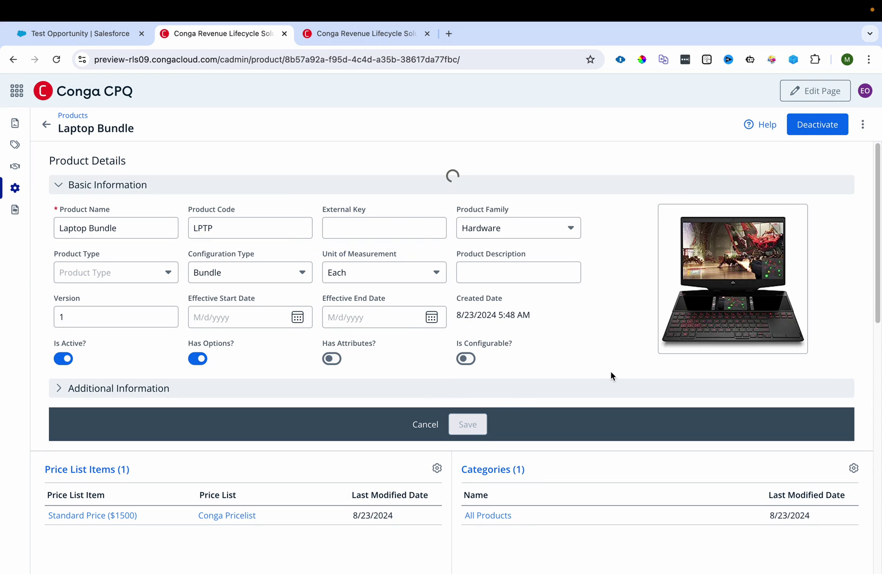
click(135, 36)
click(56, 59)
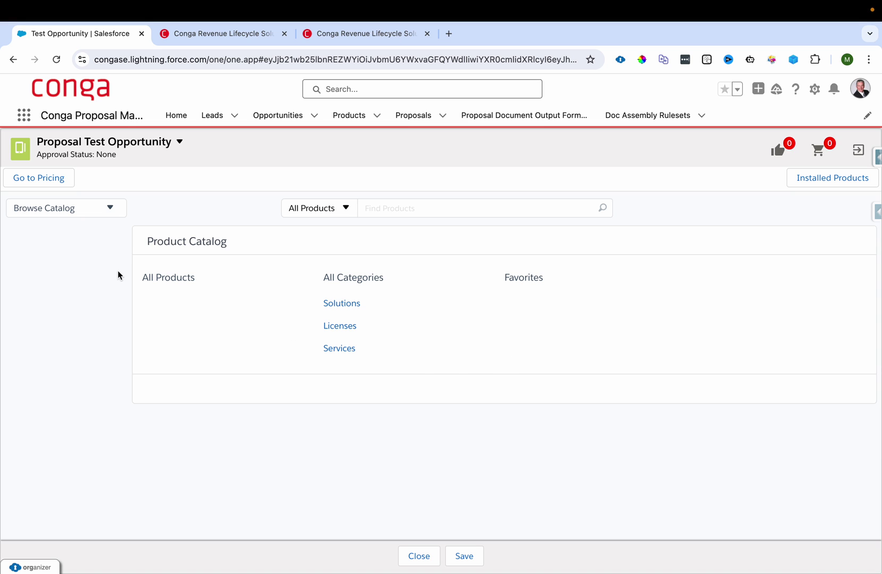
Step: Add Key Board, Mouse and Warranty to the cart, leaving Laptop Bundle unselected
click(167, 277)
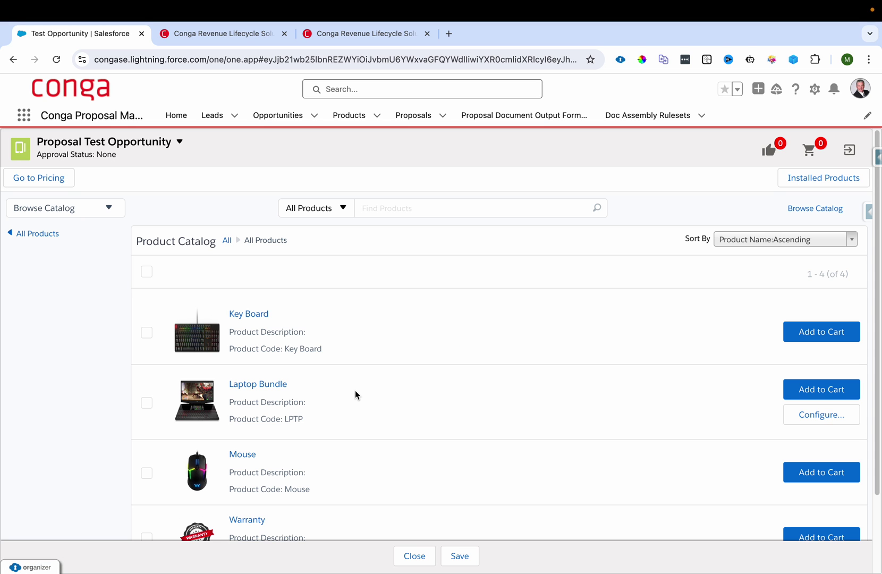
scroll(354, 394, down, 1)
drag(328, 360, 230, 367)
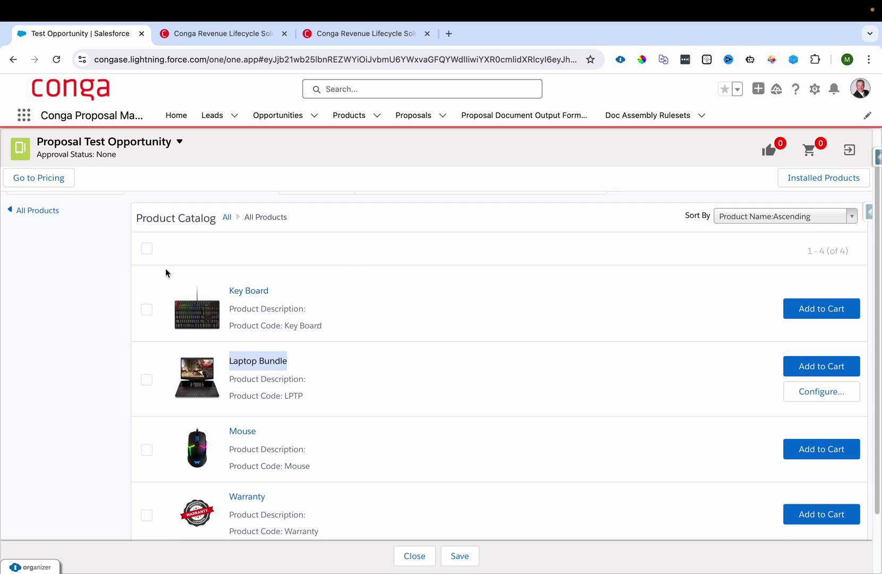
scroll(147, 250, up, 1)
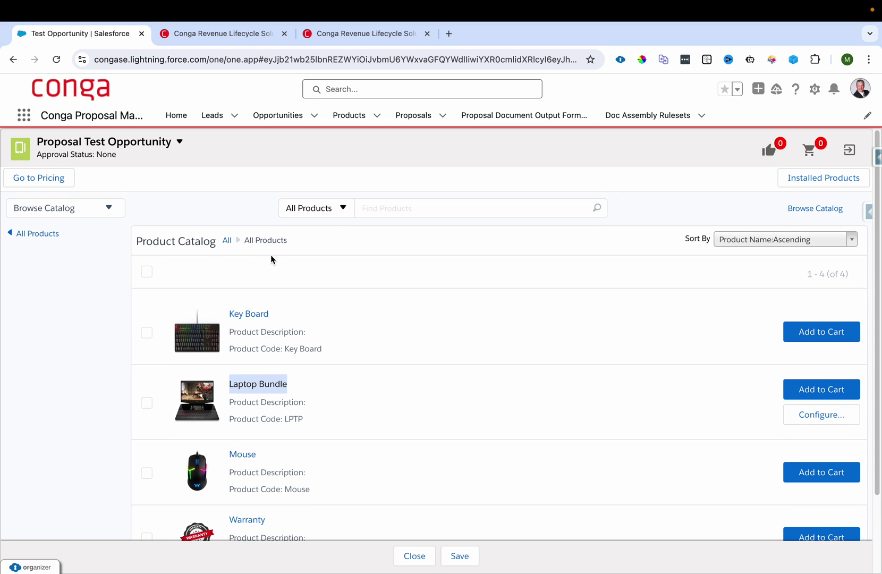
click(148, 271)
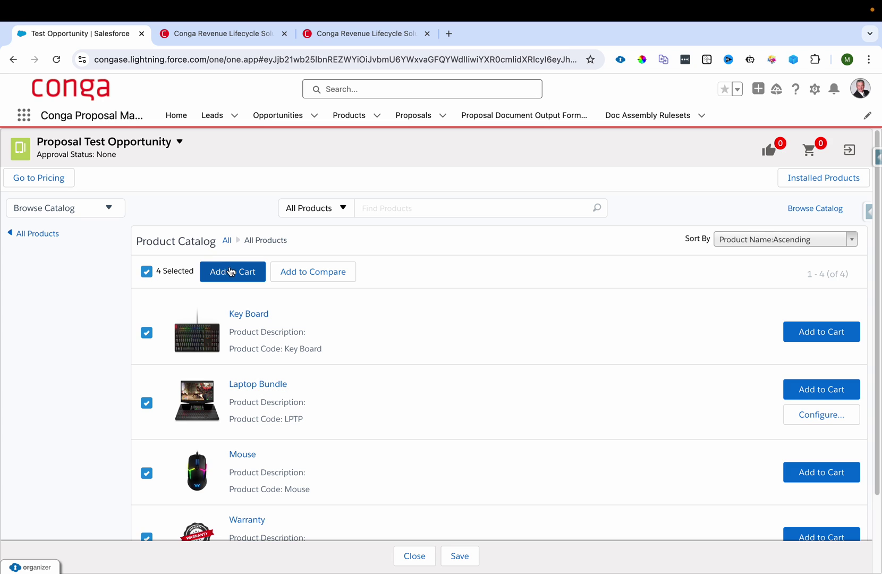
click(148, 403)
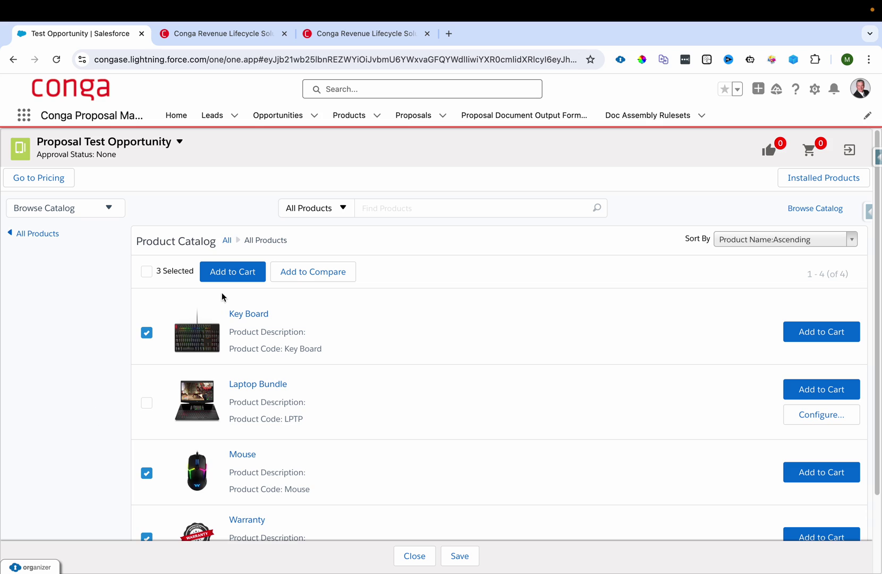
click(229, 272)
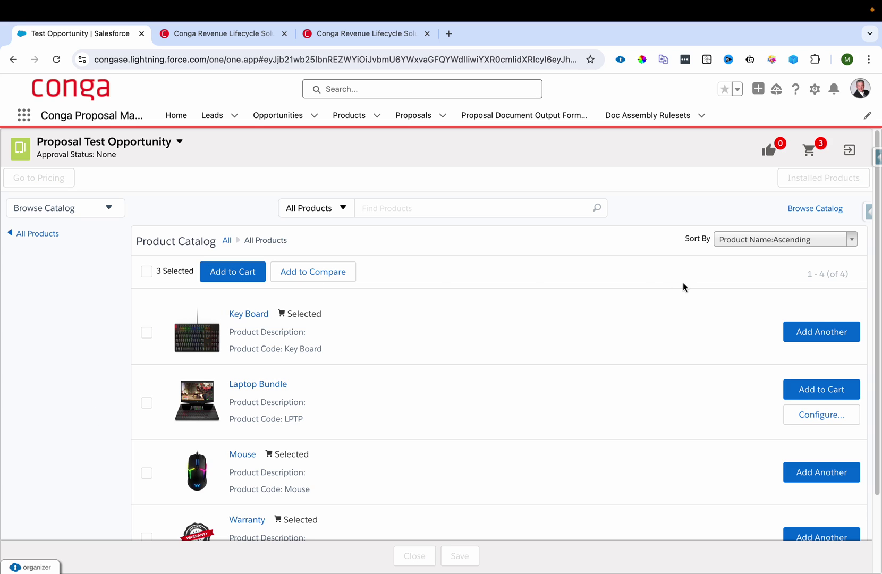
drag(284, 314, 327, 315)
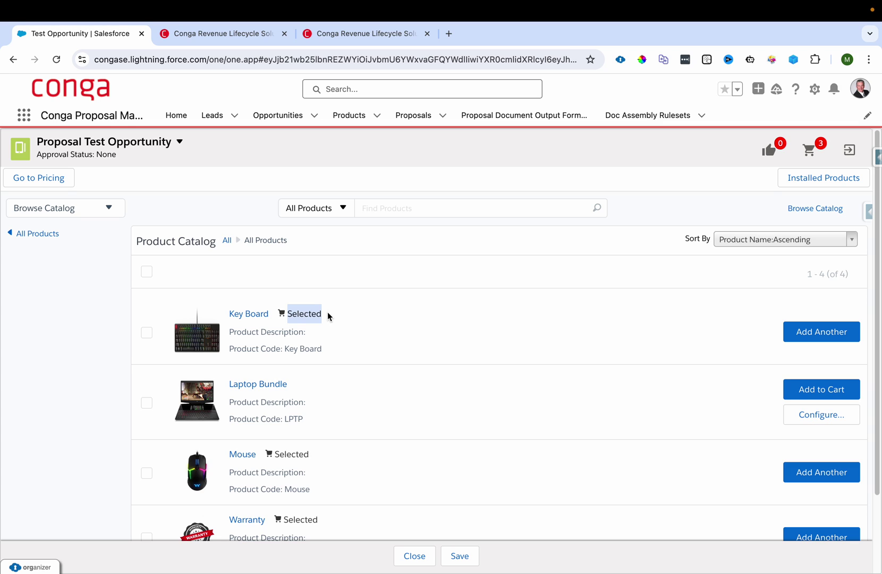
click(812, 155)
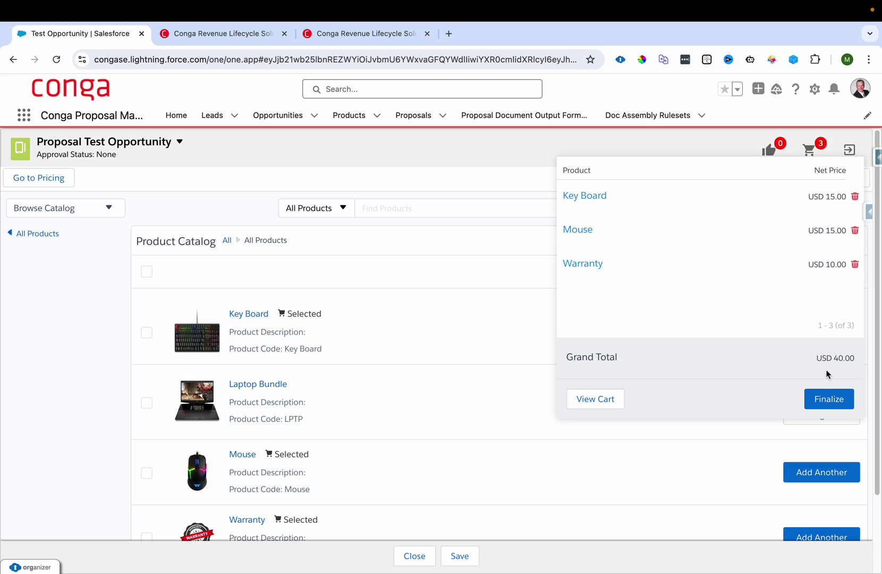
drag(832, 360, 851, 357)
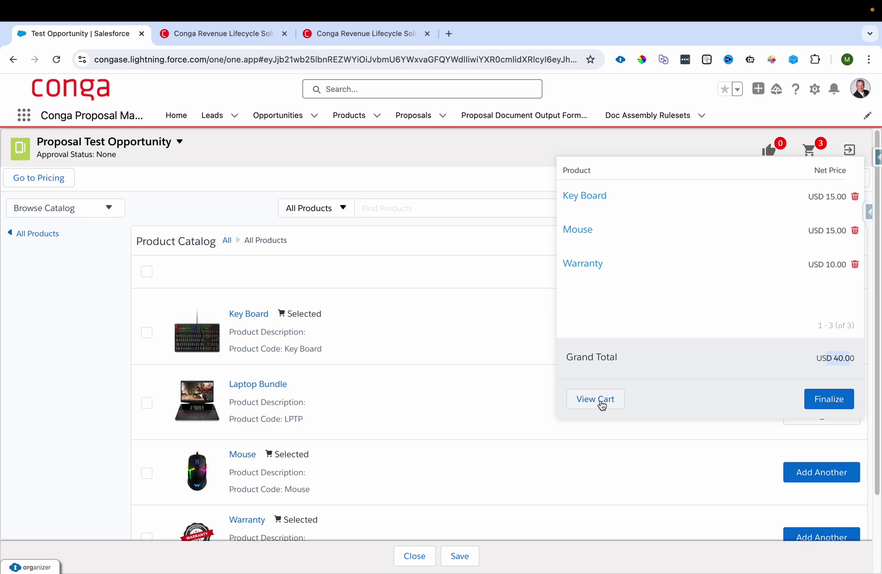
click(444, 261)
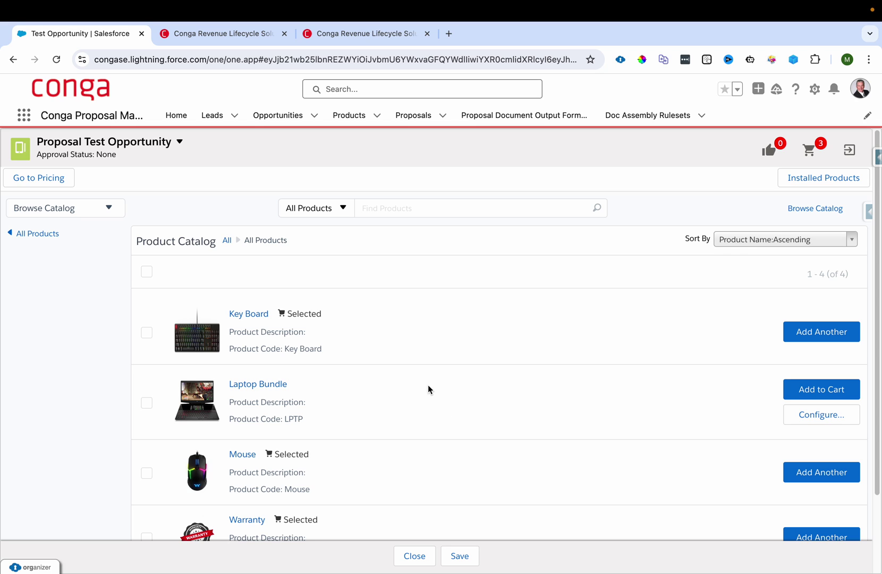
Step: Review the Laptop Bundle's Has Options? setting in Conga CPQ
click(264, 40)
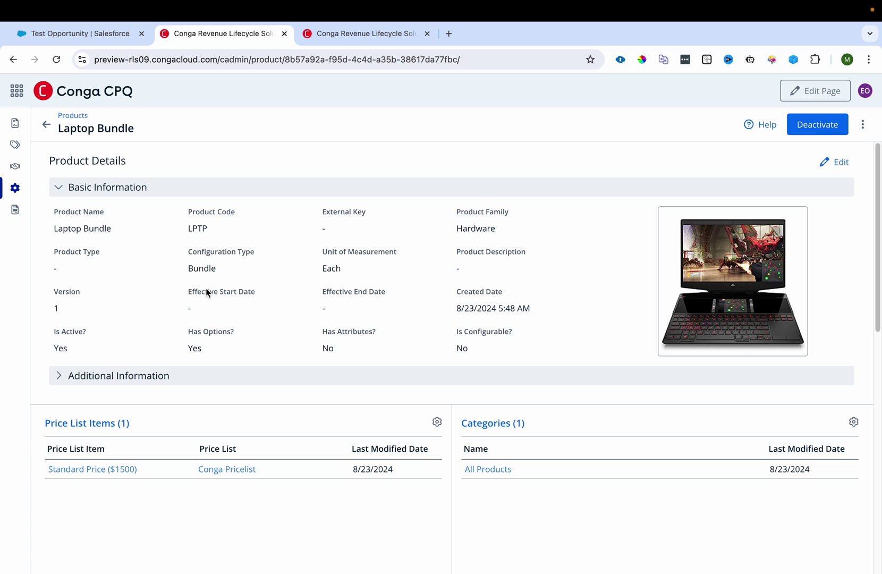
drag(187, 332, 266, 331)
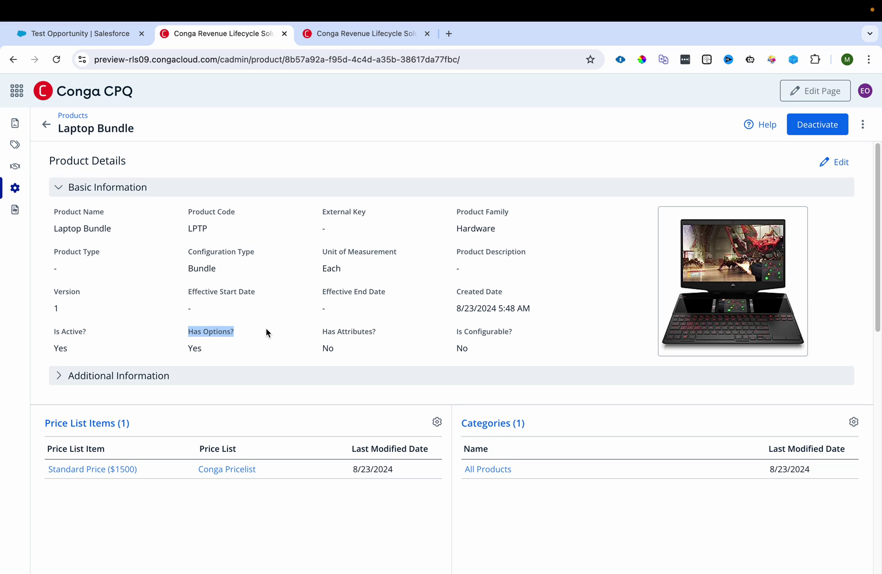
click(80, 34)
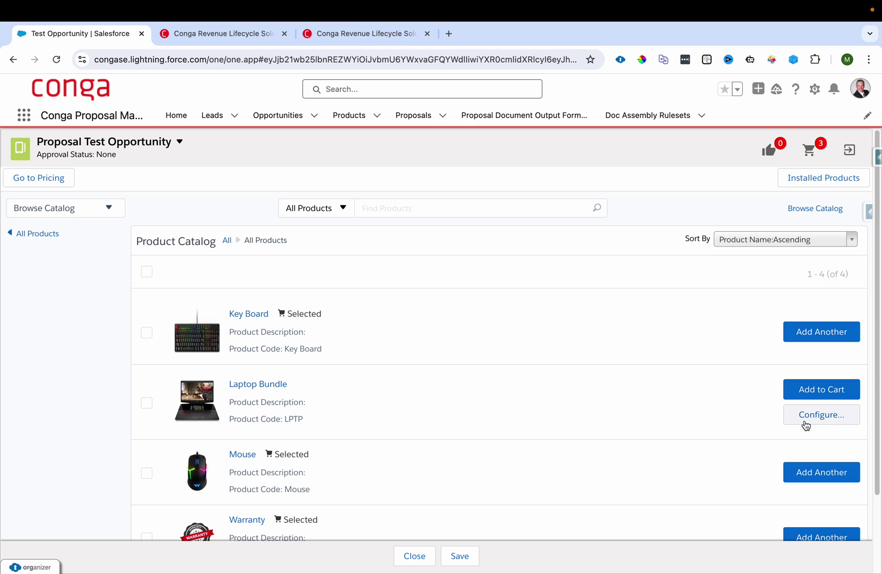
click(234, 39)
drag(188, 331, 255, 335)
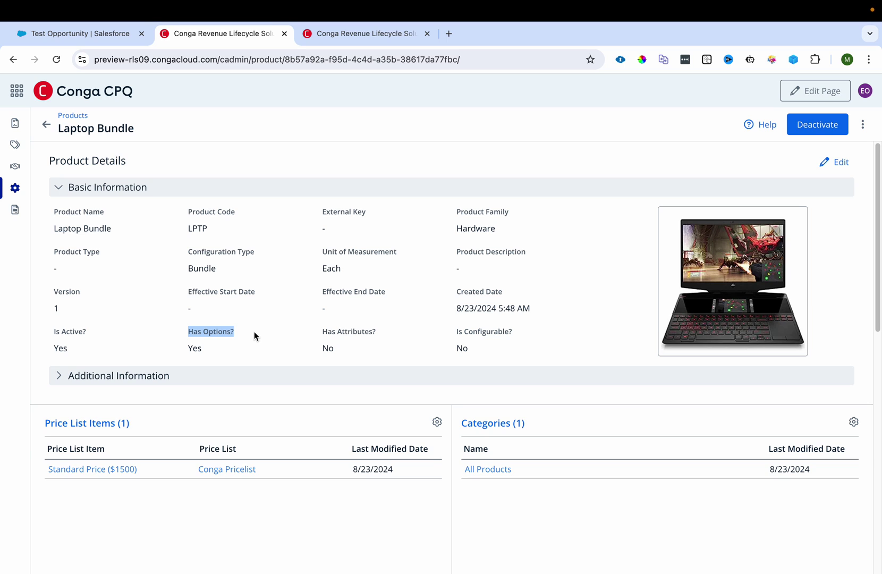
Step: Turn on Is Configurable? for the Laptop Bundle, save, and return to the Test Opportunity
click(835, 160)
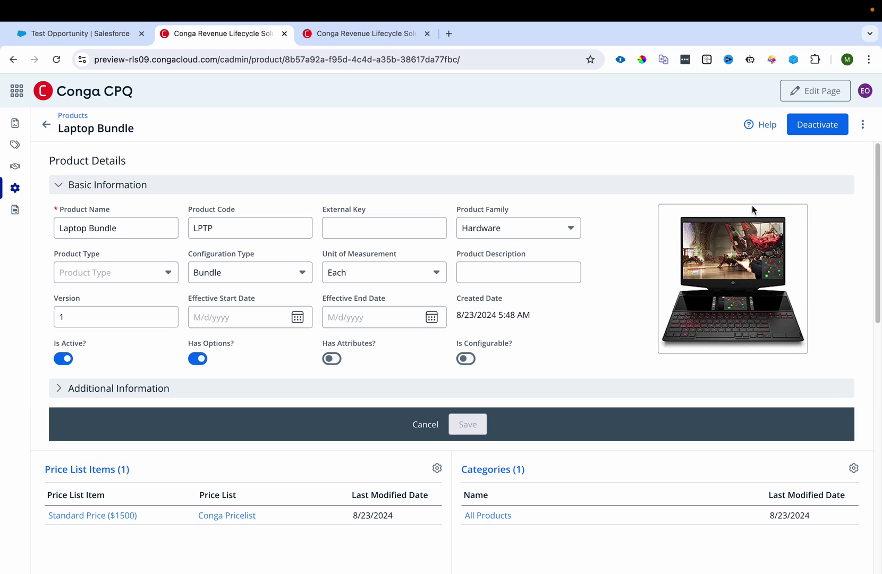
click(467, 358)
click(465, 433)
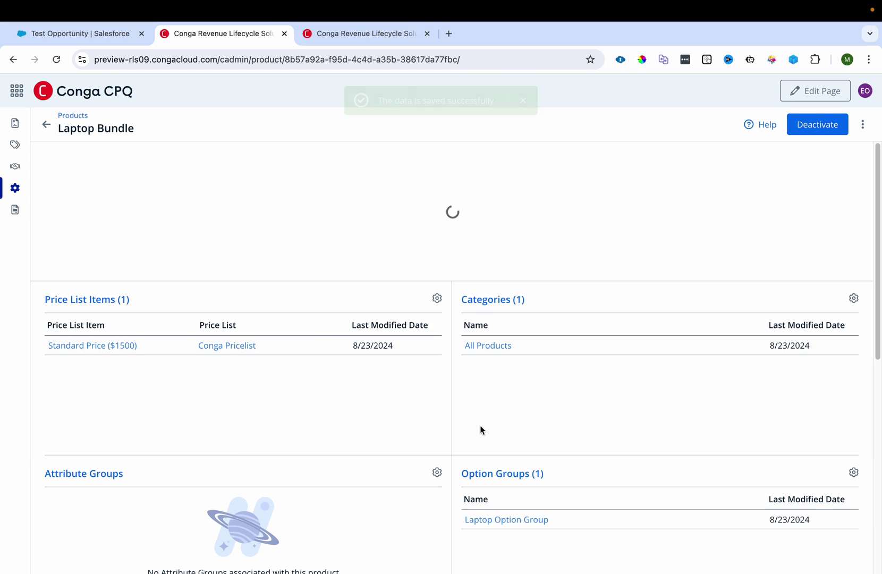
click(67, 38)
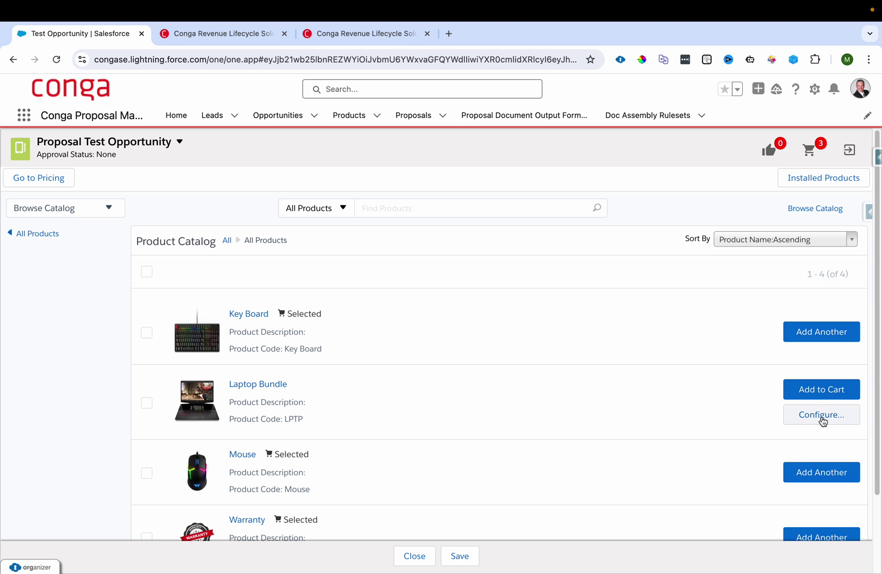
click(73, 175)
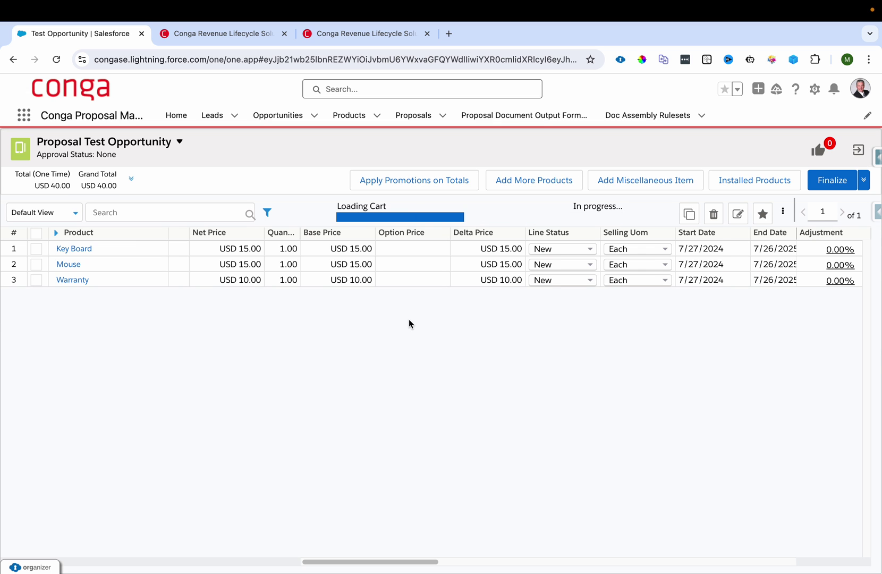
click(526, 184)
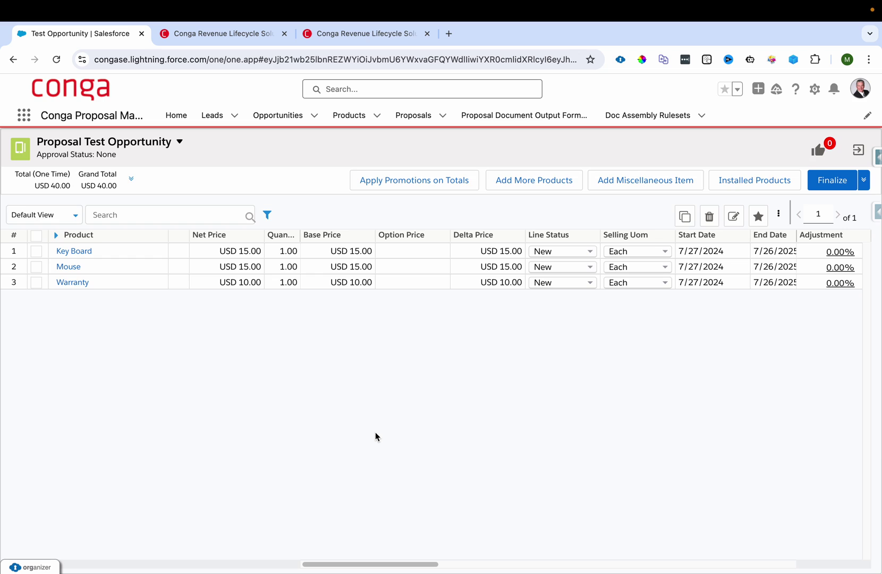
click(164, 280)
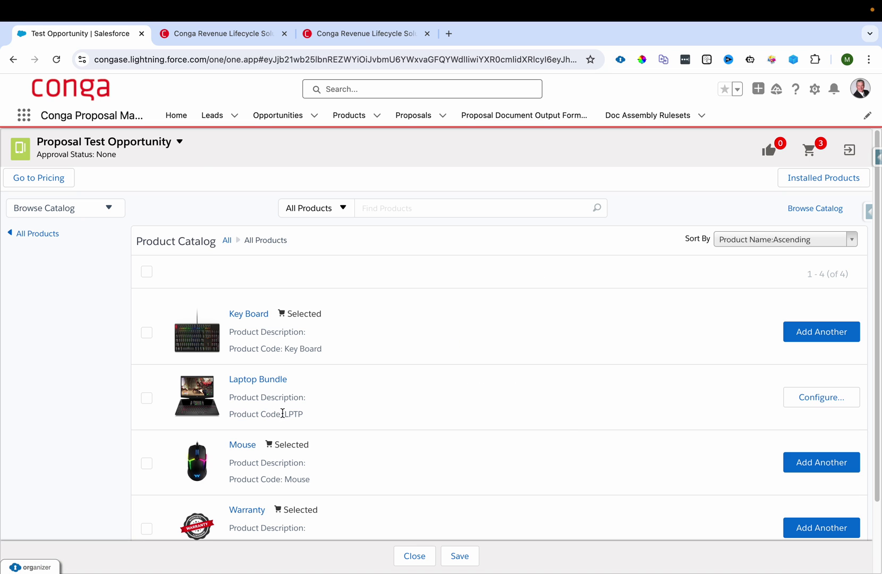
Step: Configure the Laptop Bundle with Key Board, Warranty, Mouse and Light Pen, refreshing the summary price
click(832, 400)
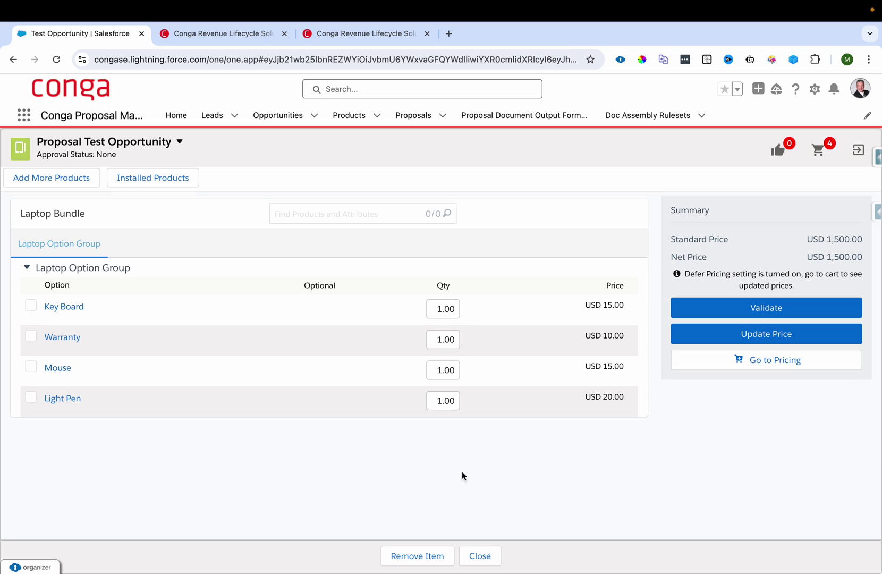
drag(668, 241, 861, 237)
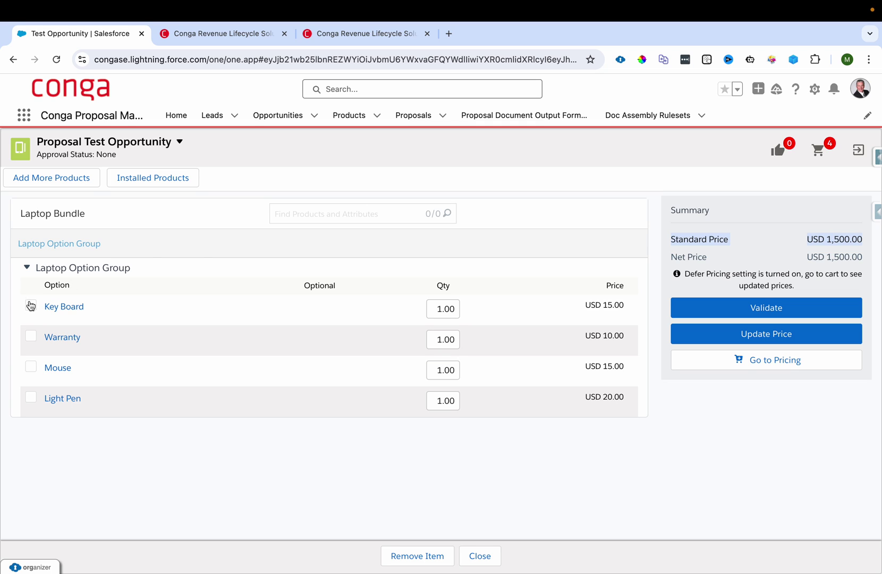
click(30, 307)
click(31, 336)
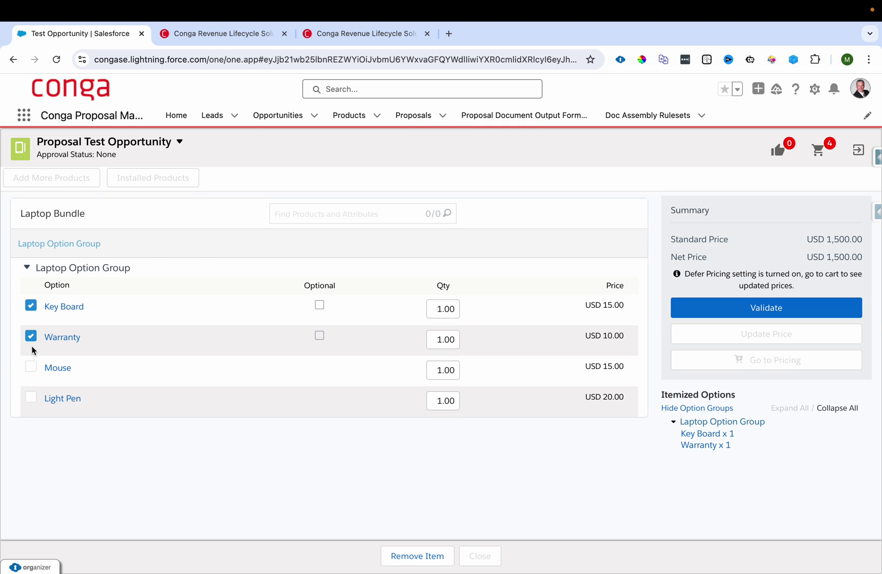
click(31, 366)
click(31, 397)
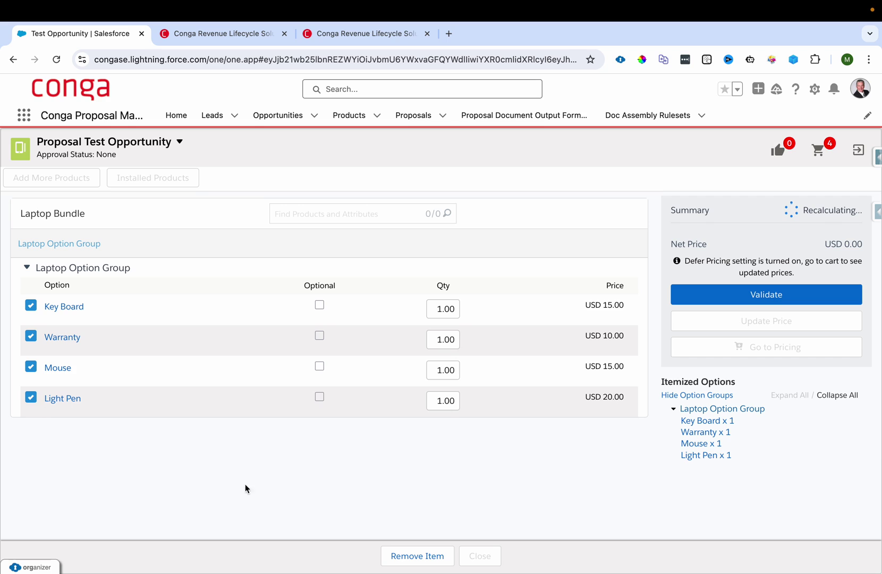
click(741, 308)
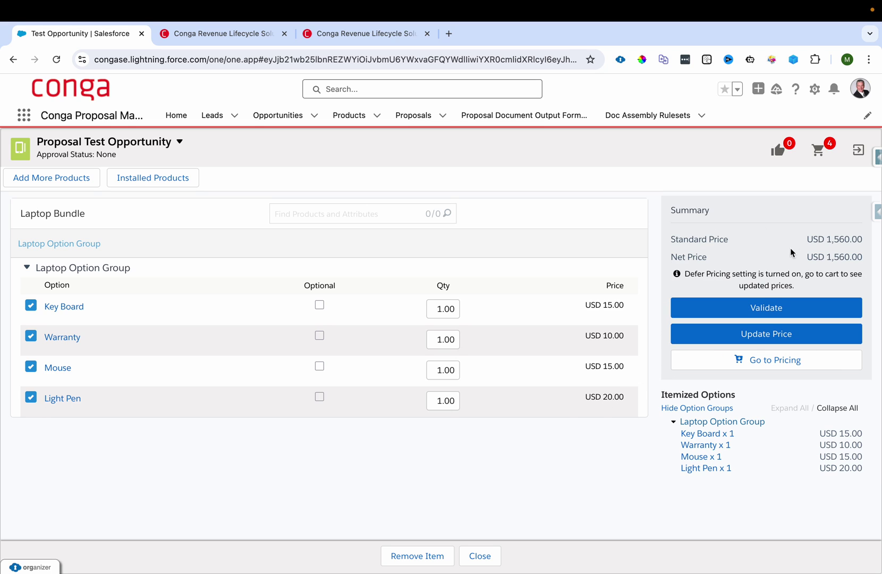
Step: Review the option prices and the new USD 1,560.00 bundle price
drag(607, 305, 615, 304)
drag(604, 366, 632, 367)
drag(601, 398, 628, 397)
drag(817, 239, 860, 239)
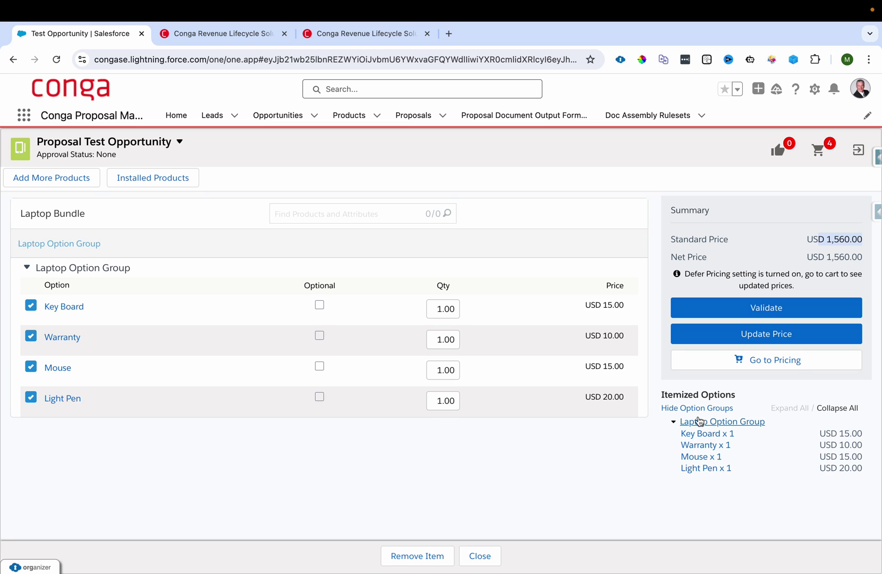
drag(818, 435, 861, 464)
Step: Check the cart's Laptop Bundle pricing (1,500.00 base, 60.00 options, 1,560.00 net) and reopen its configuration
click(818, 151)
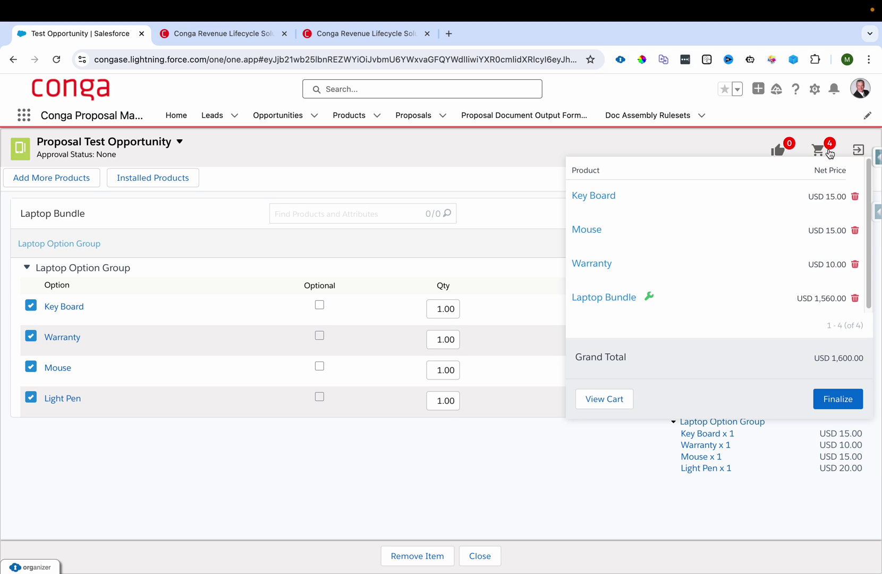
click(604, 398)
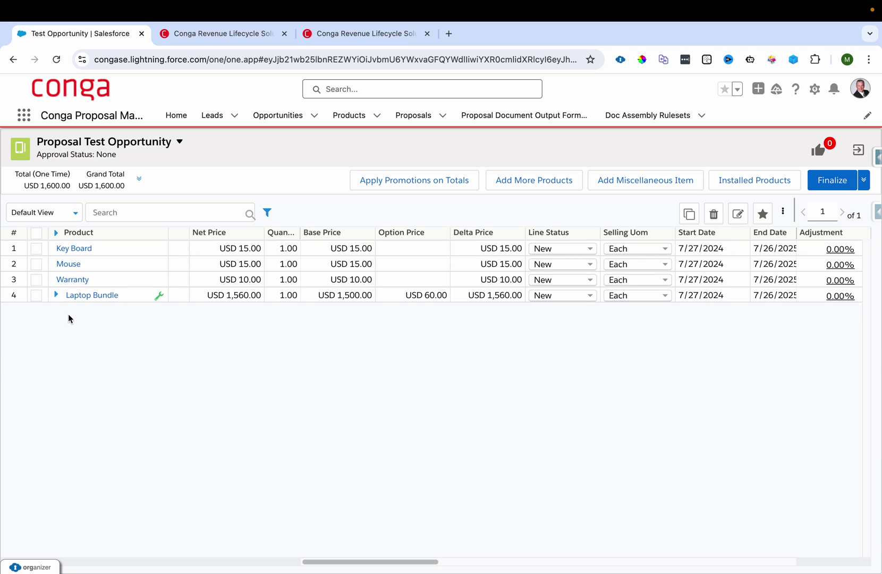
click(56, 295)
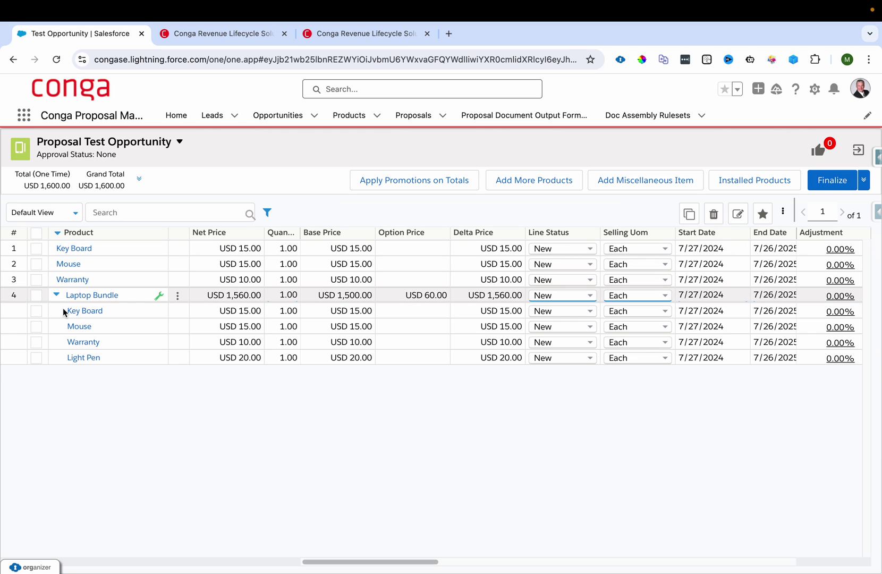
drag(405, 299, 447, 299)
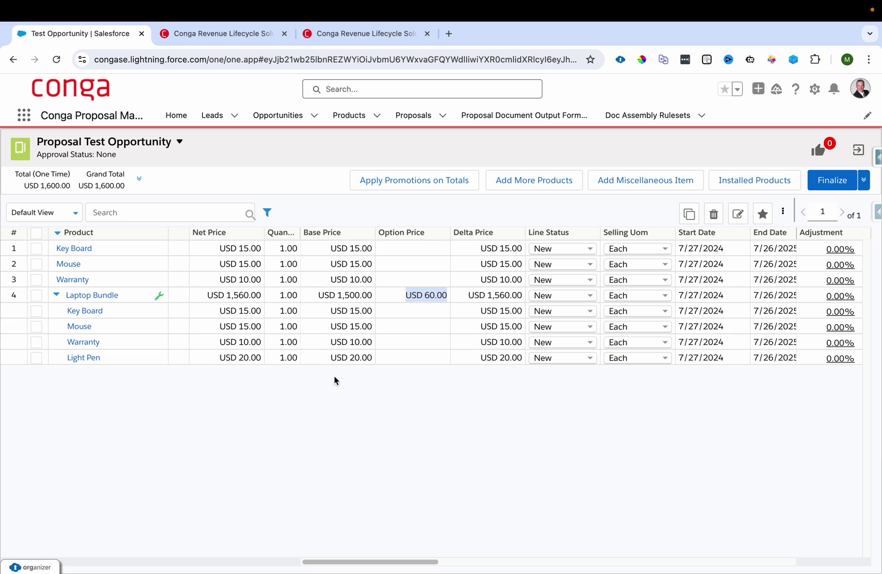
drag(337, 295, 373, 301)
drag(226, 297, 261, 300)
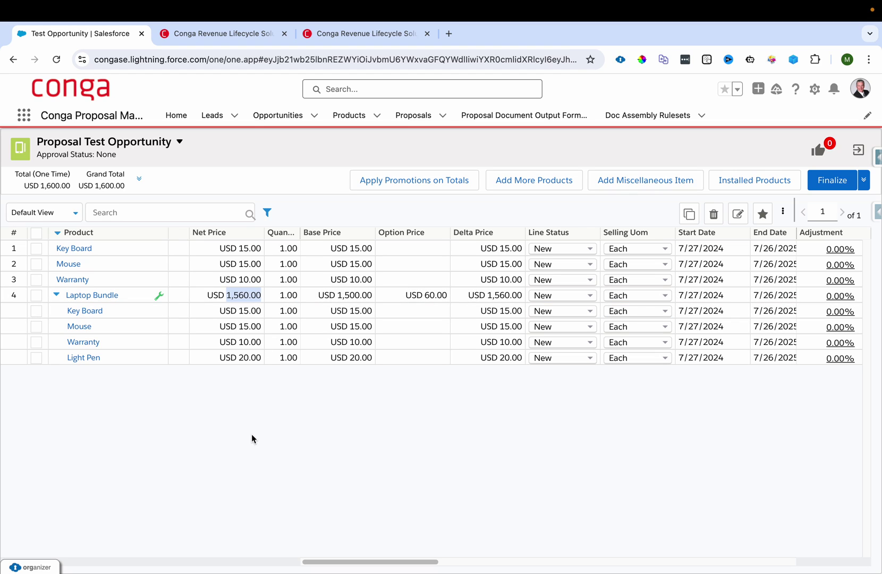
click(159, 298)
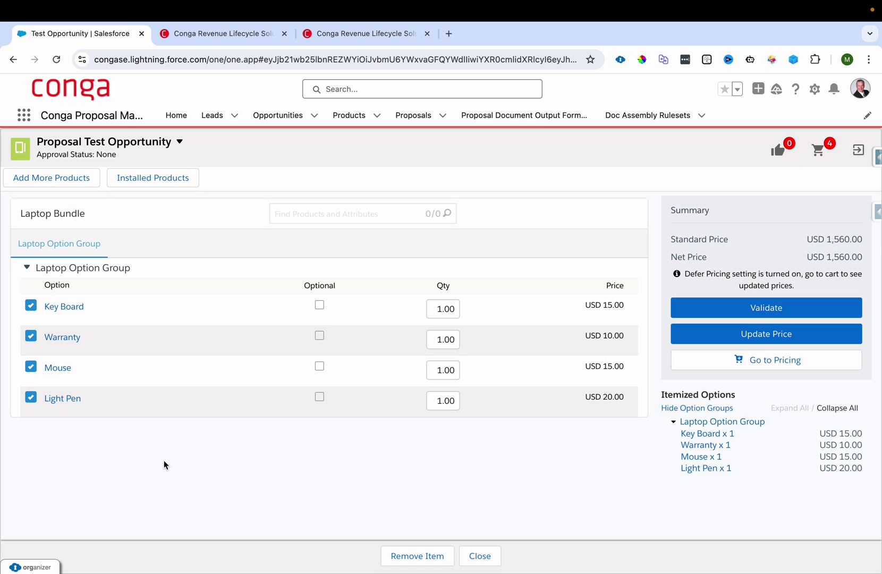
Step: Untick Light Pen, dropping the bundle's price by 20.00 to 1,540.00
click(30, 398)
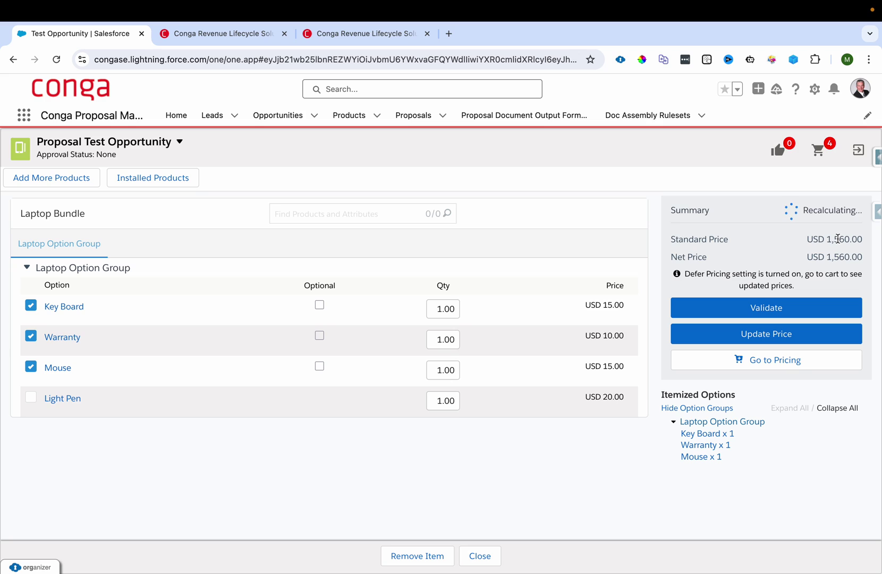
drag(833, 239, 860, 241)
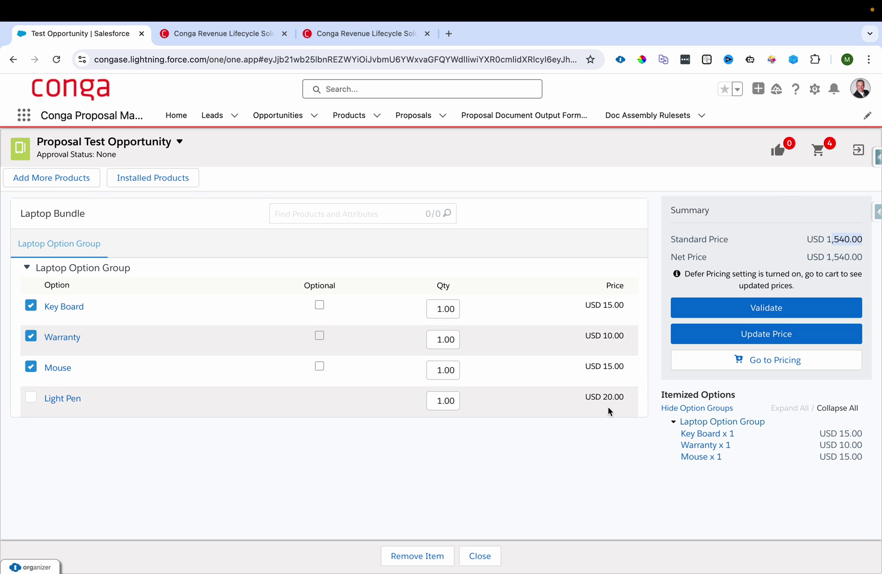
drag(603, 397, 626, 398)
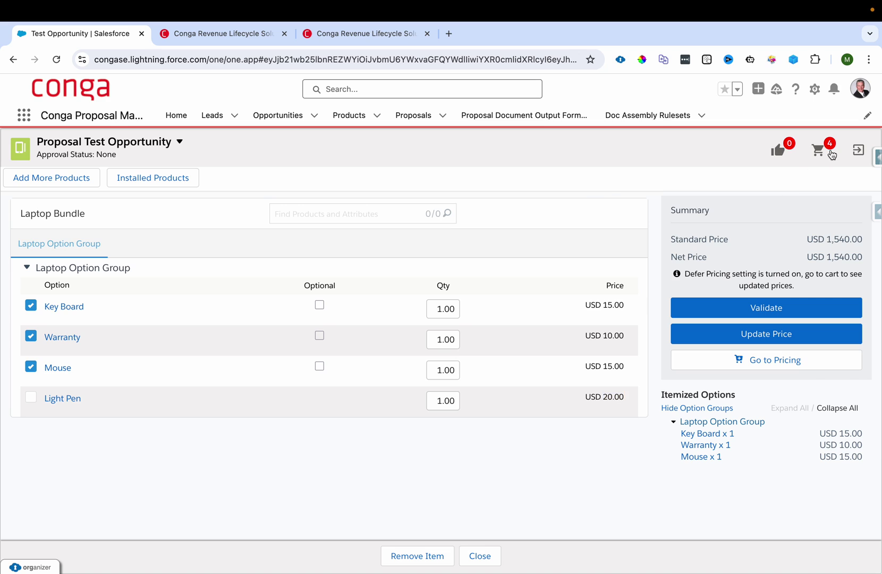
Step: Open the full cart and expand the Laptop Bundle to show its three options
click(818, 150)
click(604, 399)
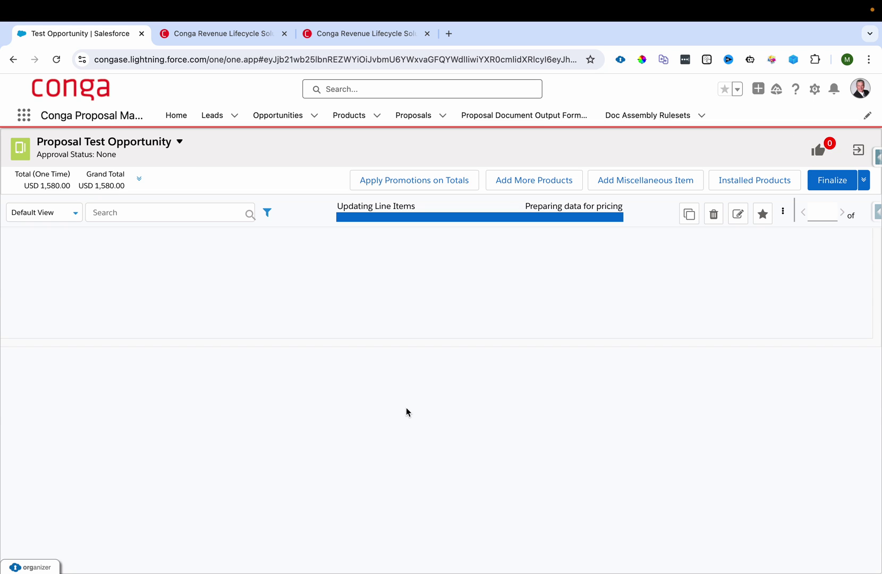
click(55, 295)
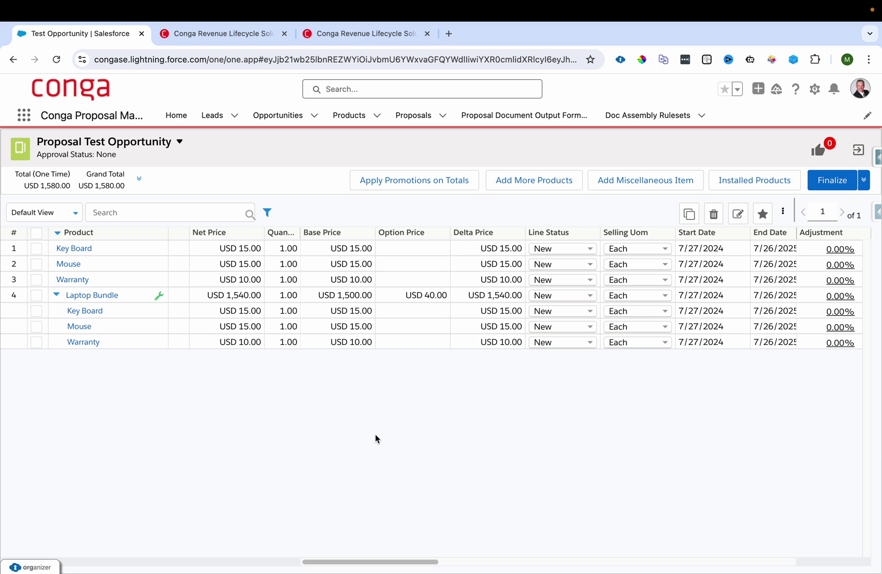
Step: Switch to the Let's review slides and advance to slide 7, 'Thank you.'
key(ctrl+Left)
key(ctrl+Left)
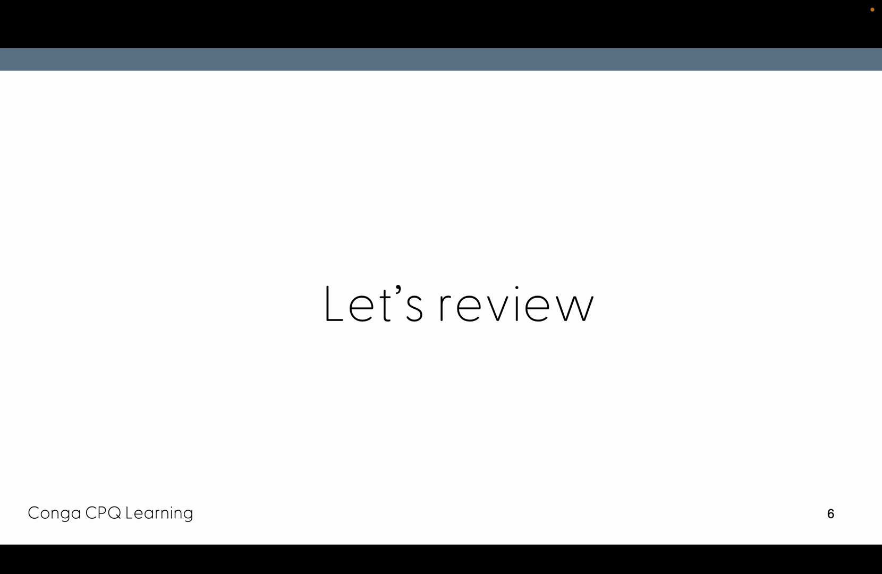
key(Right)
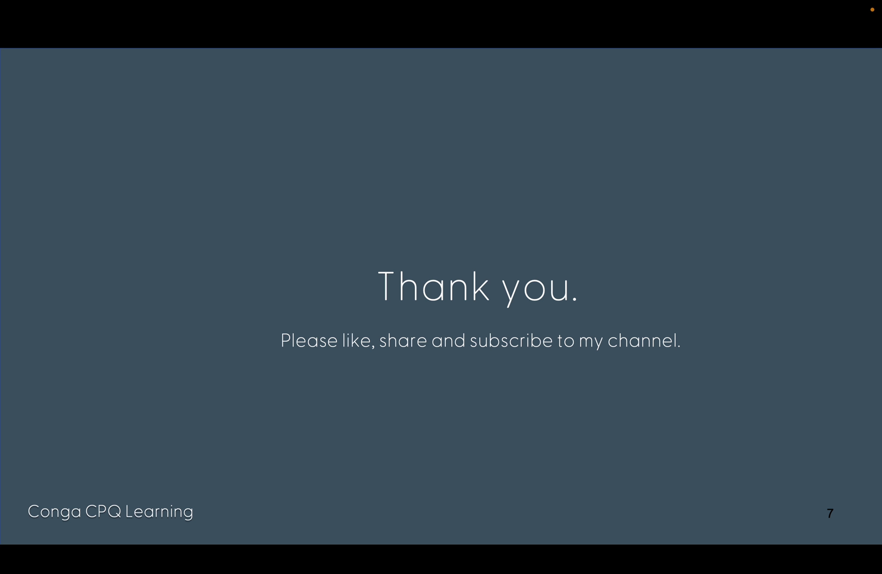